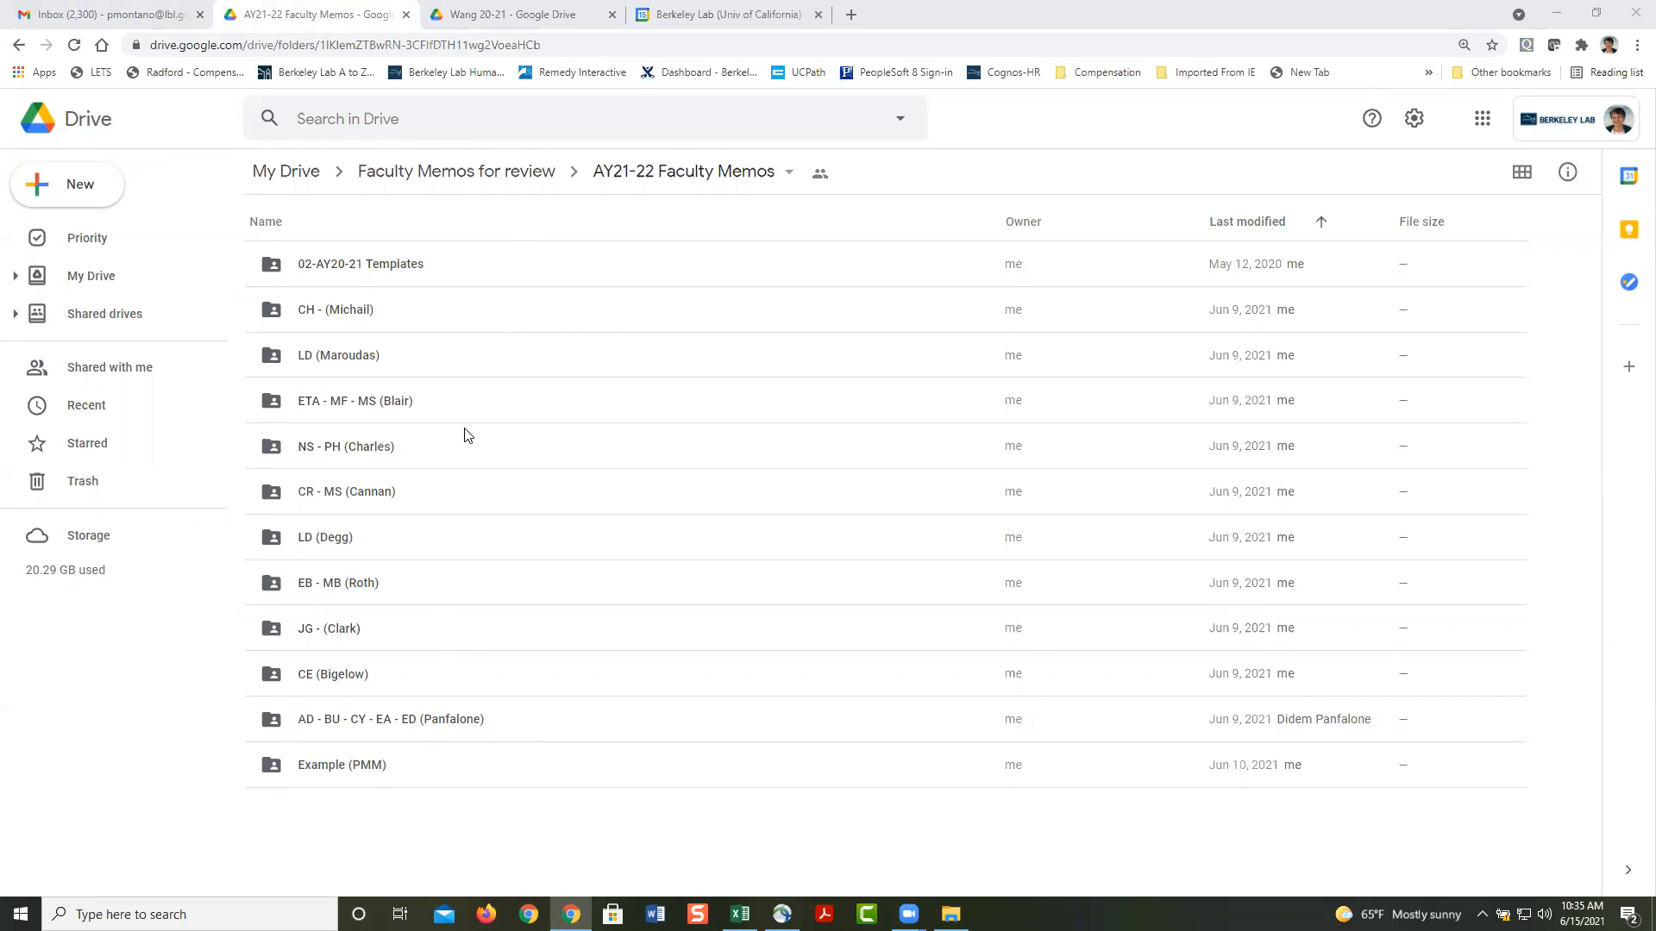
Step: Open the 02-AY20-21 Templates folder and look over its Shared and Joint folders and the UC Faculty Calculation Template file
double_click(403, 262)
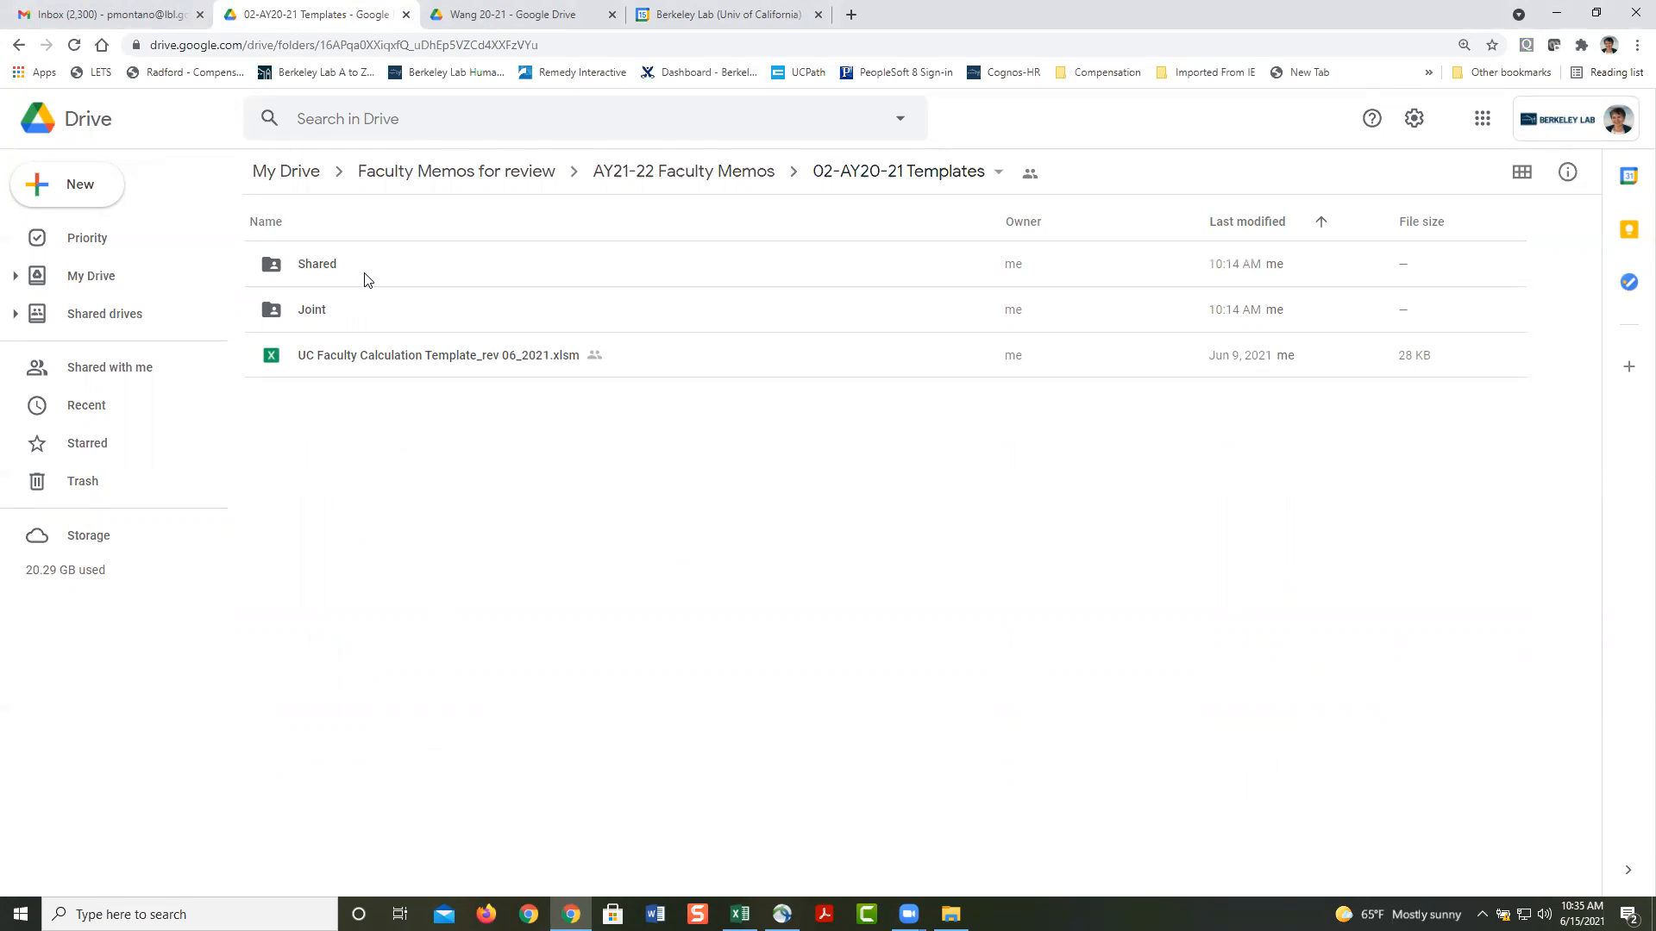
left_click(316, 273)
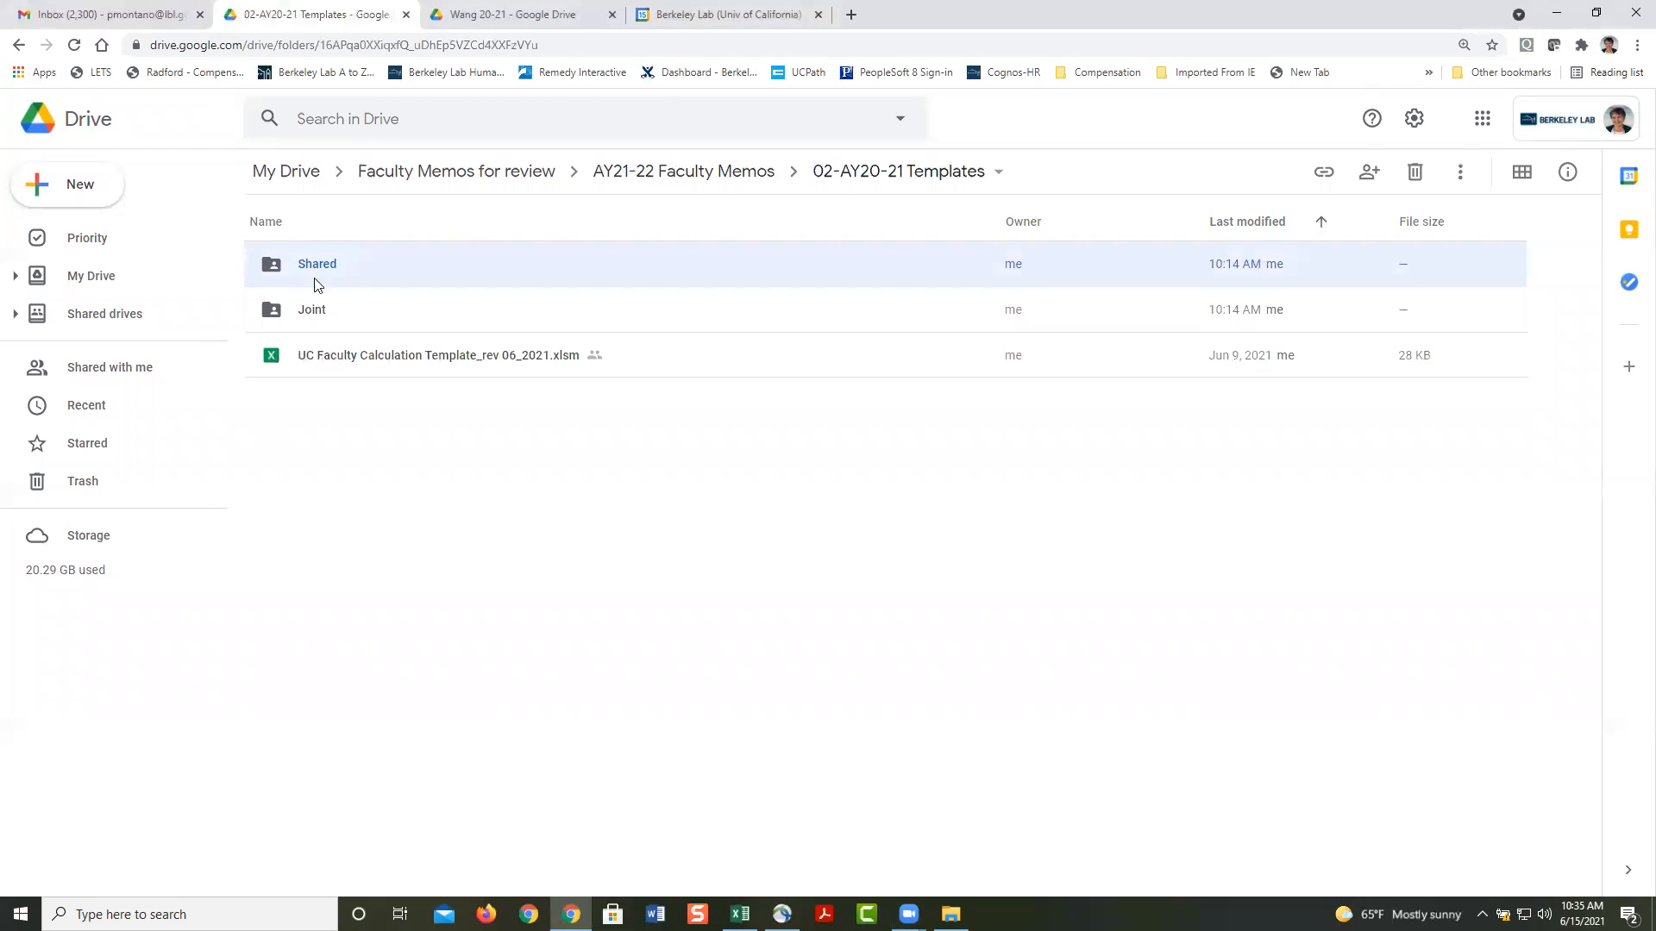
left_click(314, 311)
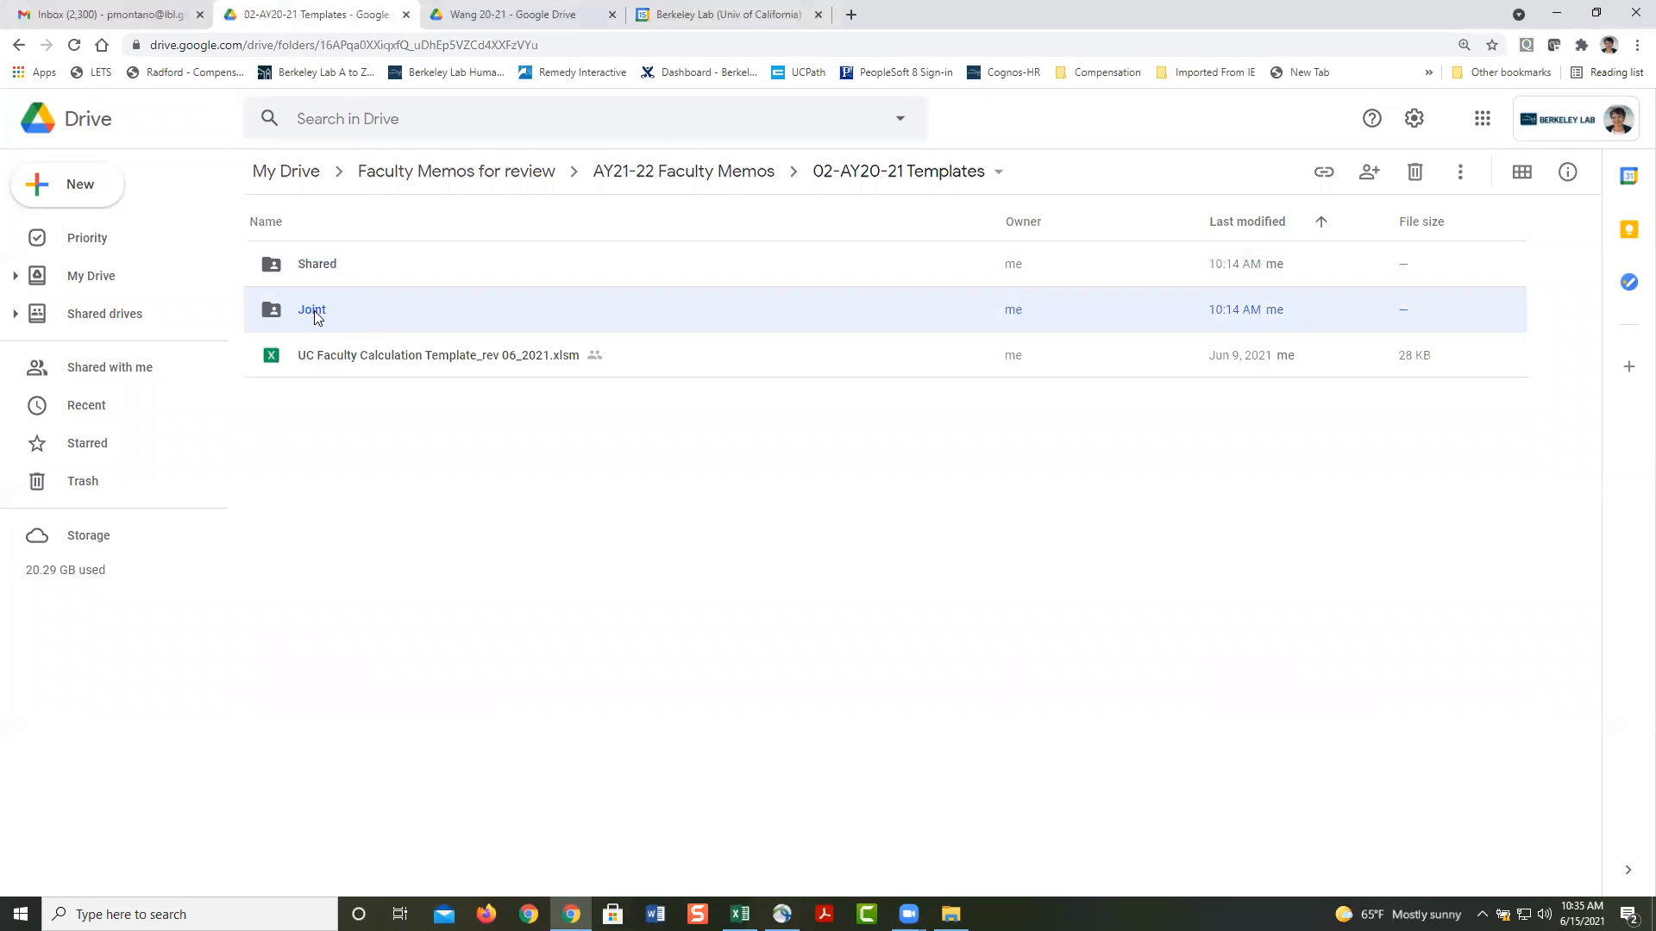
left_click(346, 355)
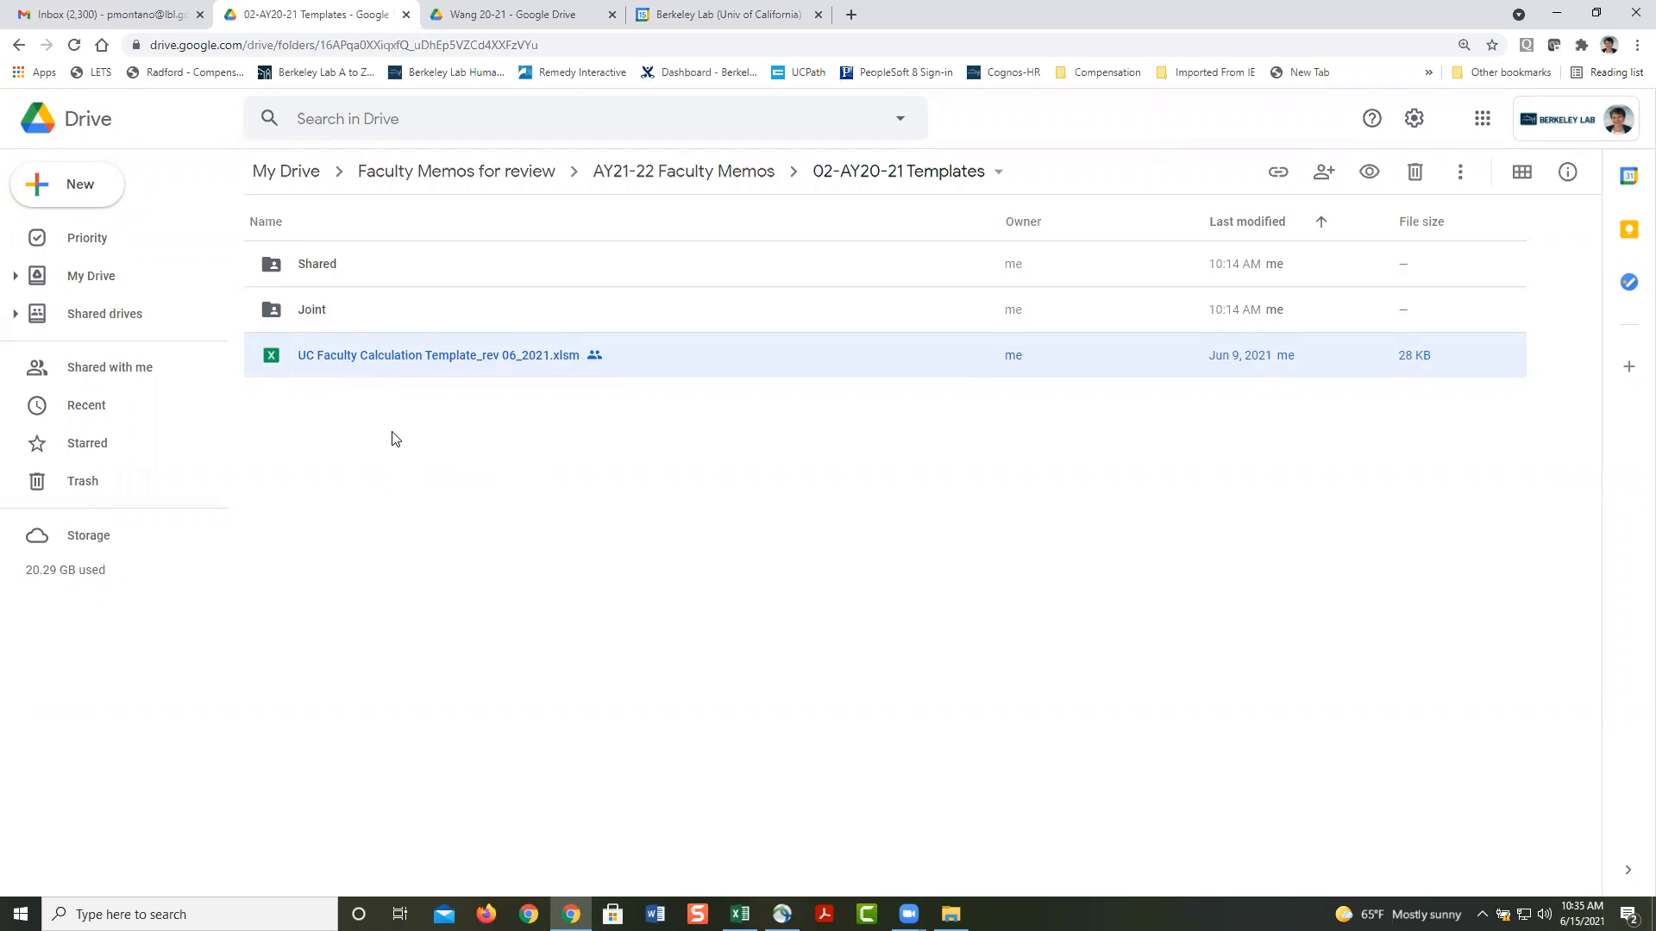
Step: Open Shared Comp Memo (no stipend)_rev 06_2021.docx from the Shared folder and read the memo through its salary support table and footnotes
double_click(320, 267)
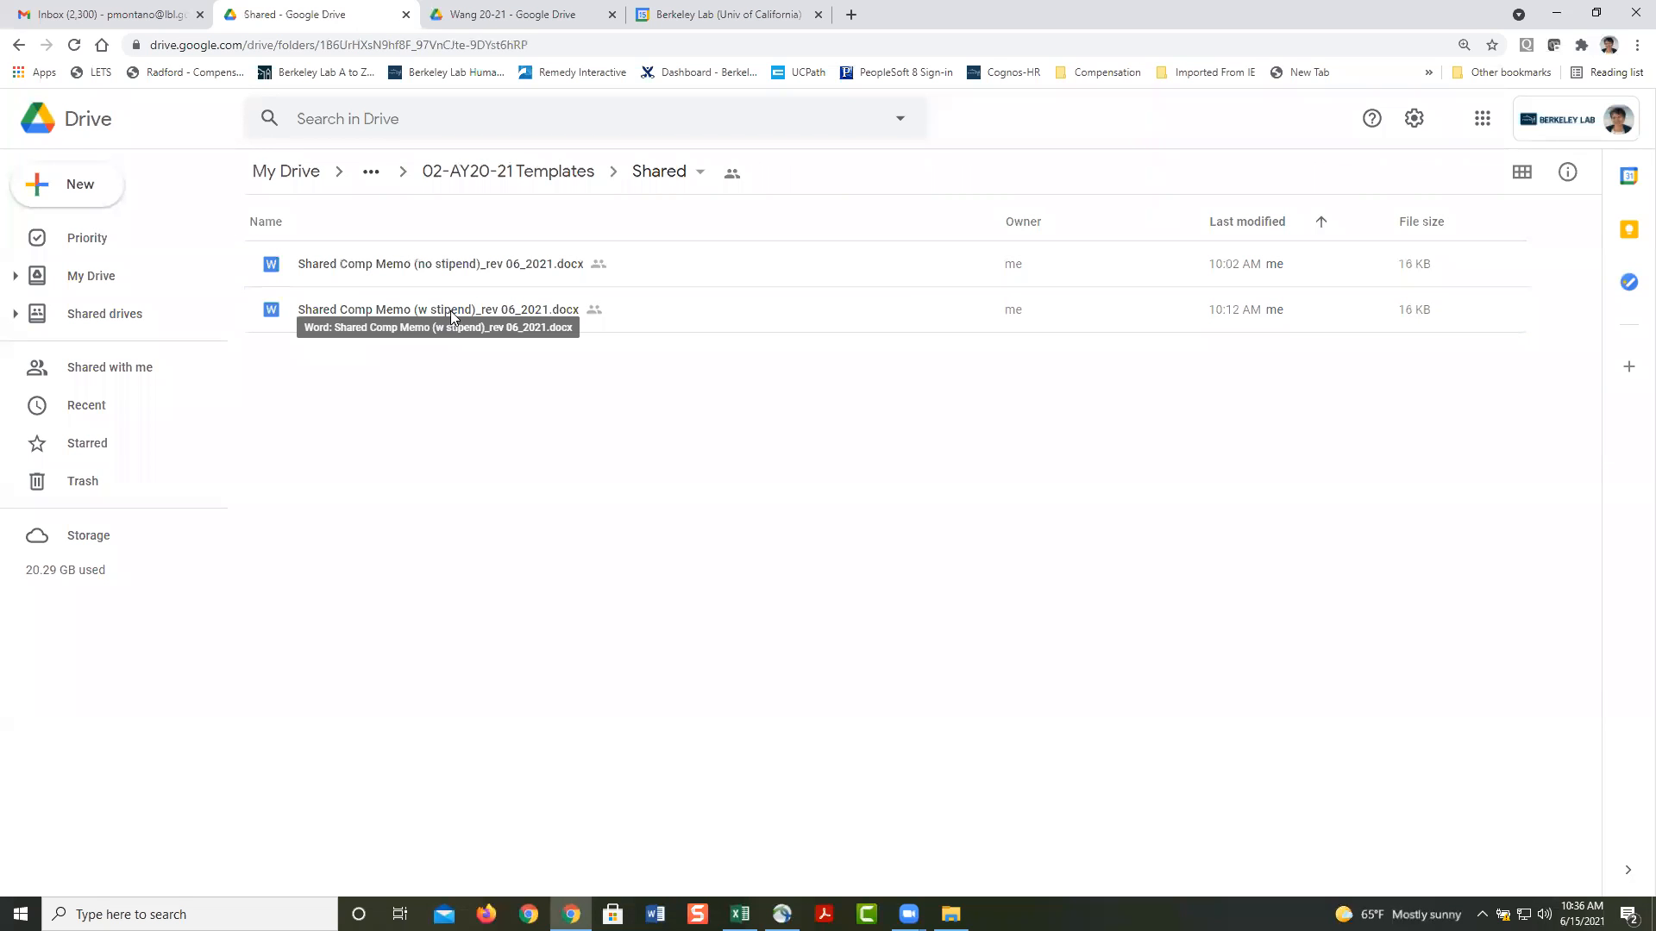
left_click(462, 264)
double_click(462, 264)
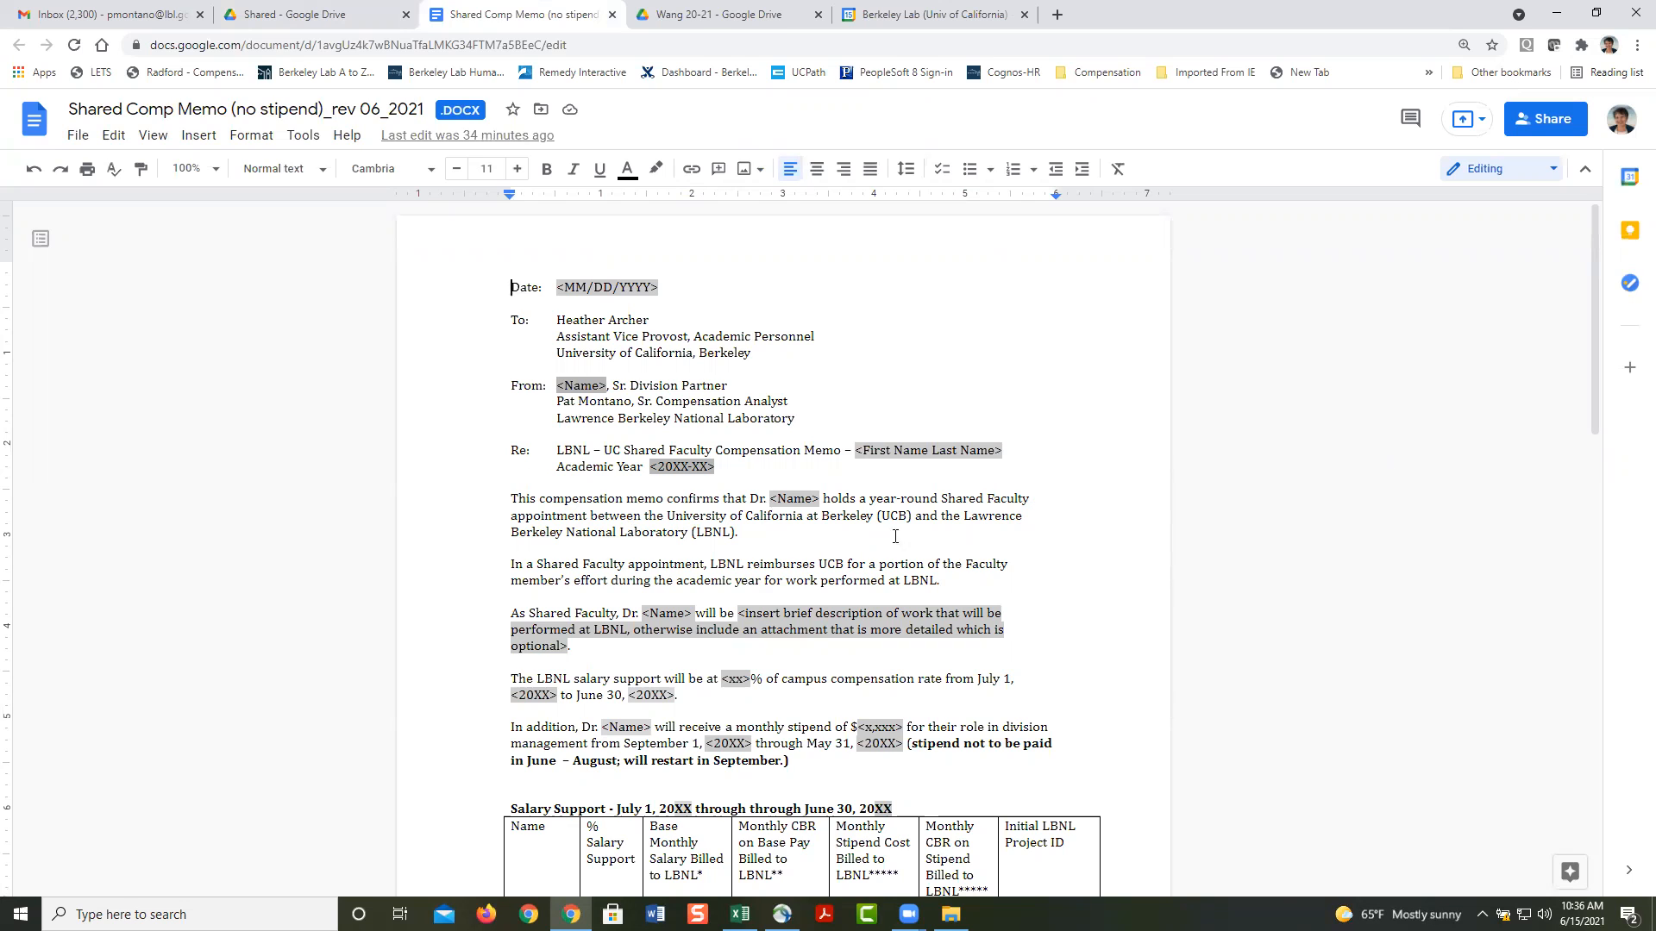
left_click_drag(1596, 340, 1597, 388)
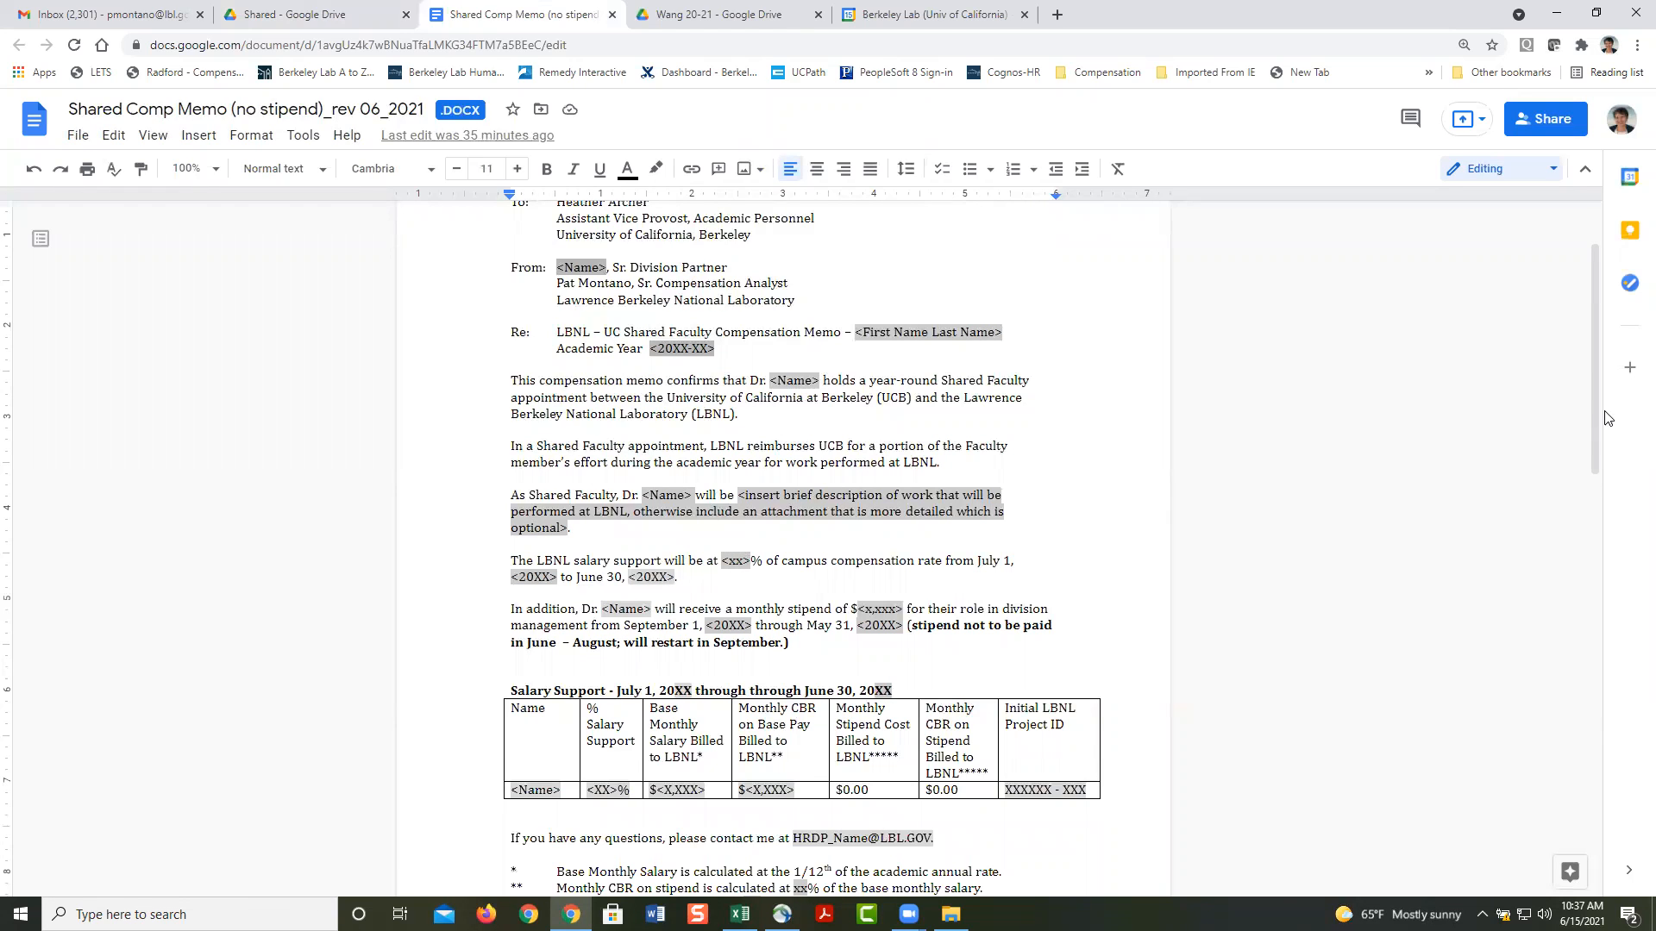
left_click_drag(1590, 397, 1597, 456)
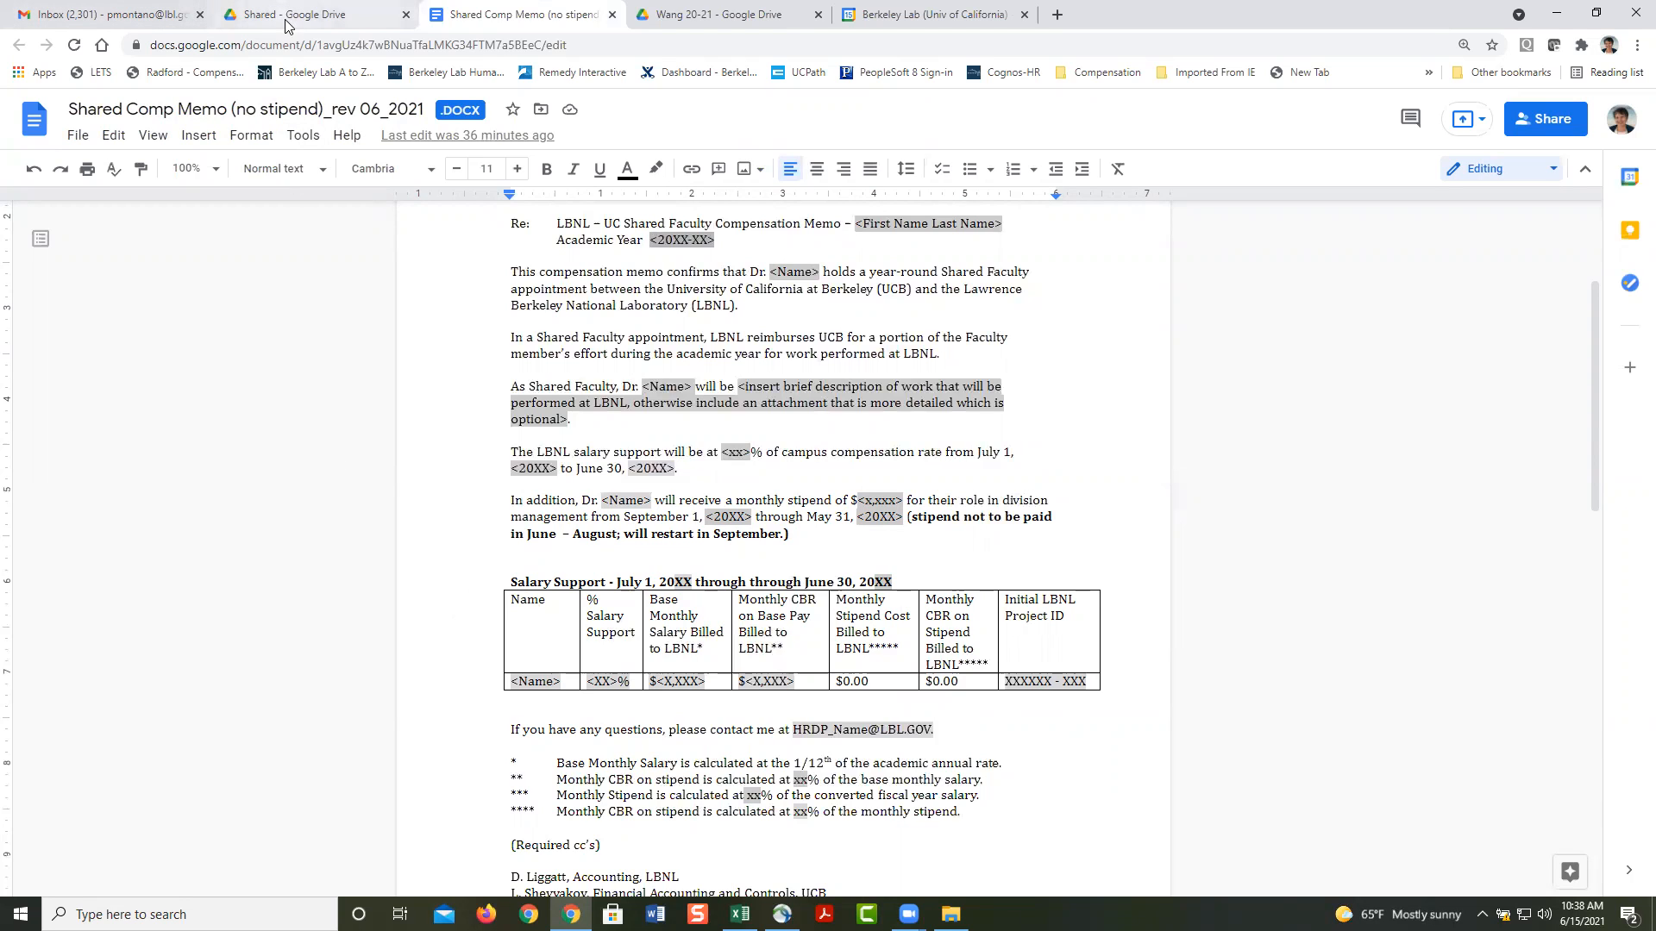
Step: Return to the 02-AY20-21 Templates folder and open UC Faculty Calculation Template_rev 06_2021.xlsm
left_click(316, 14)
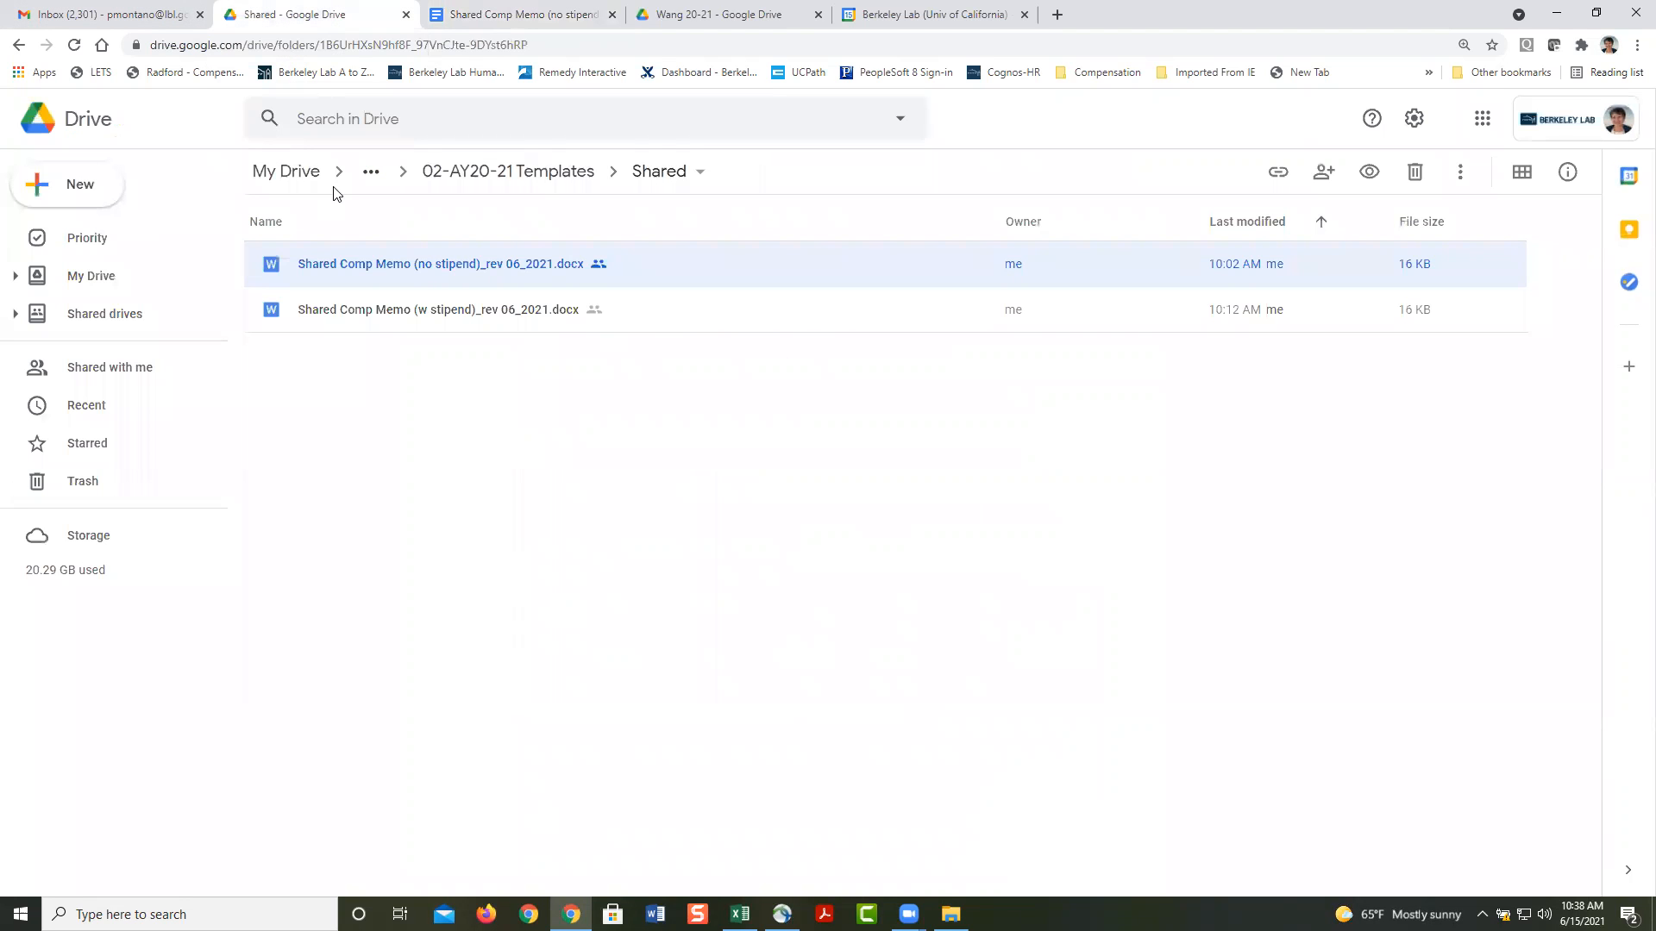
left_click(535, 173)
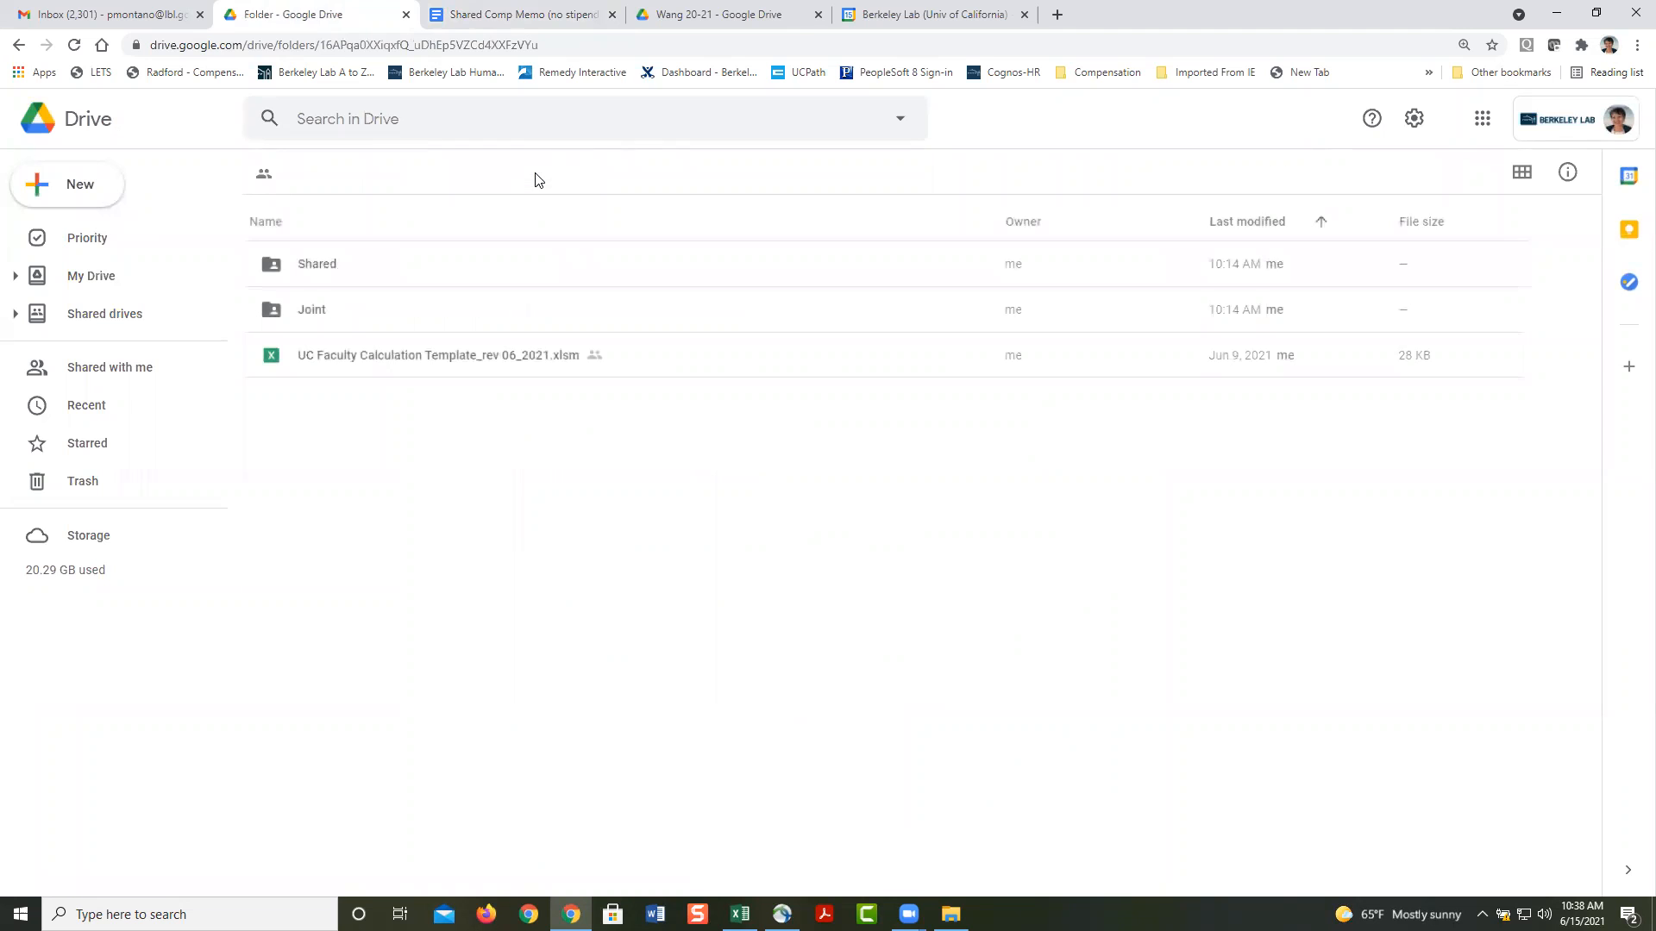
double_click(392, 358)
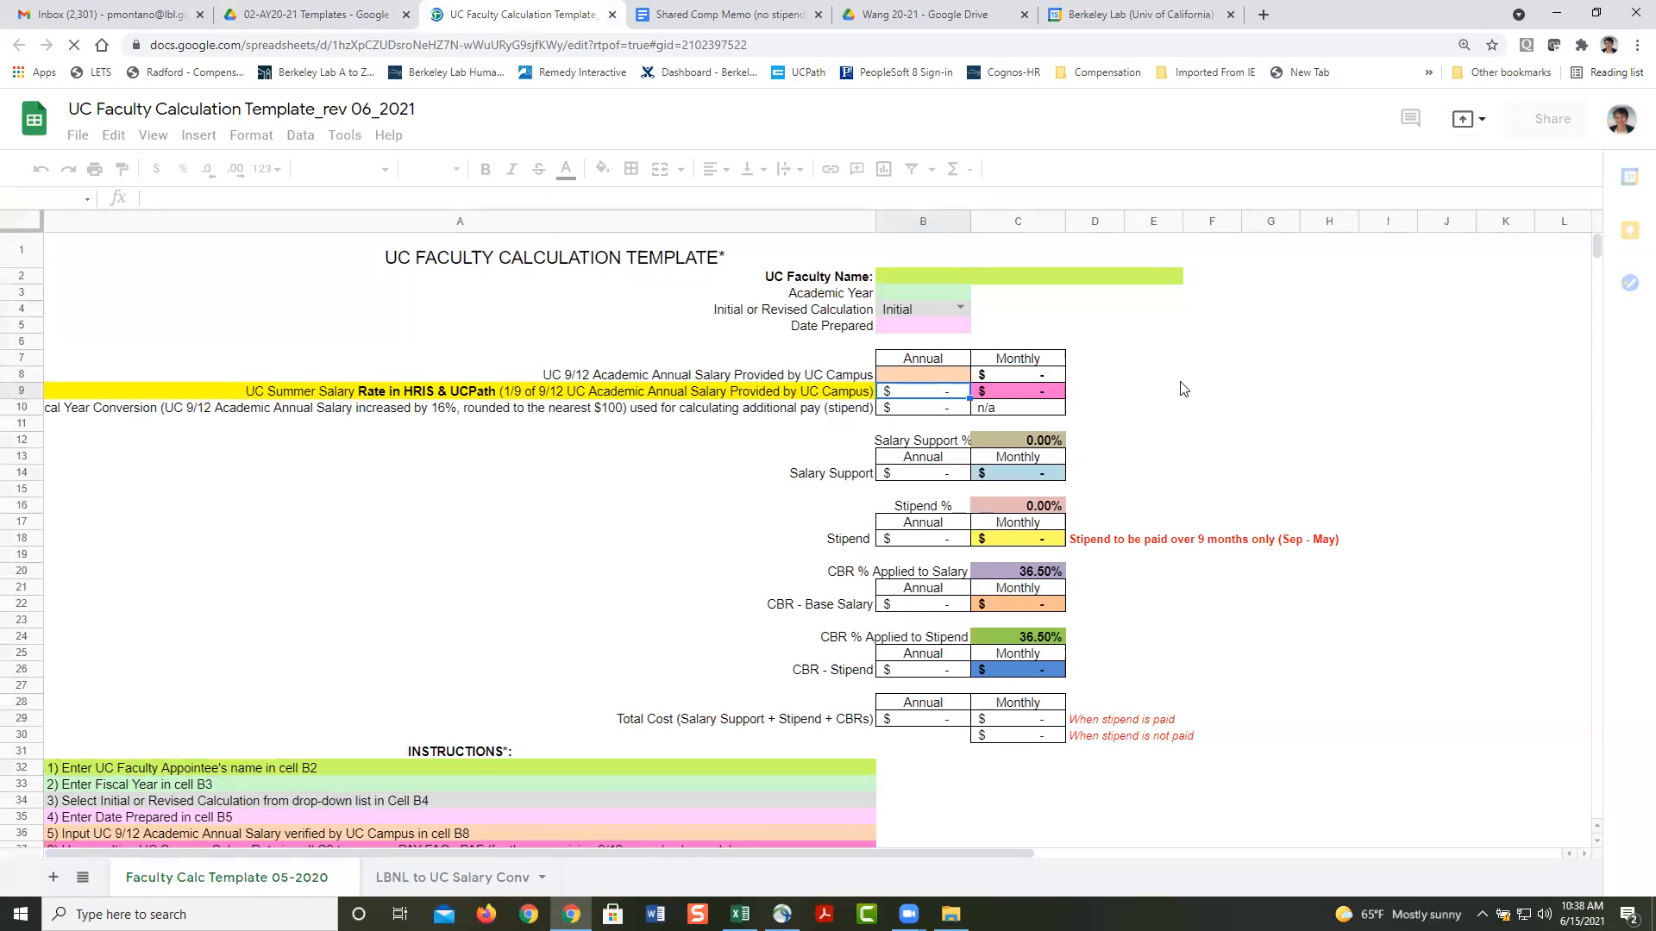
left_click(1181, 381)
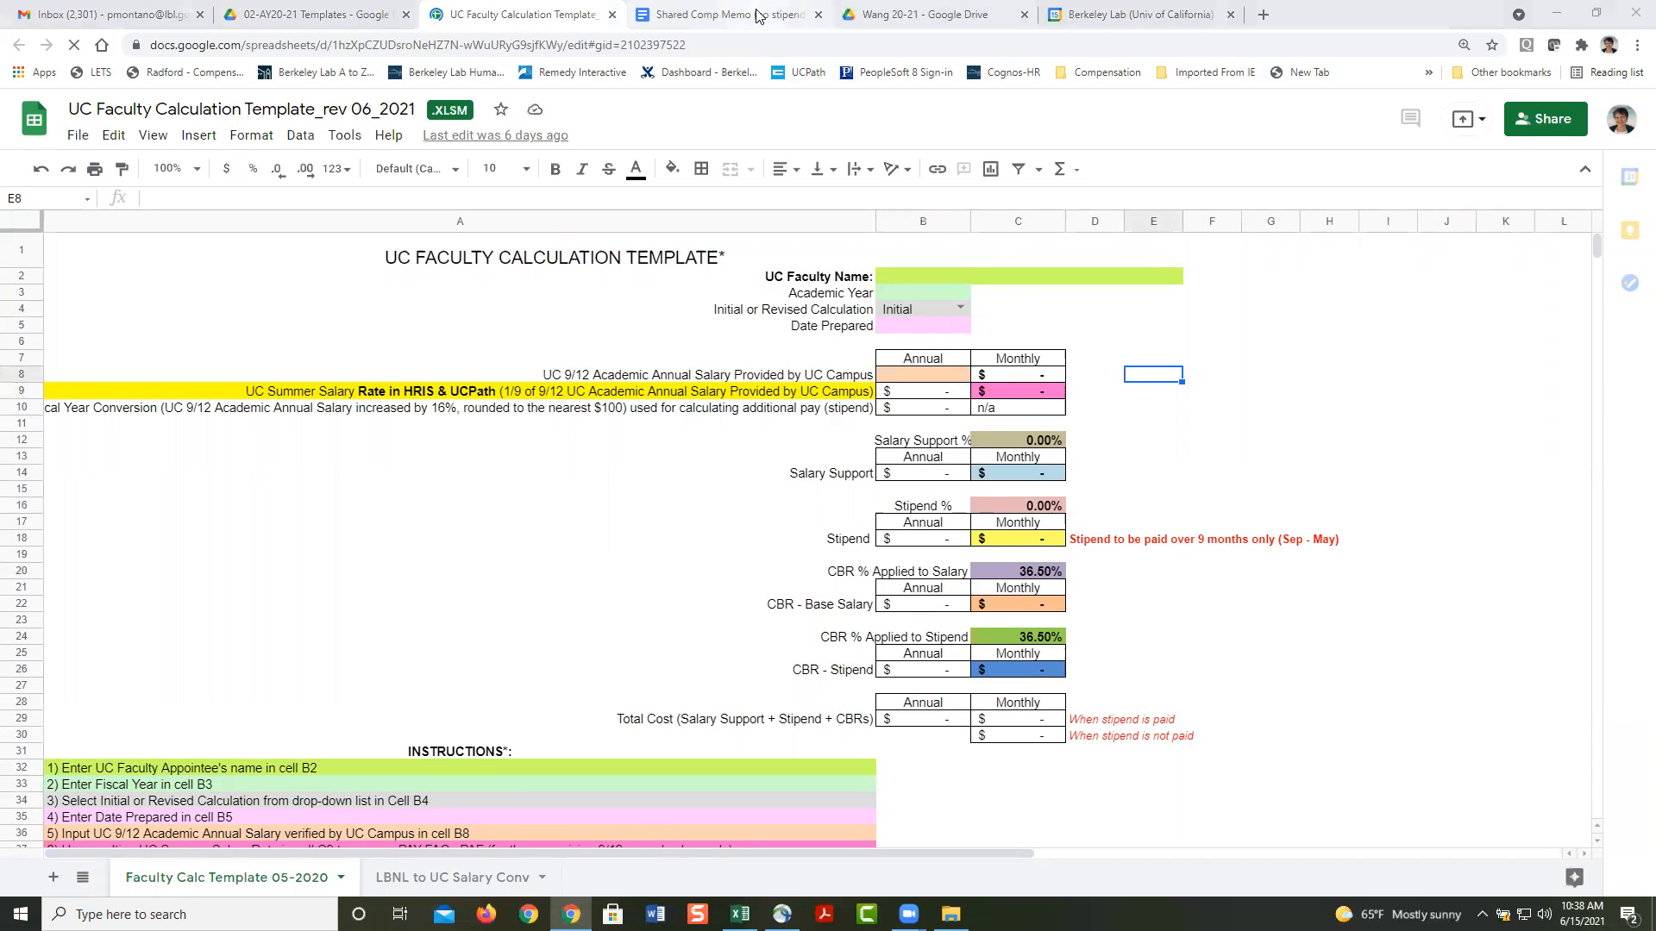
Step: Examine the UC Faculty Name, Academic Year, Initial or Revised Calculation and Date Prepared entry cells (B2 to B5)
left_click(909, 278)
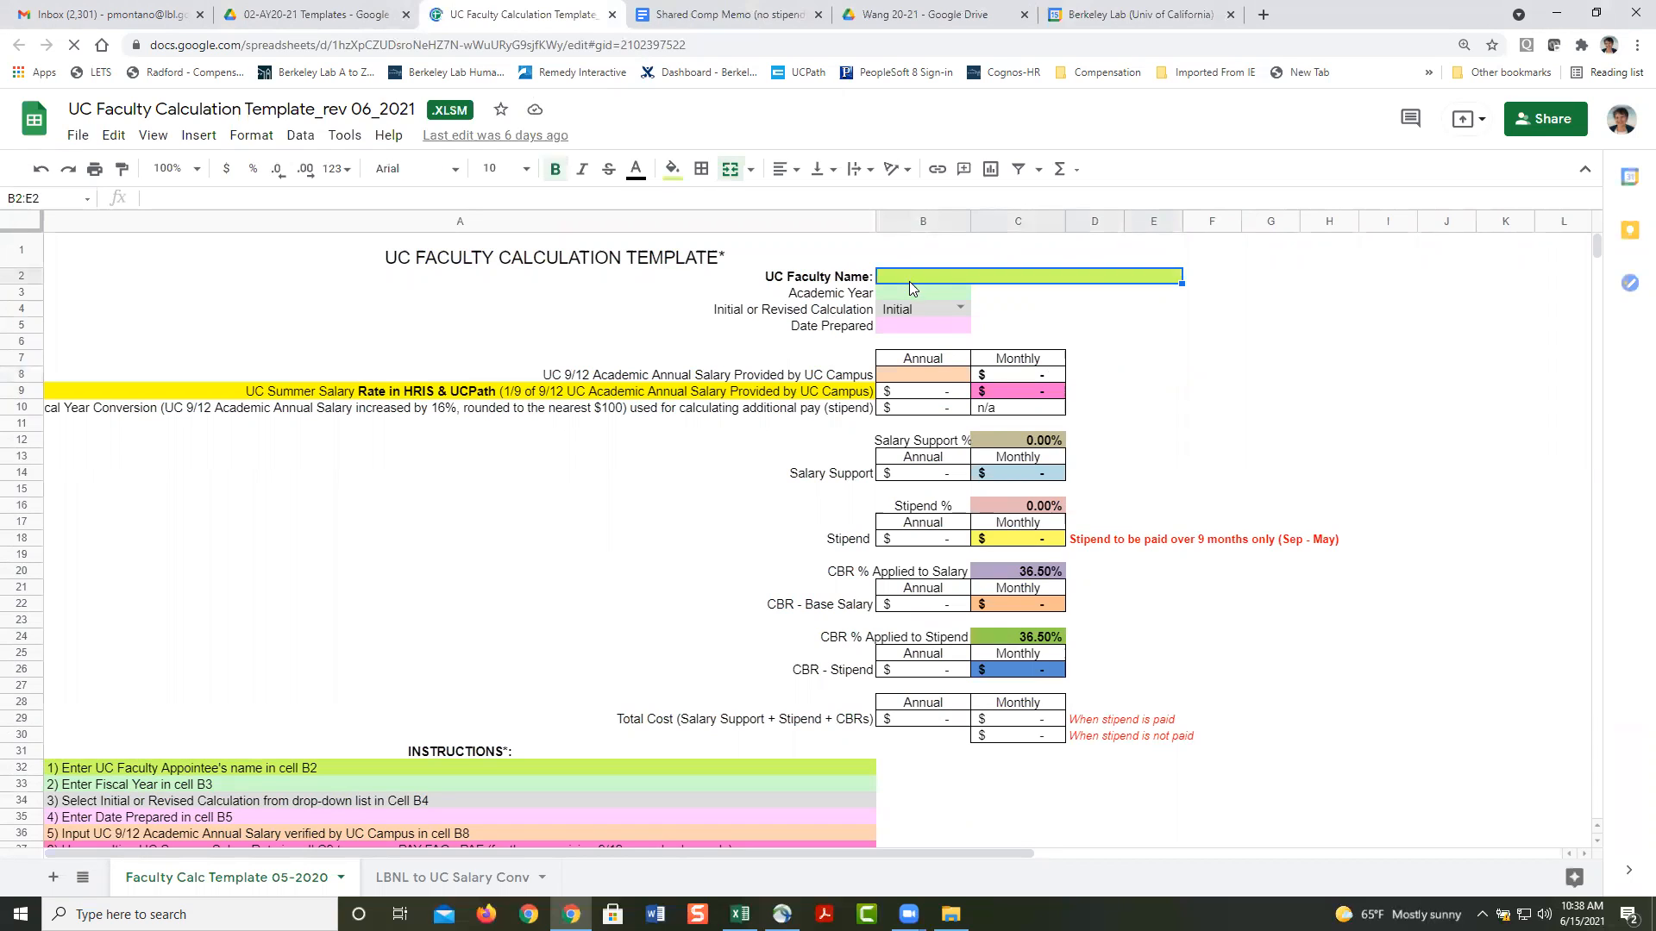
left_click(912, 296)
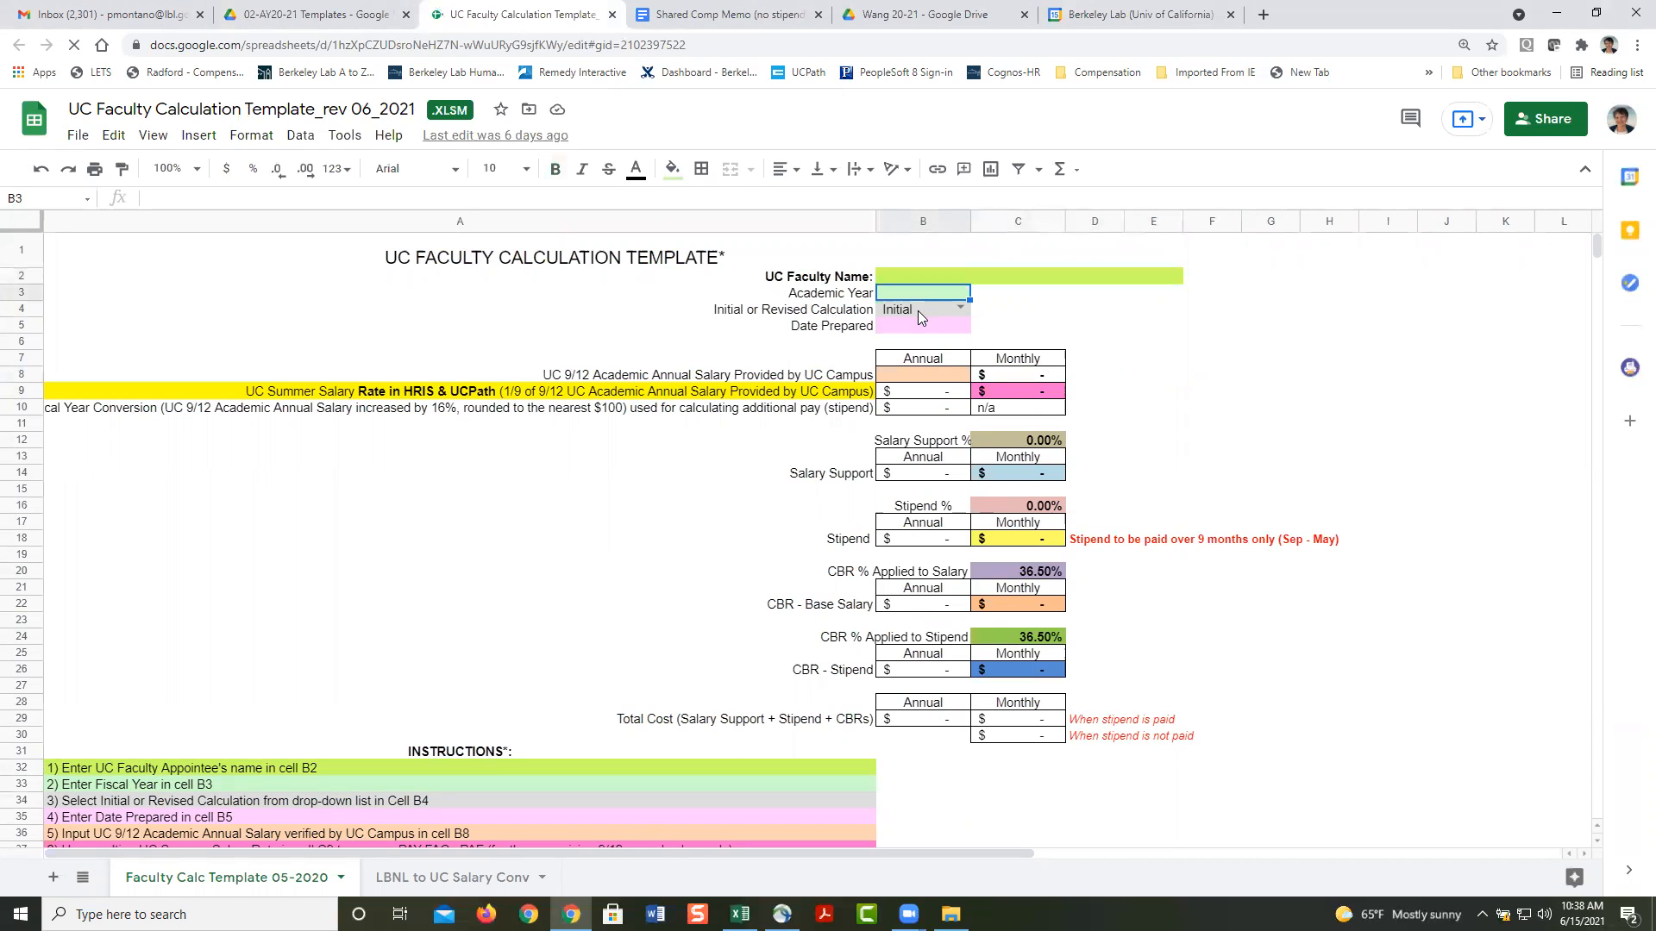
left_click(917, 312)
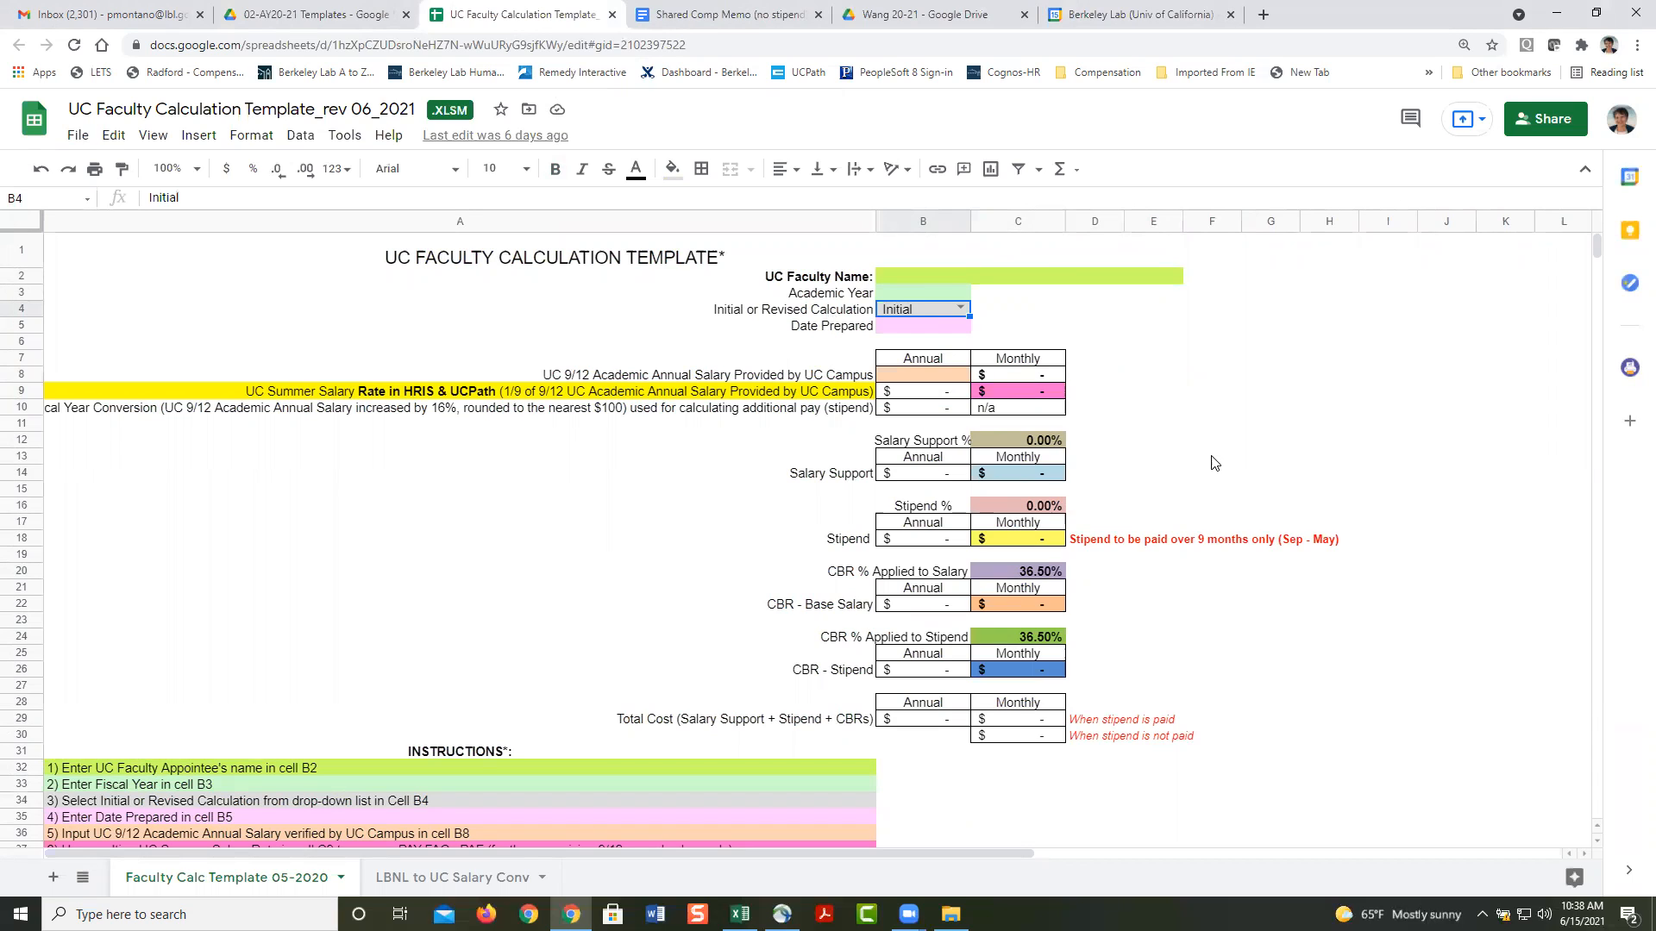
left_click(924, 326)
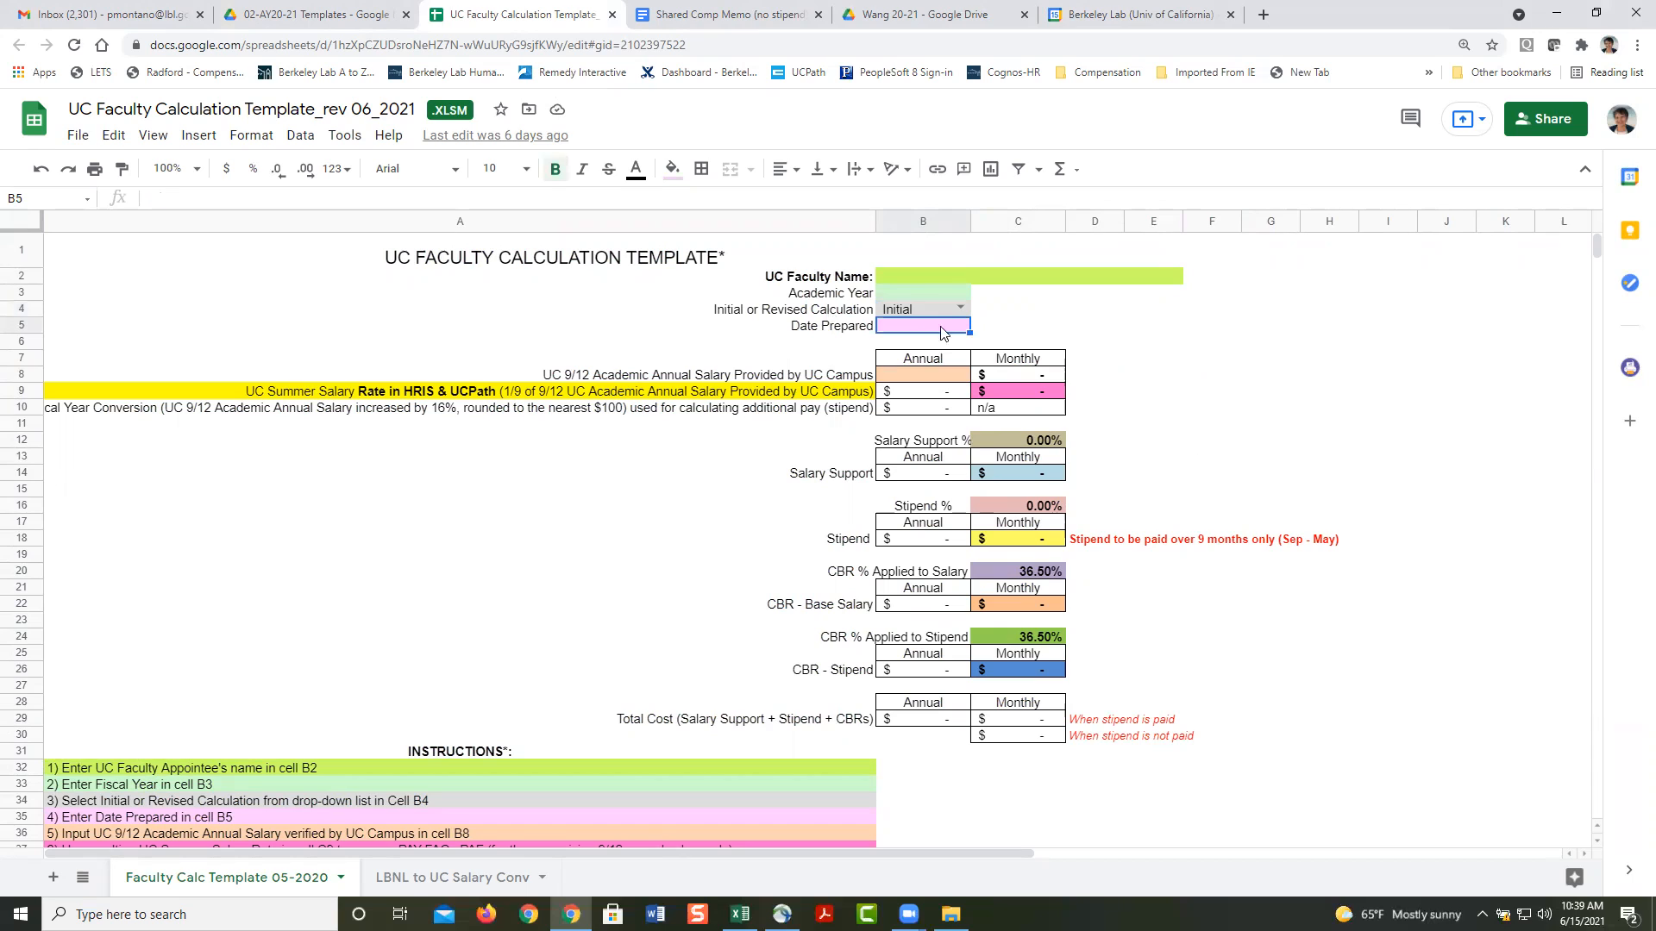
Step: Enter 190000 as the UC 9/12 Academic Annual Salary Provided by UC Campus in cell B8
left_click(924, 376)
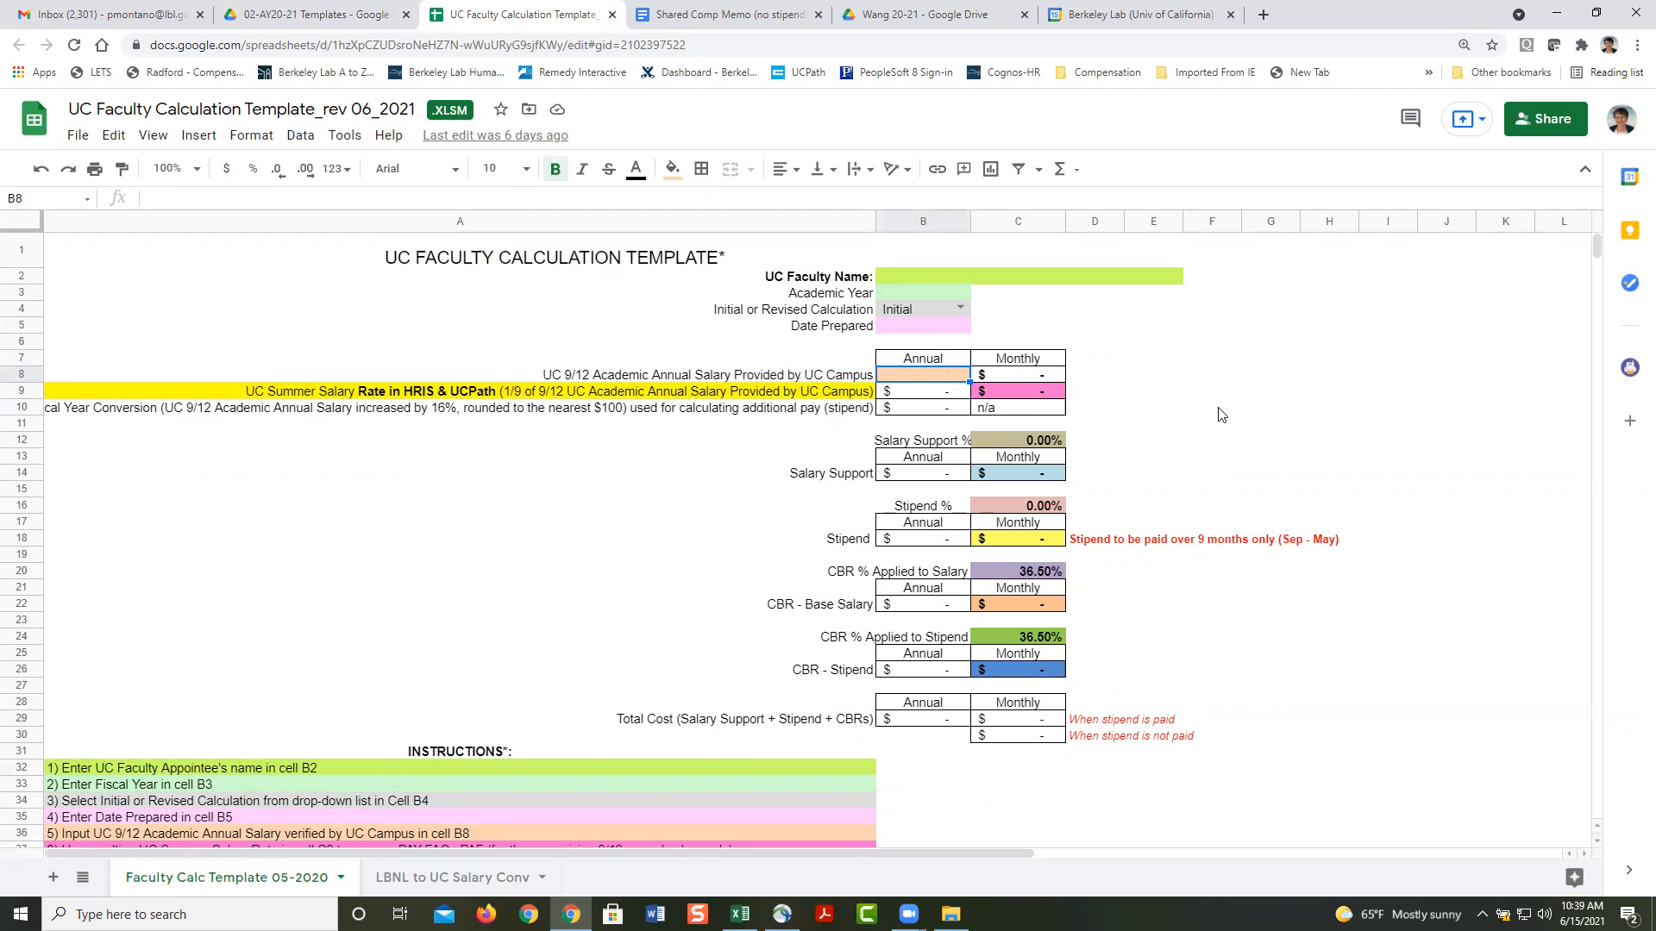
type("190000")
key("Return")
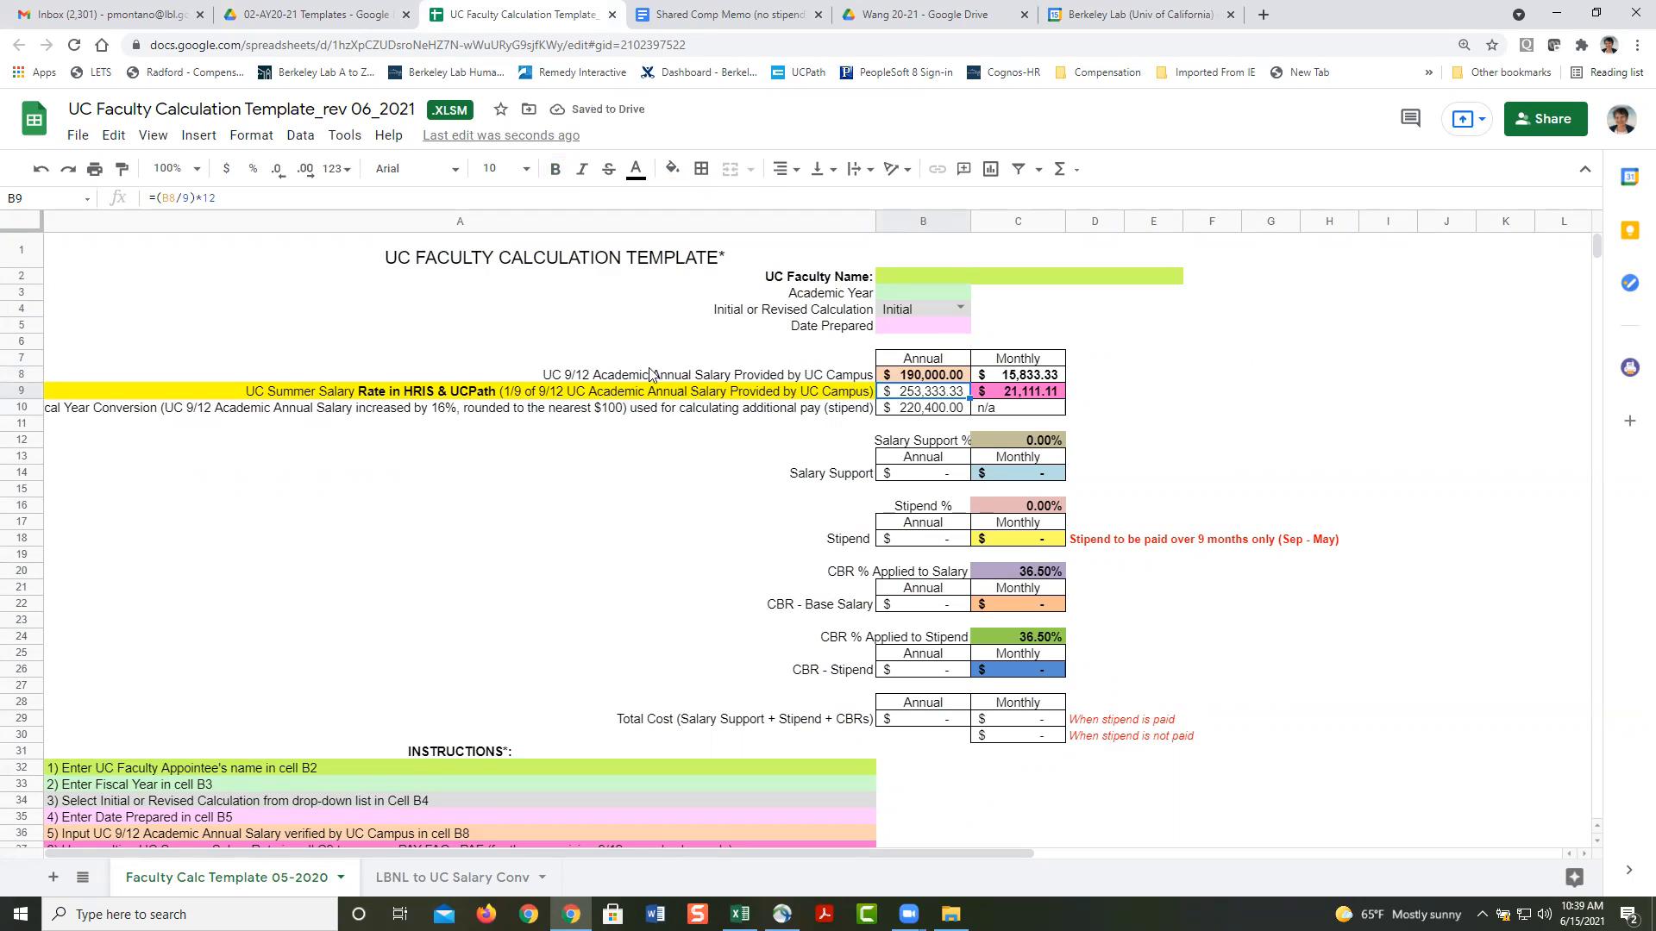
Step: Examine the campus-provided annual salary in row 8 against the UC Summer Salary rate row below it
left_click(921, 379)
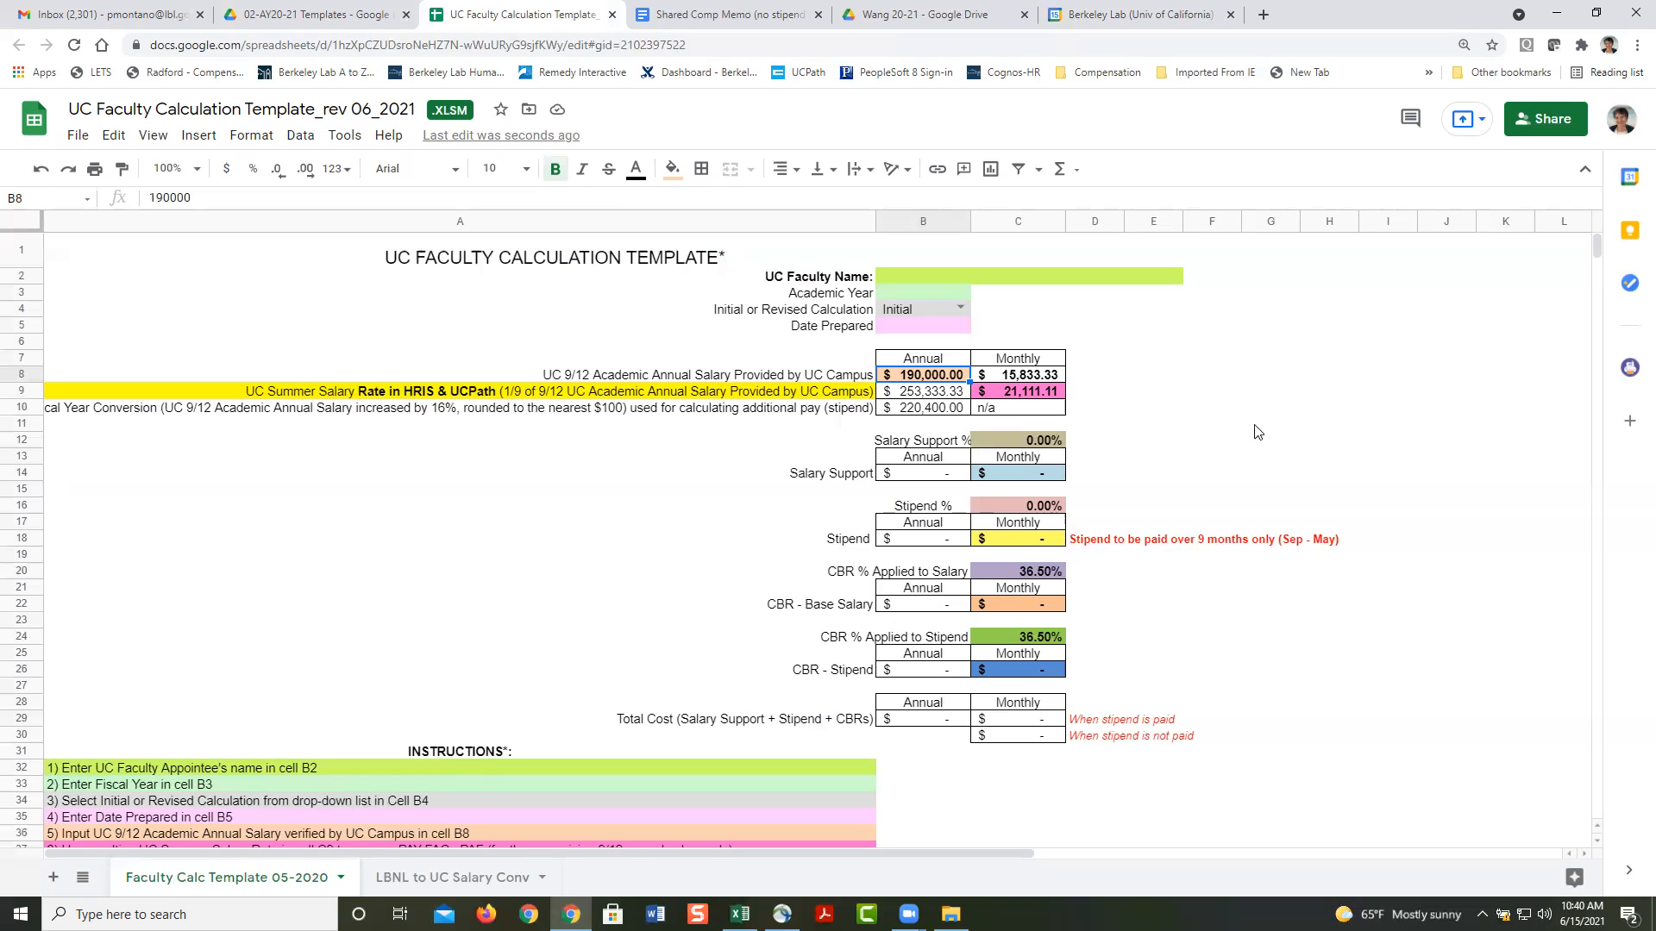
key("Down")
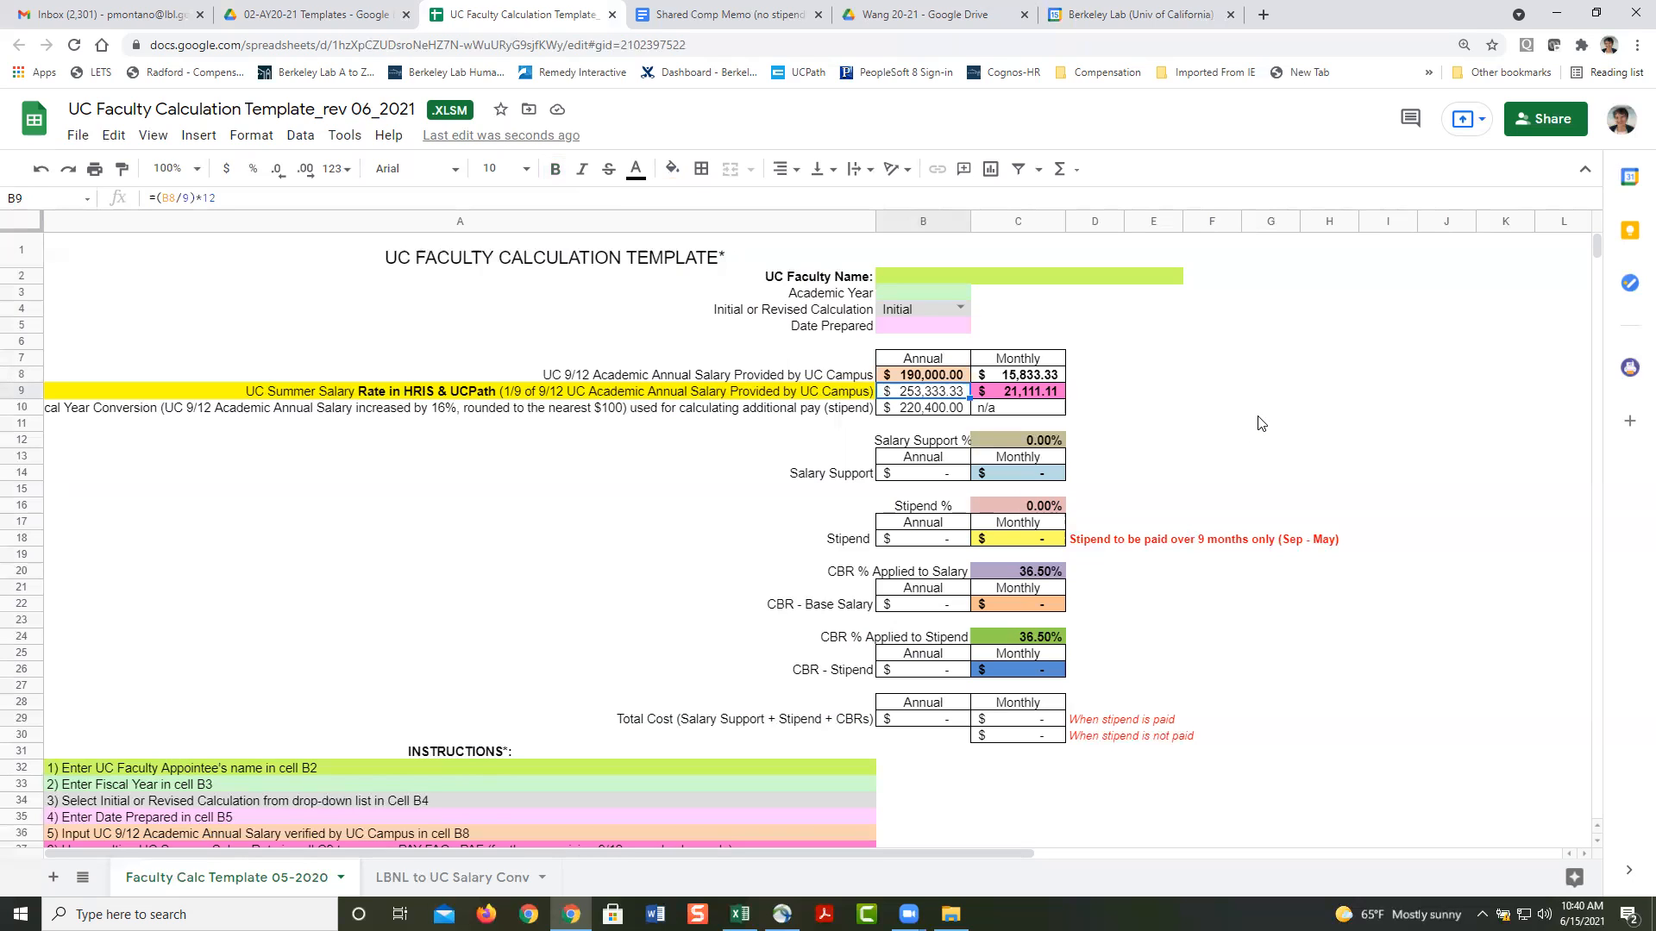
left_click(103, 394)
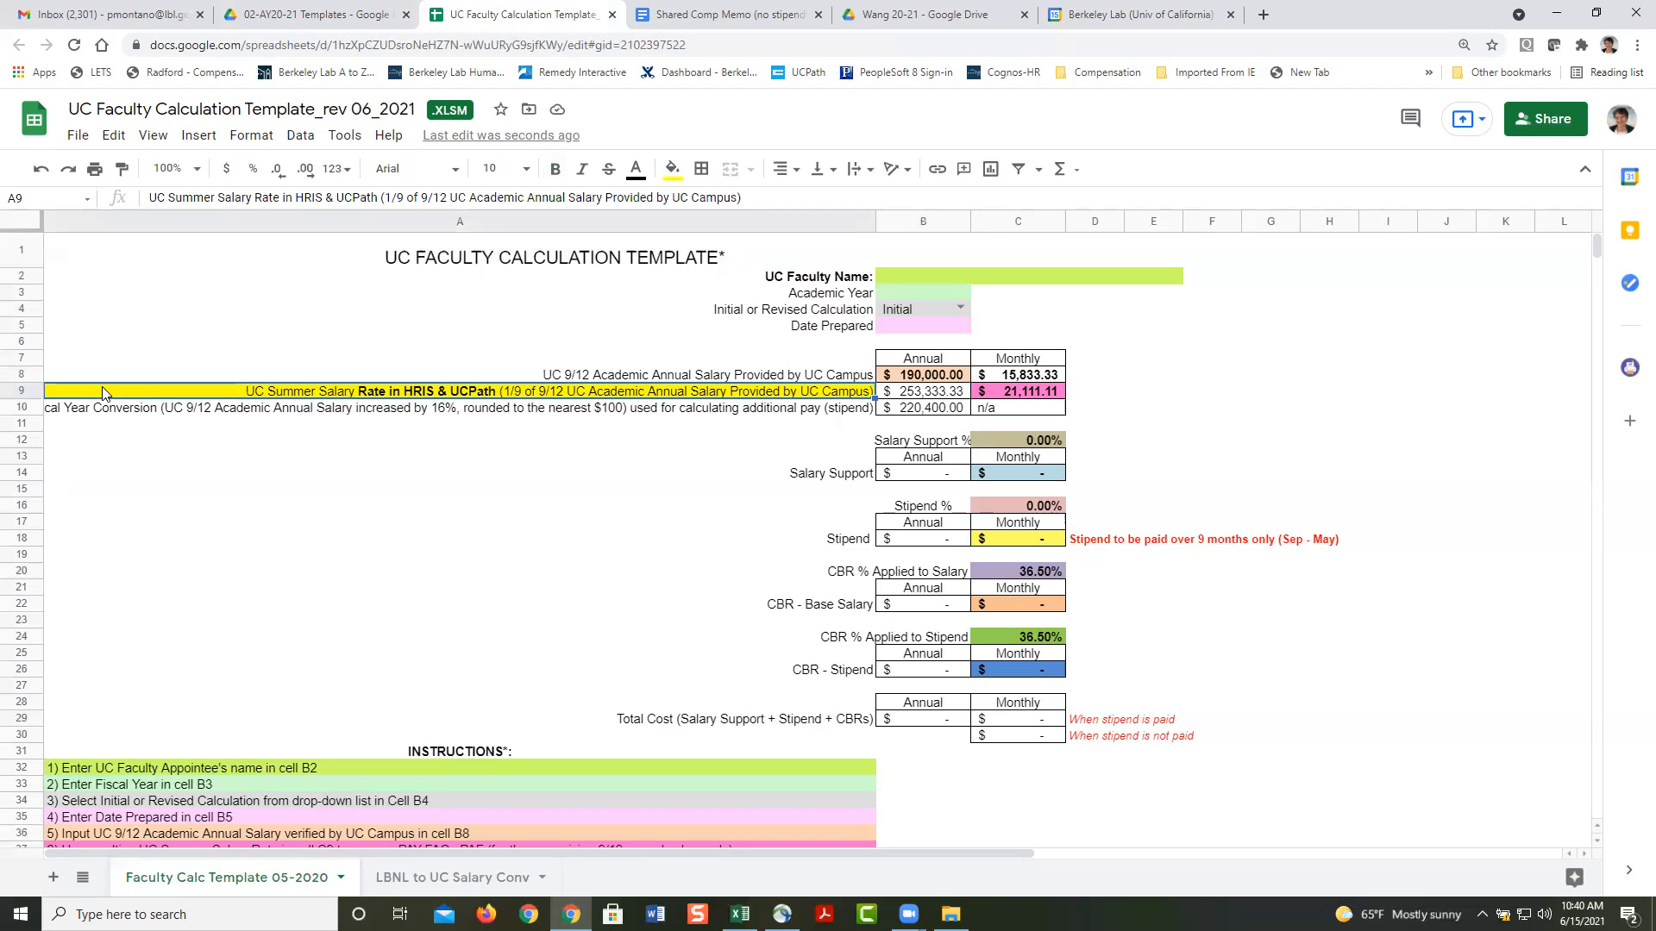
left_click(1145, 390)
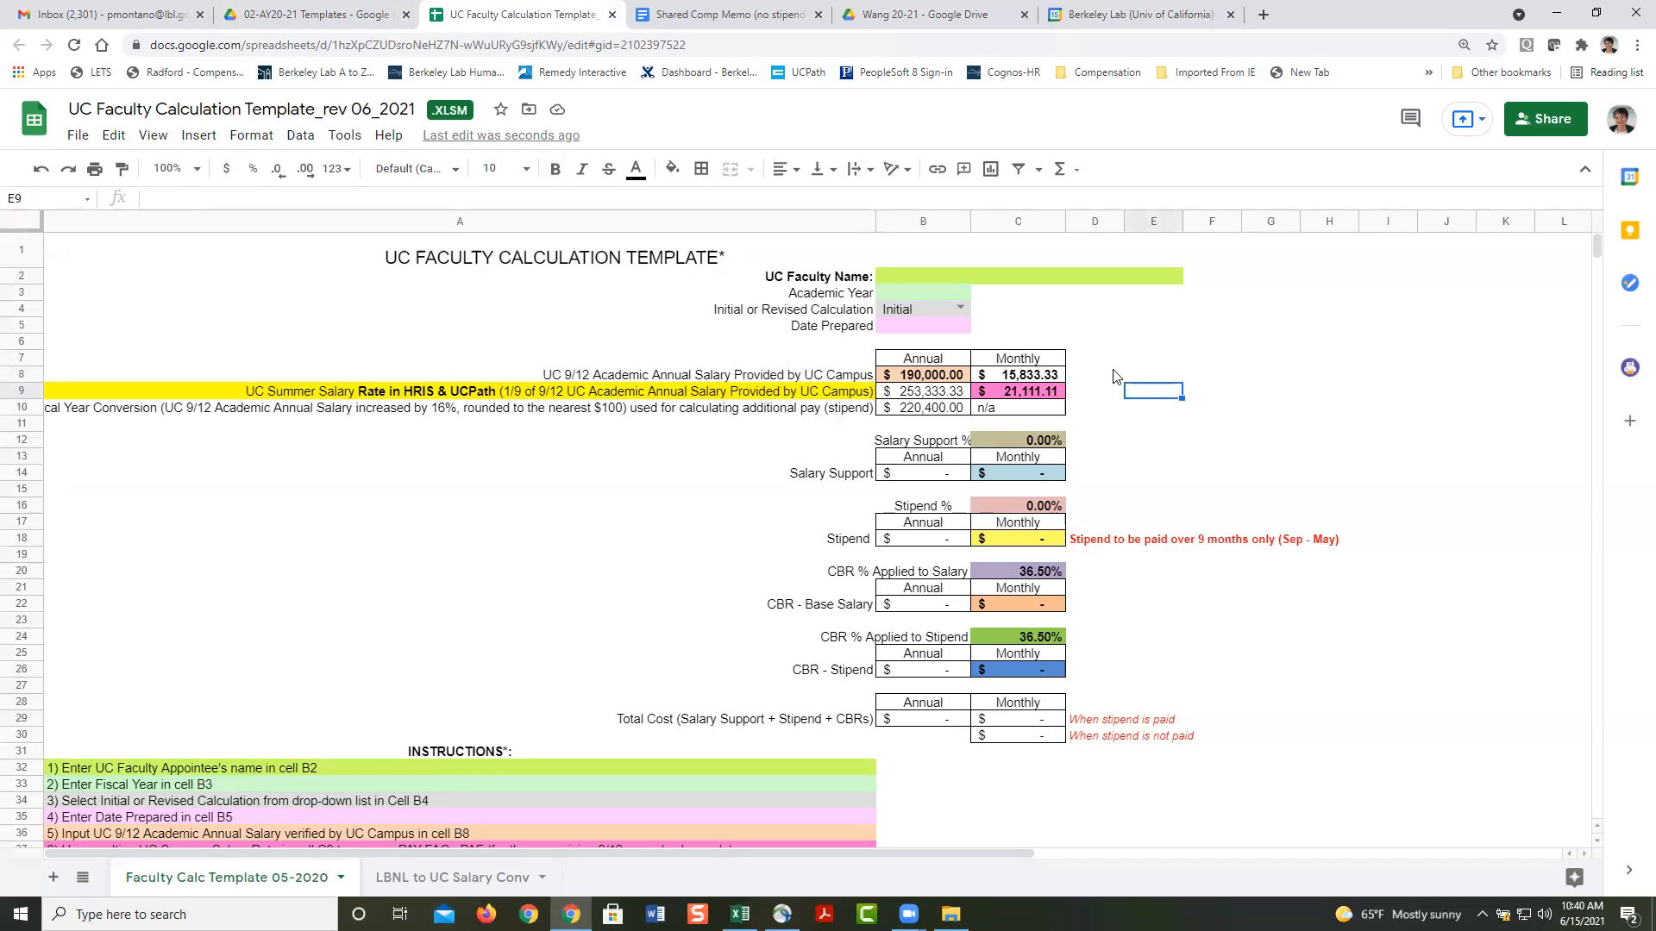
key("Up")
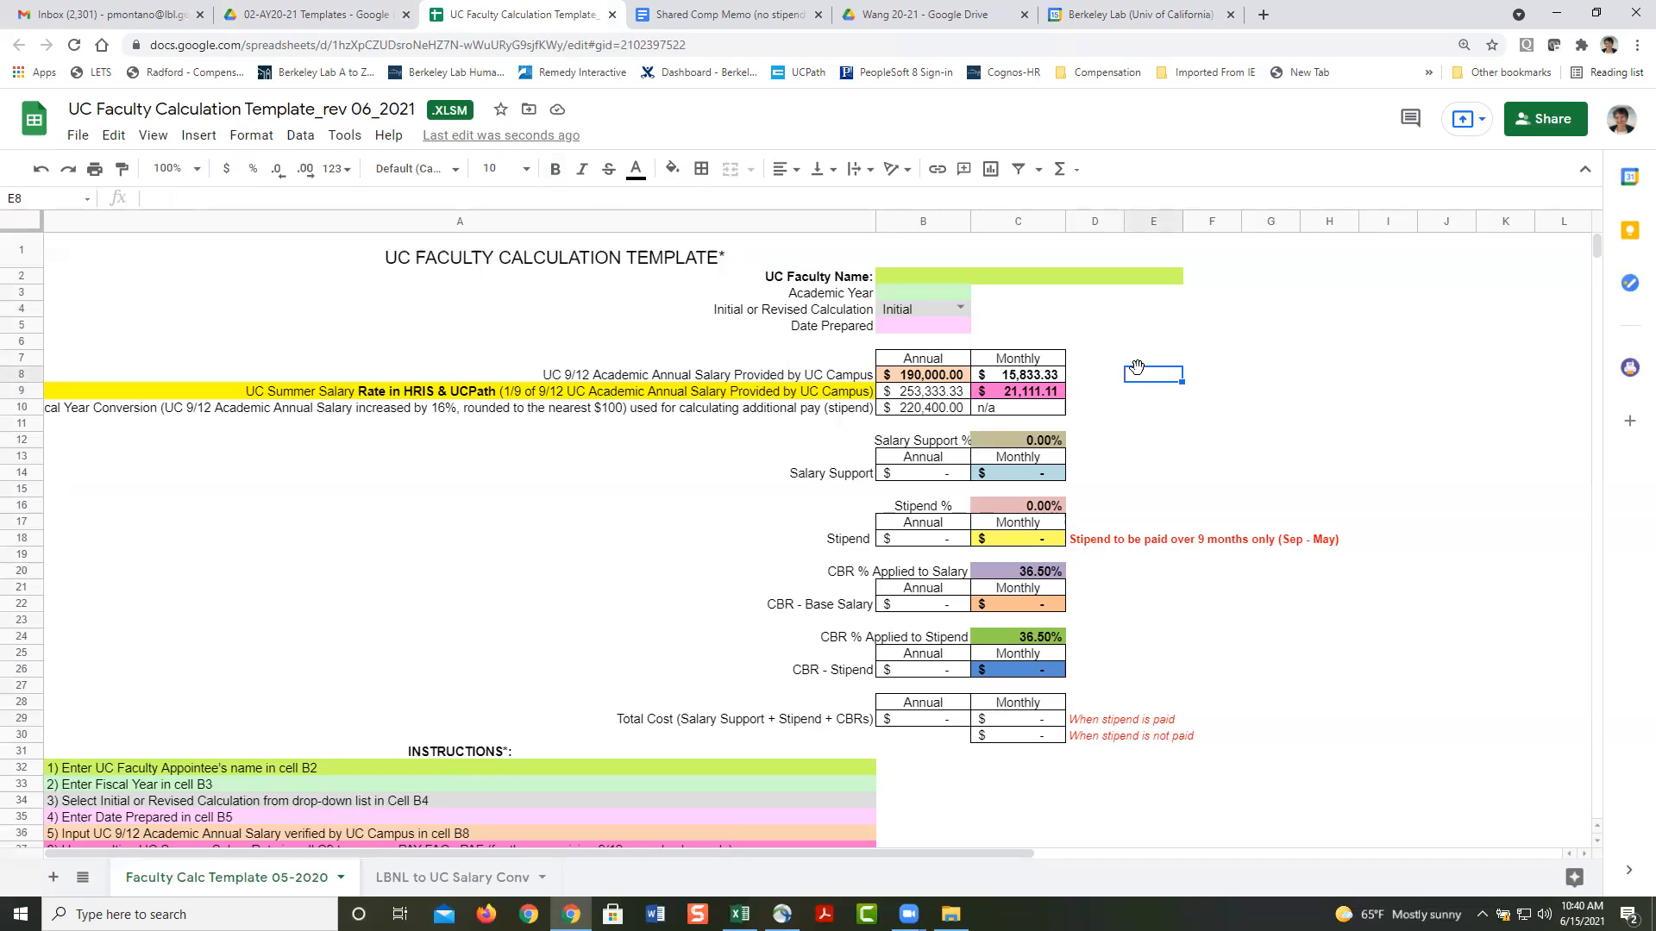
left_click(1092, 378)
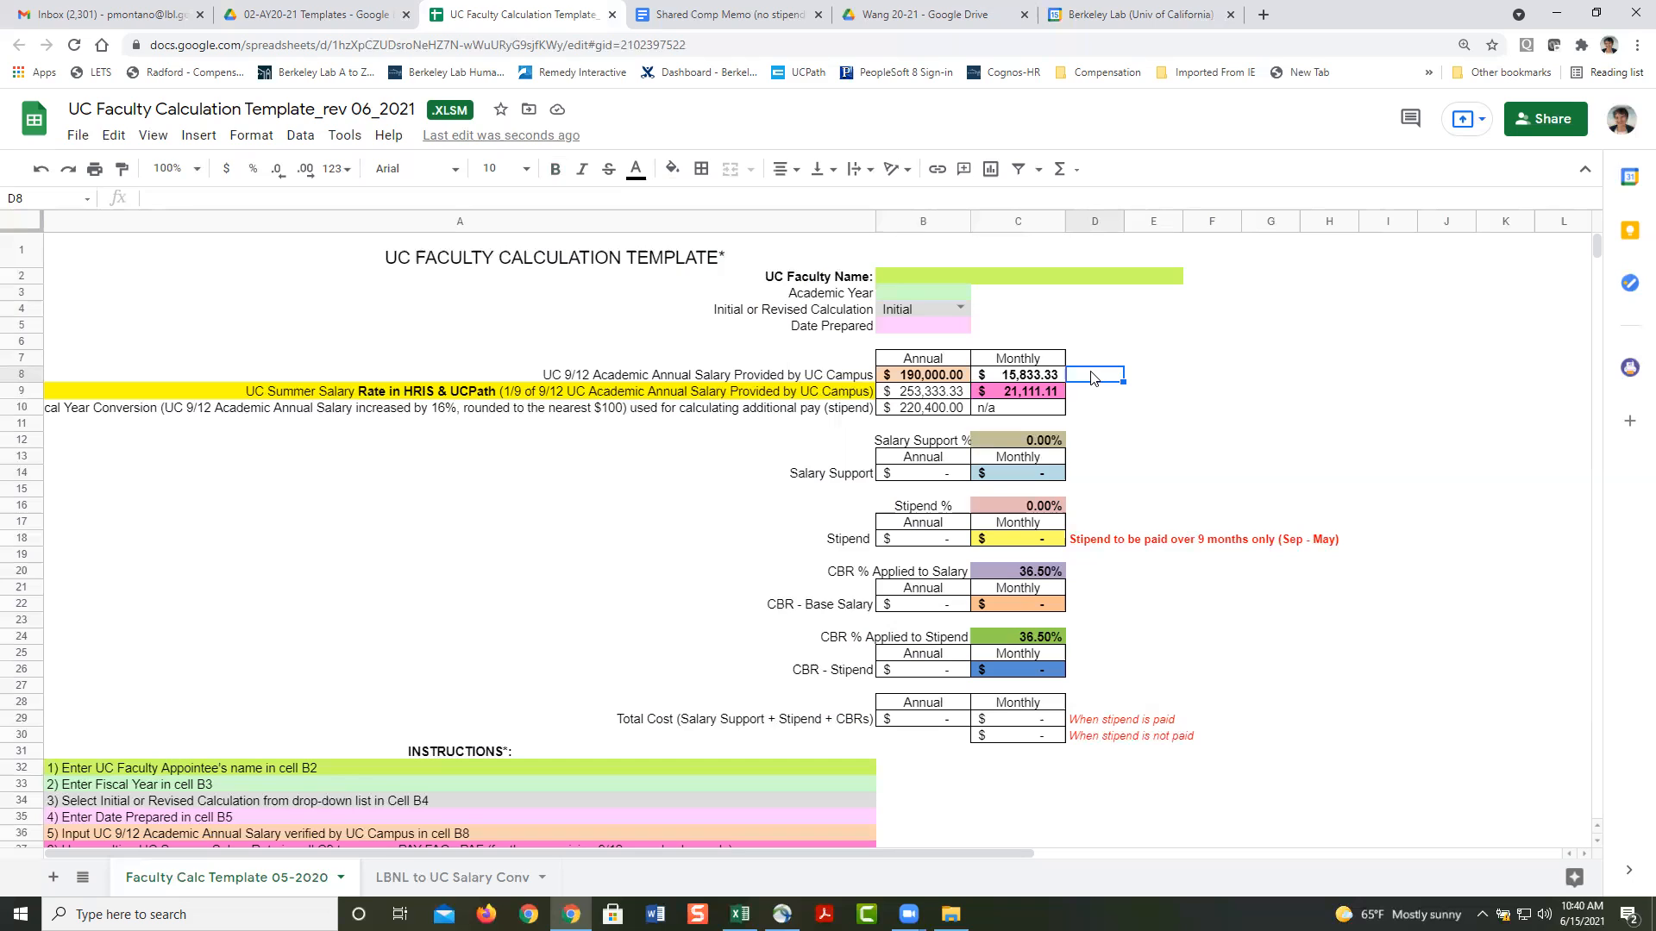
left_click(1162, 376)
left_click(1118, 376)
left_click(931, 374)
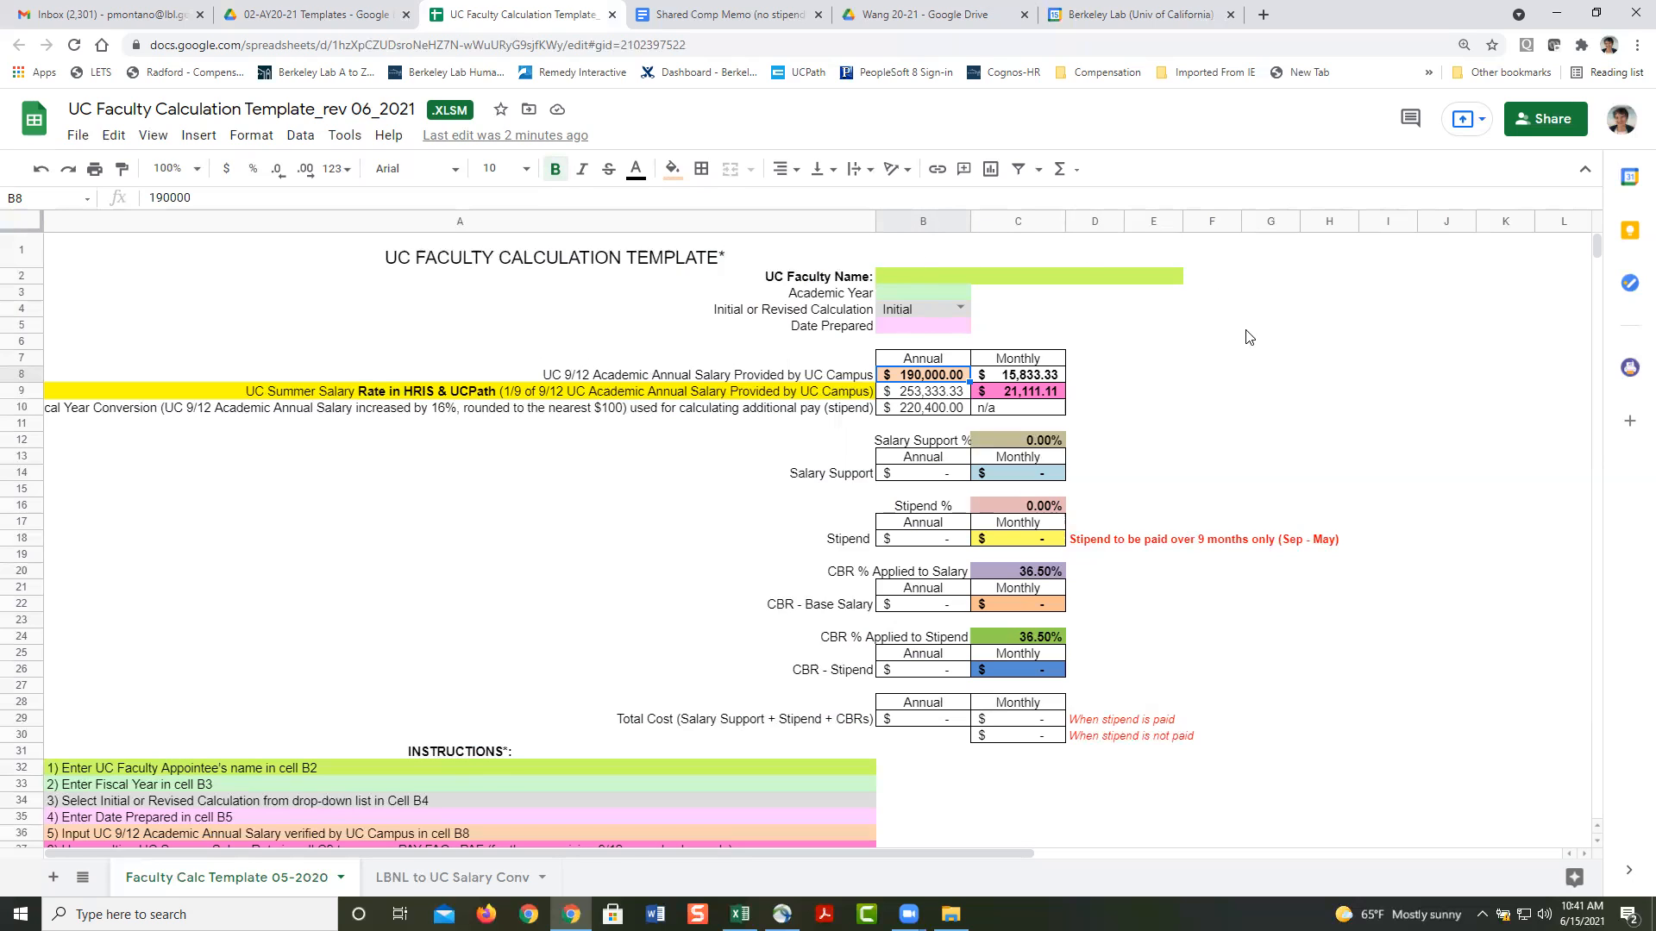
left_click(1080, 376)
left_click(914, 371)
left_click(1092, 382)
left_click(904, 377)
Step: Examine the annual formula and monthly figure of the UC Summer Salary rate in row 9, referring back to the campus salary
left_click(934, 395)
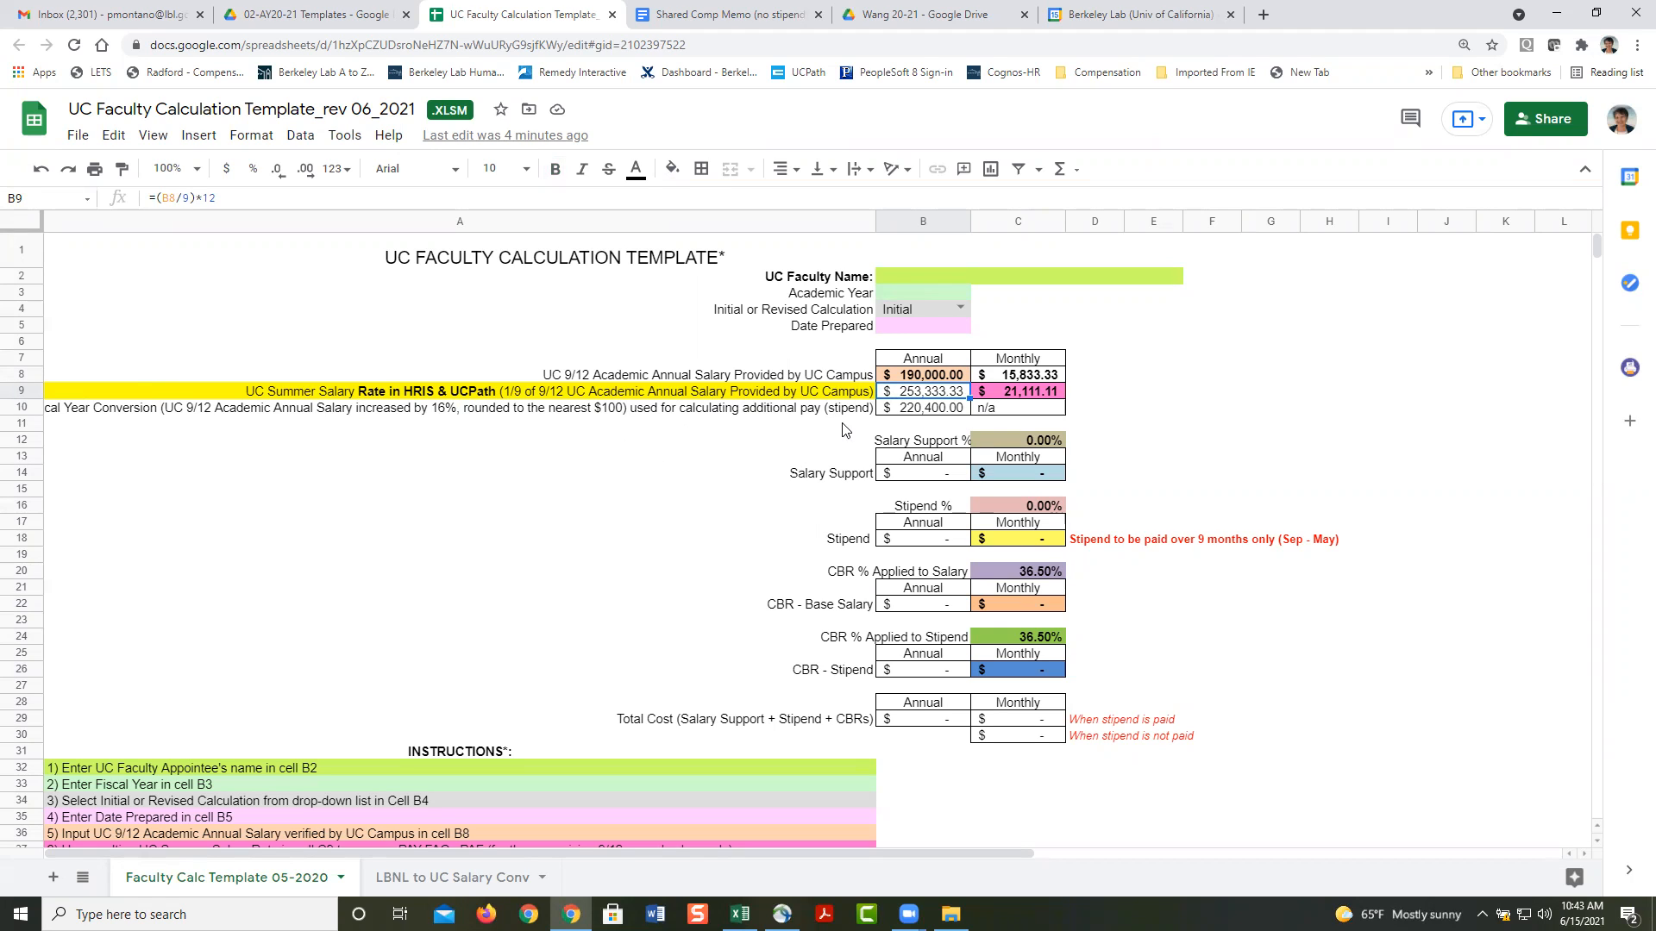
left_click(1077, 398)
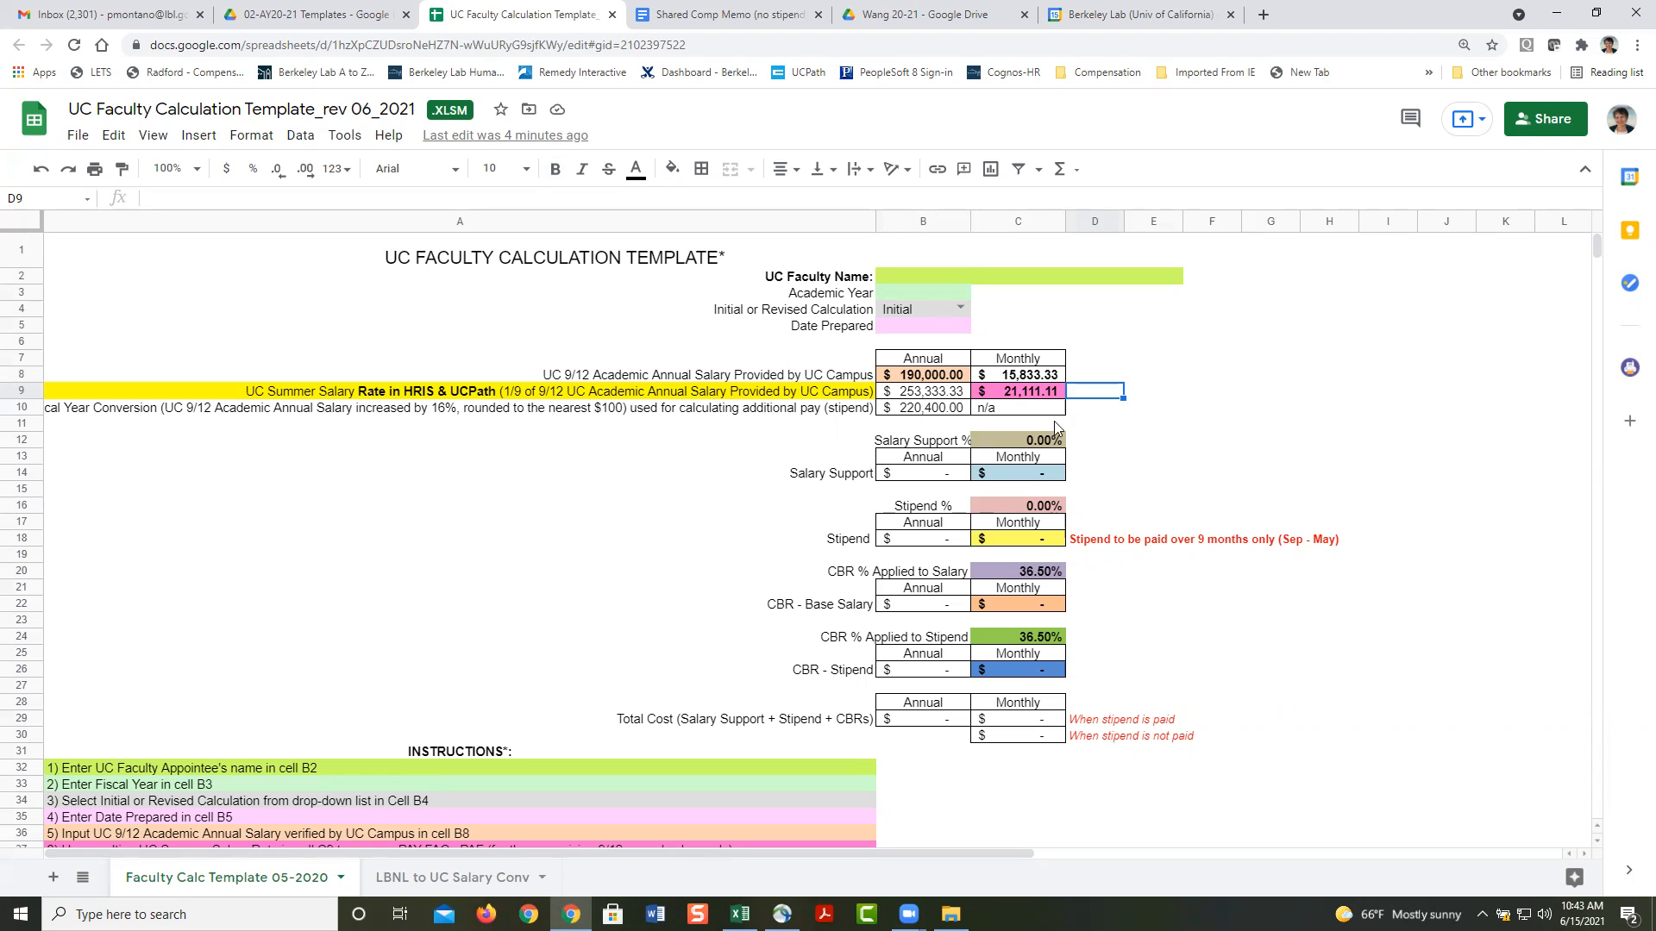
left_click(1019, 399)
left_click(908, 377)
left_click(1080, 394)
Step: Set the Salary Support % in C12 to 50 and the Stipend % in C16 to 10
left_click(1009, 439)
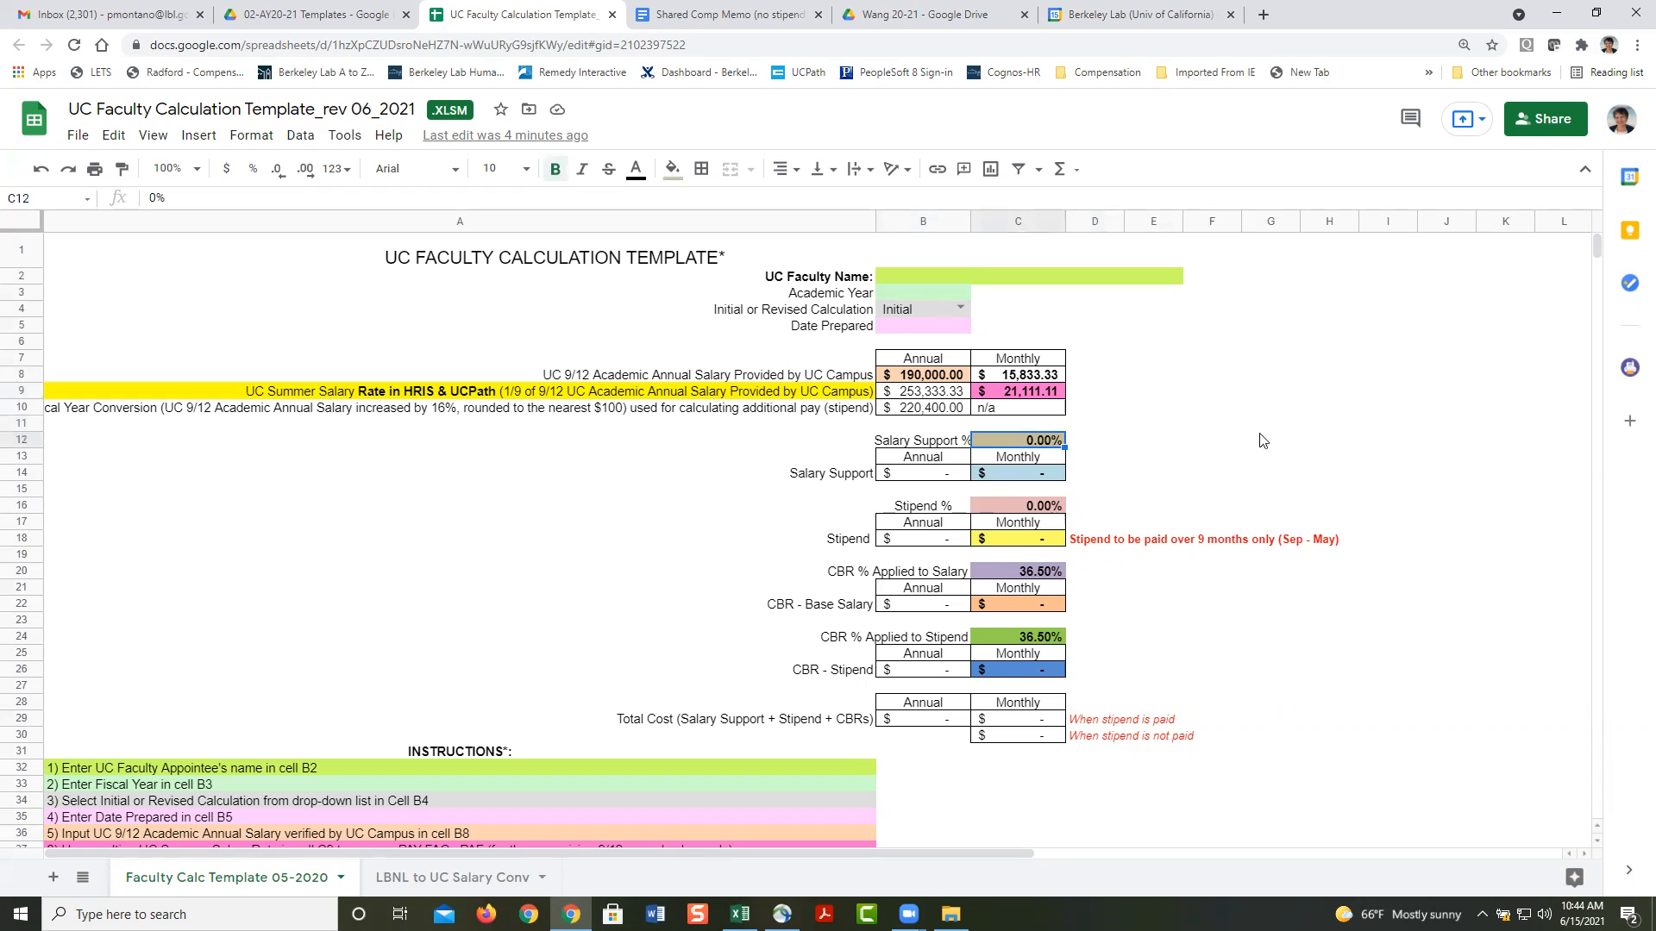
type("50")
key("Return")
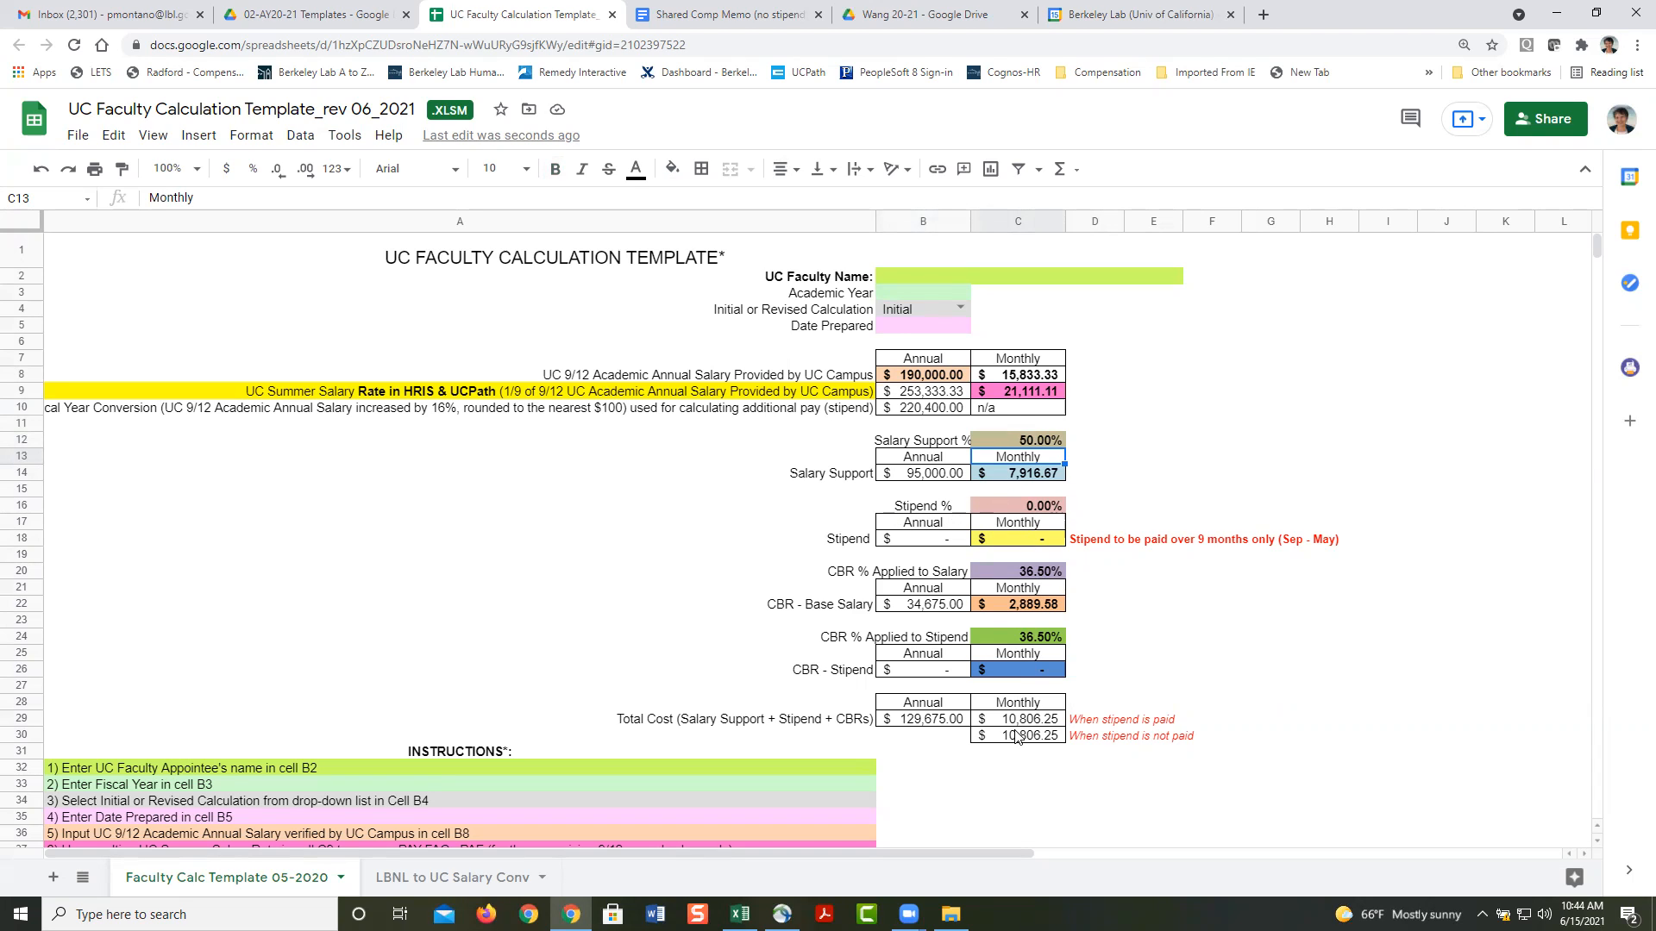
left_click(1022, 510)
type("10")
key("Return")
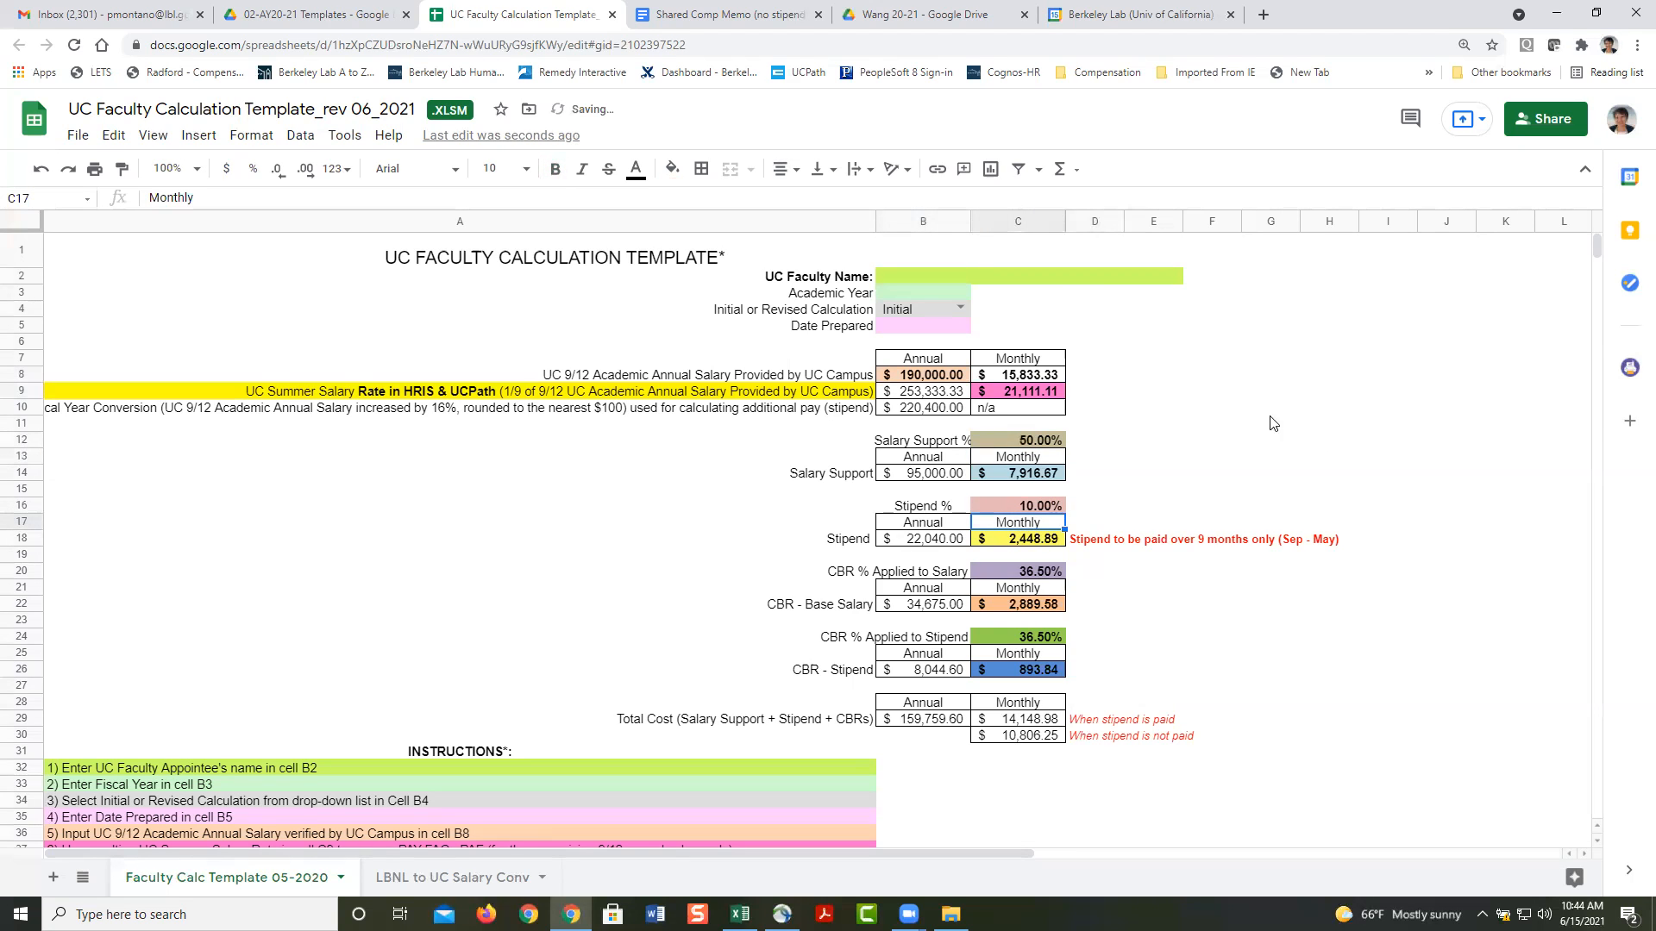
Step: Clear the campus annual salary in B8 and reset both Salary Support % and Stipend % to 0
left_click(904, 379)
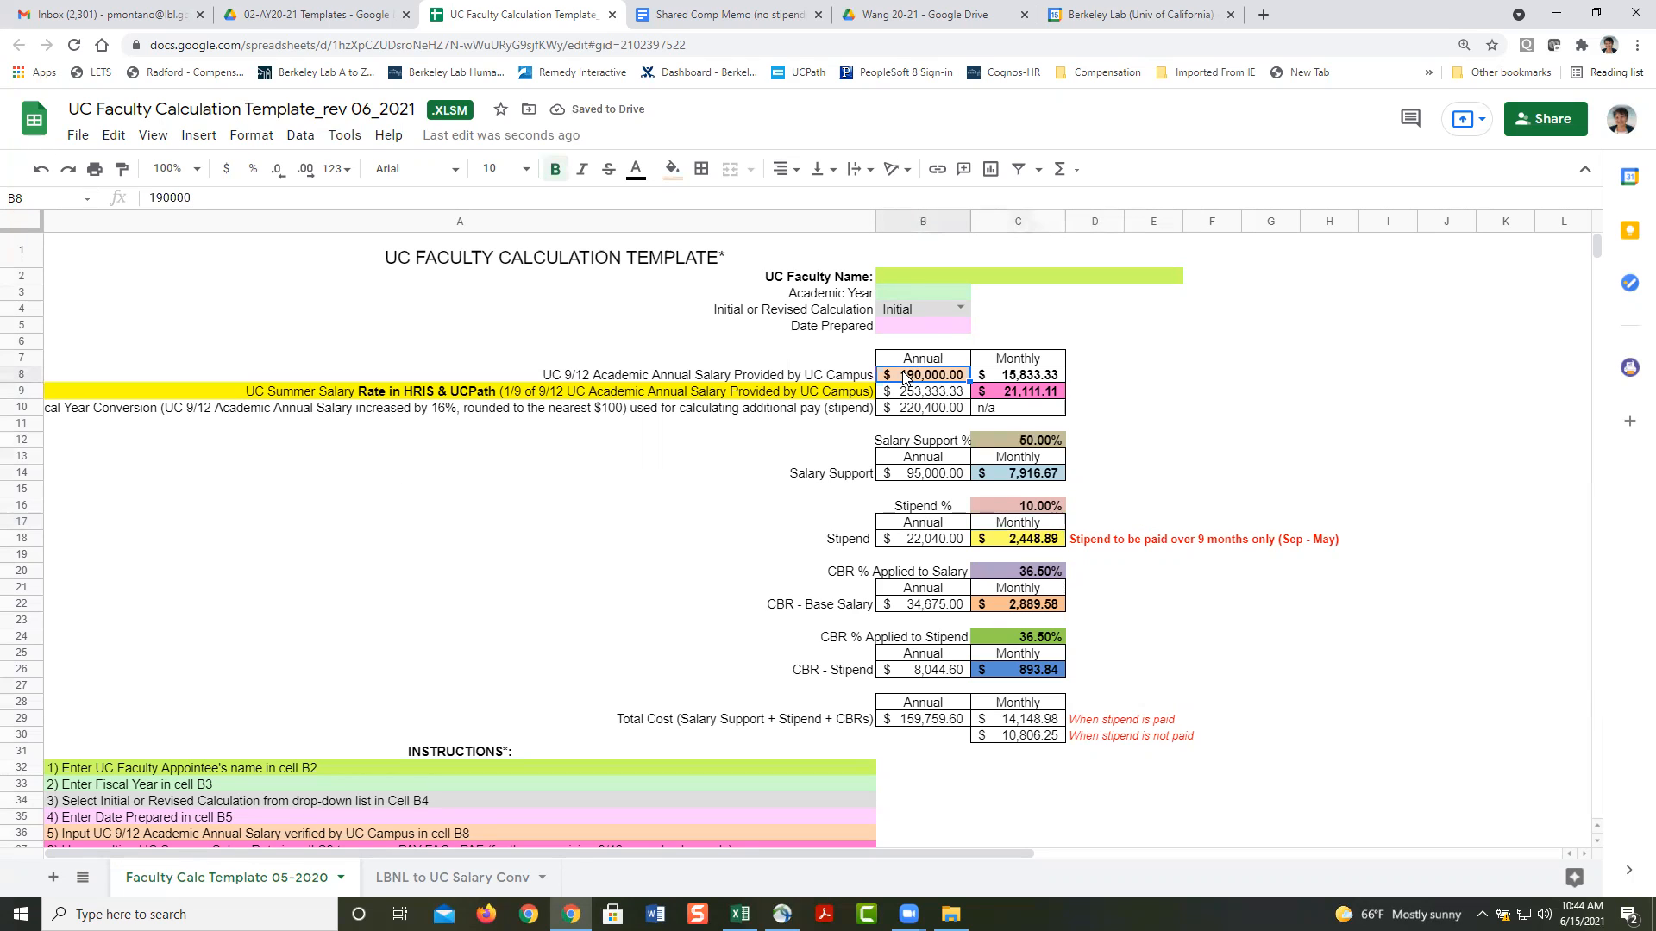
key("Delete")
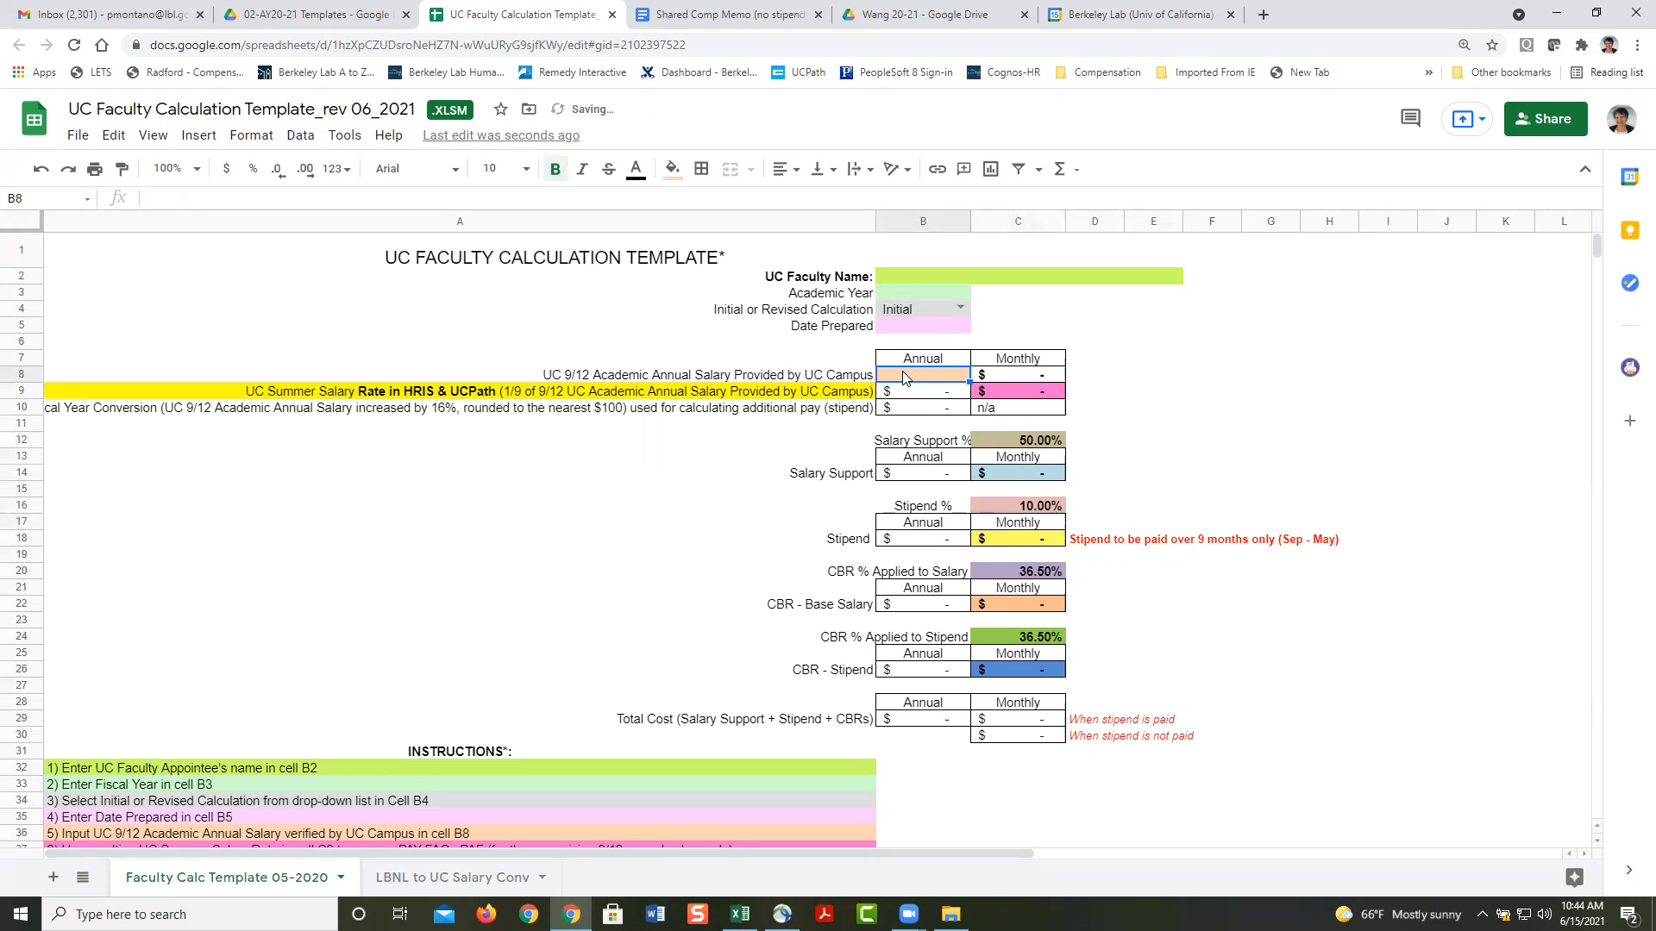
left_click(1052, 437)
type("0")
key("Return")
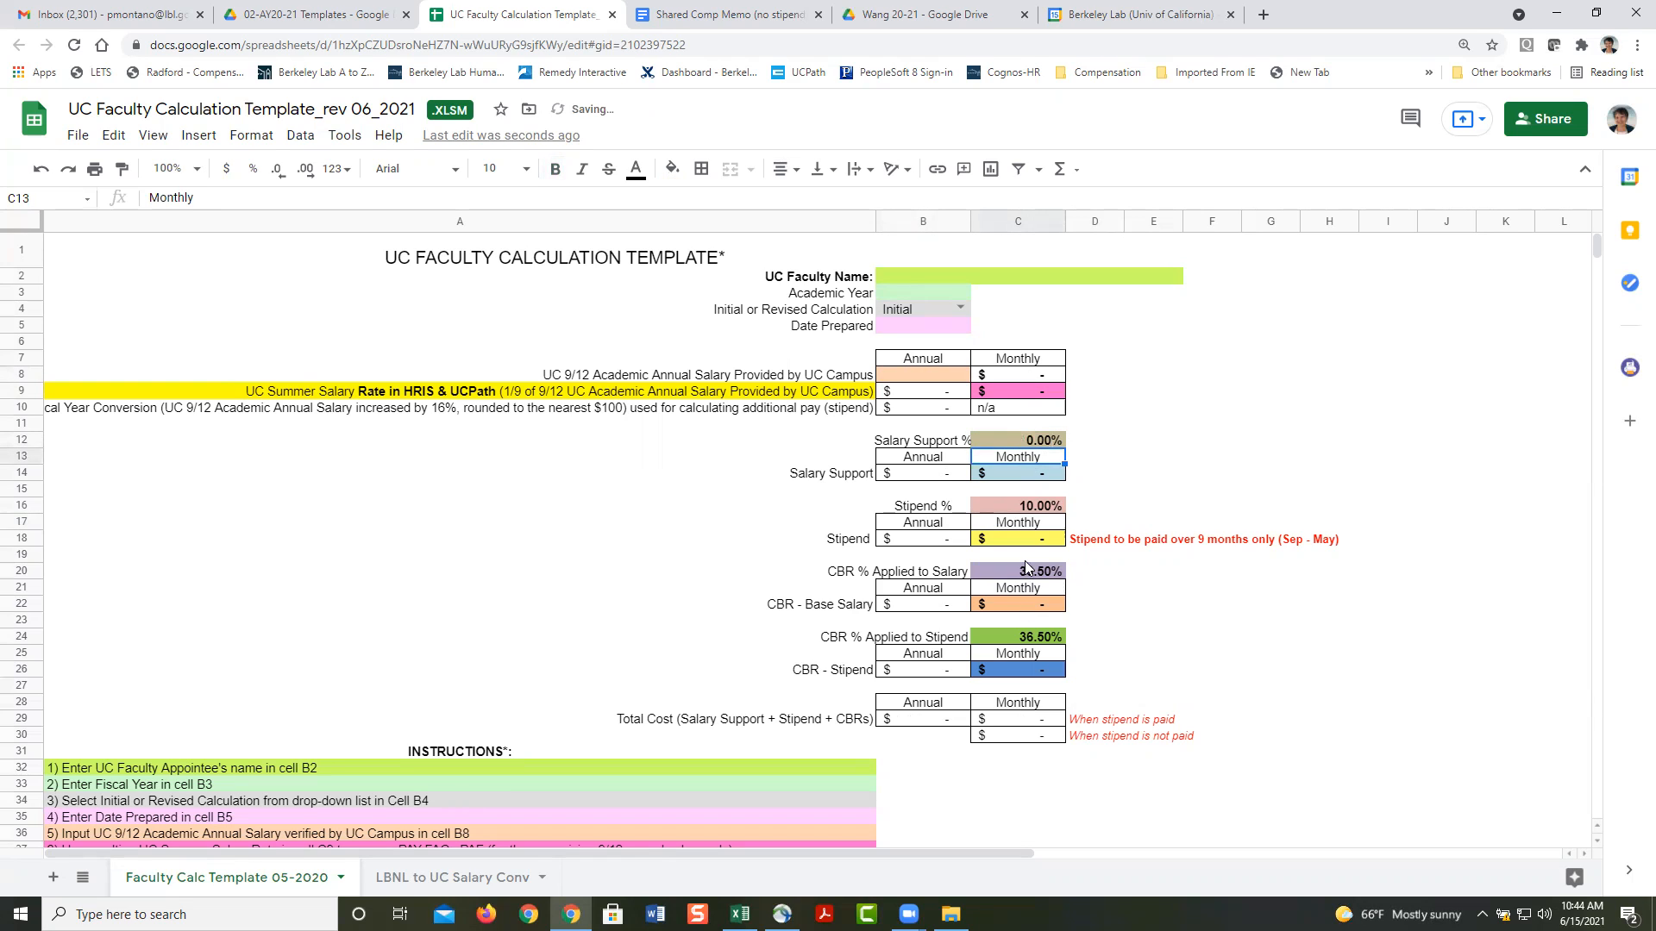
left_click(1040, 508)
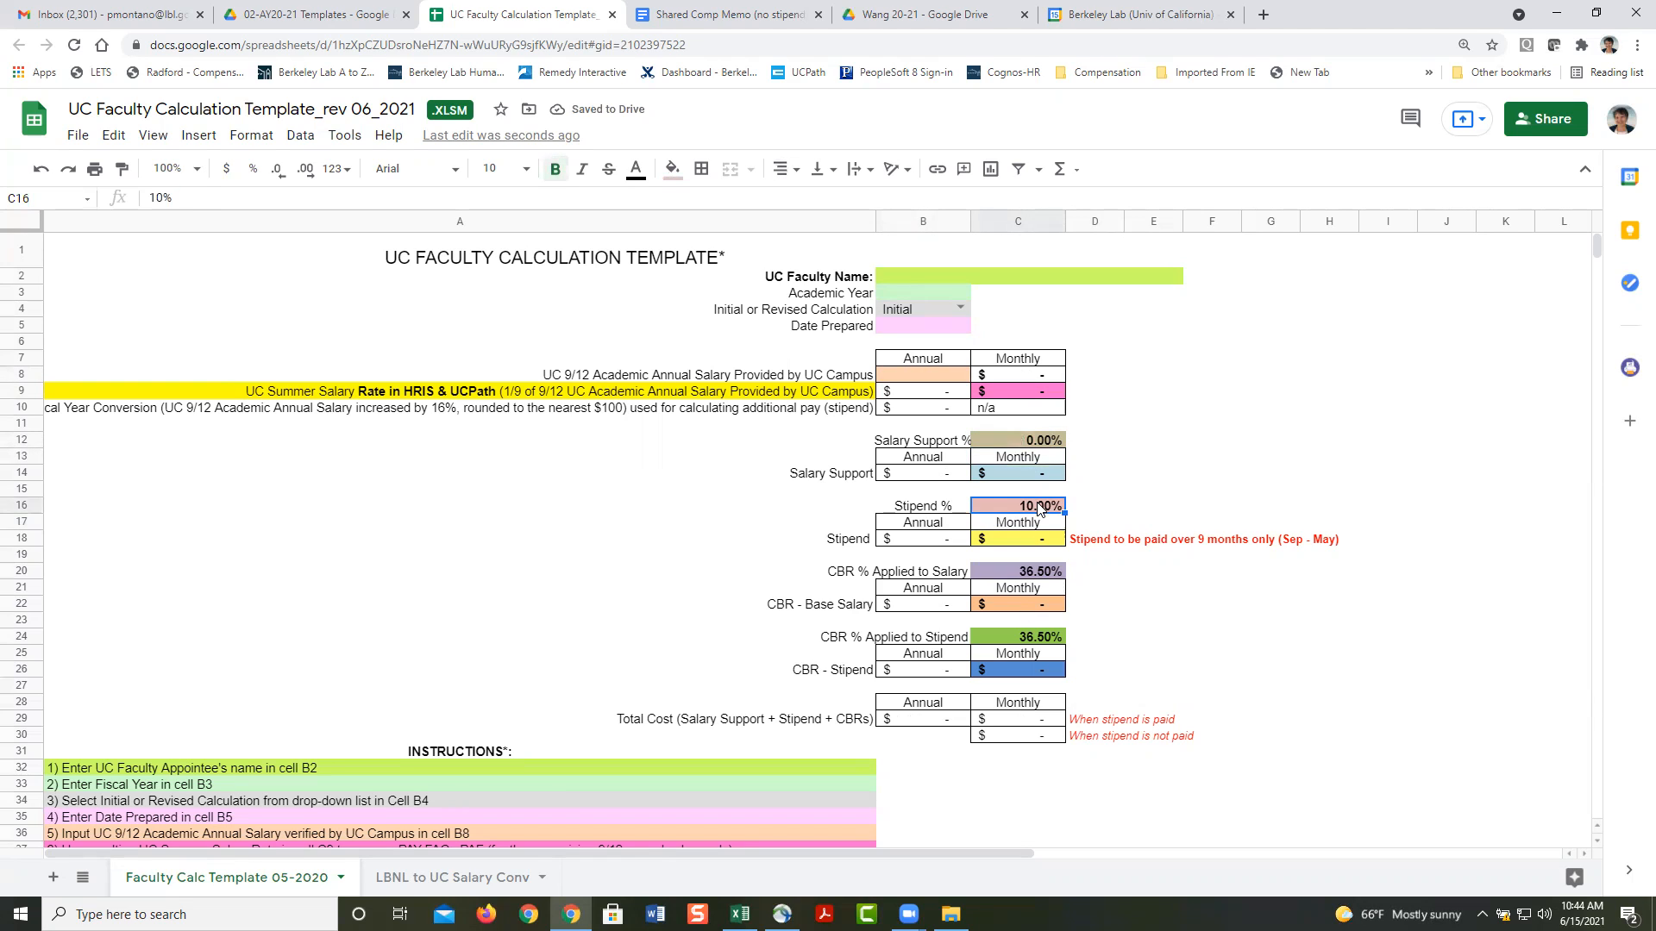
type("0")
key("Return")
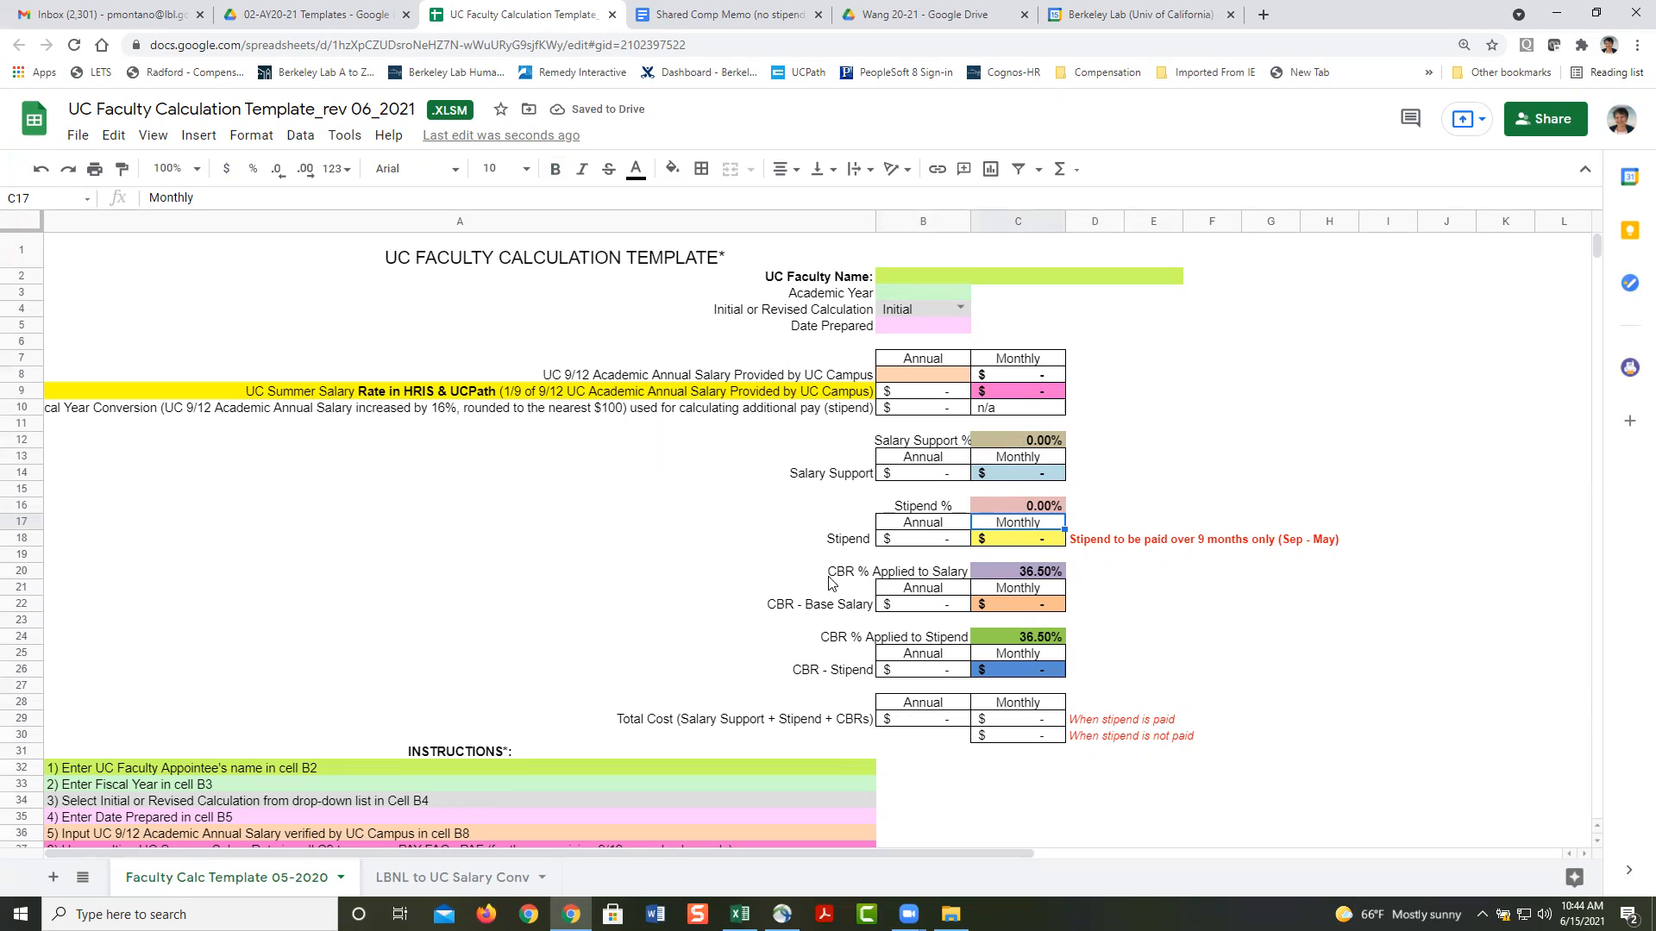
Step: Close the UC Faculty Calculation Template spreadsheet and the Shared Comp Memo document
left_click(1083, 576)
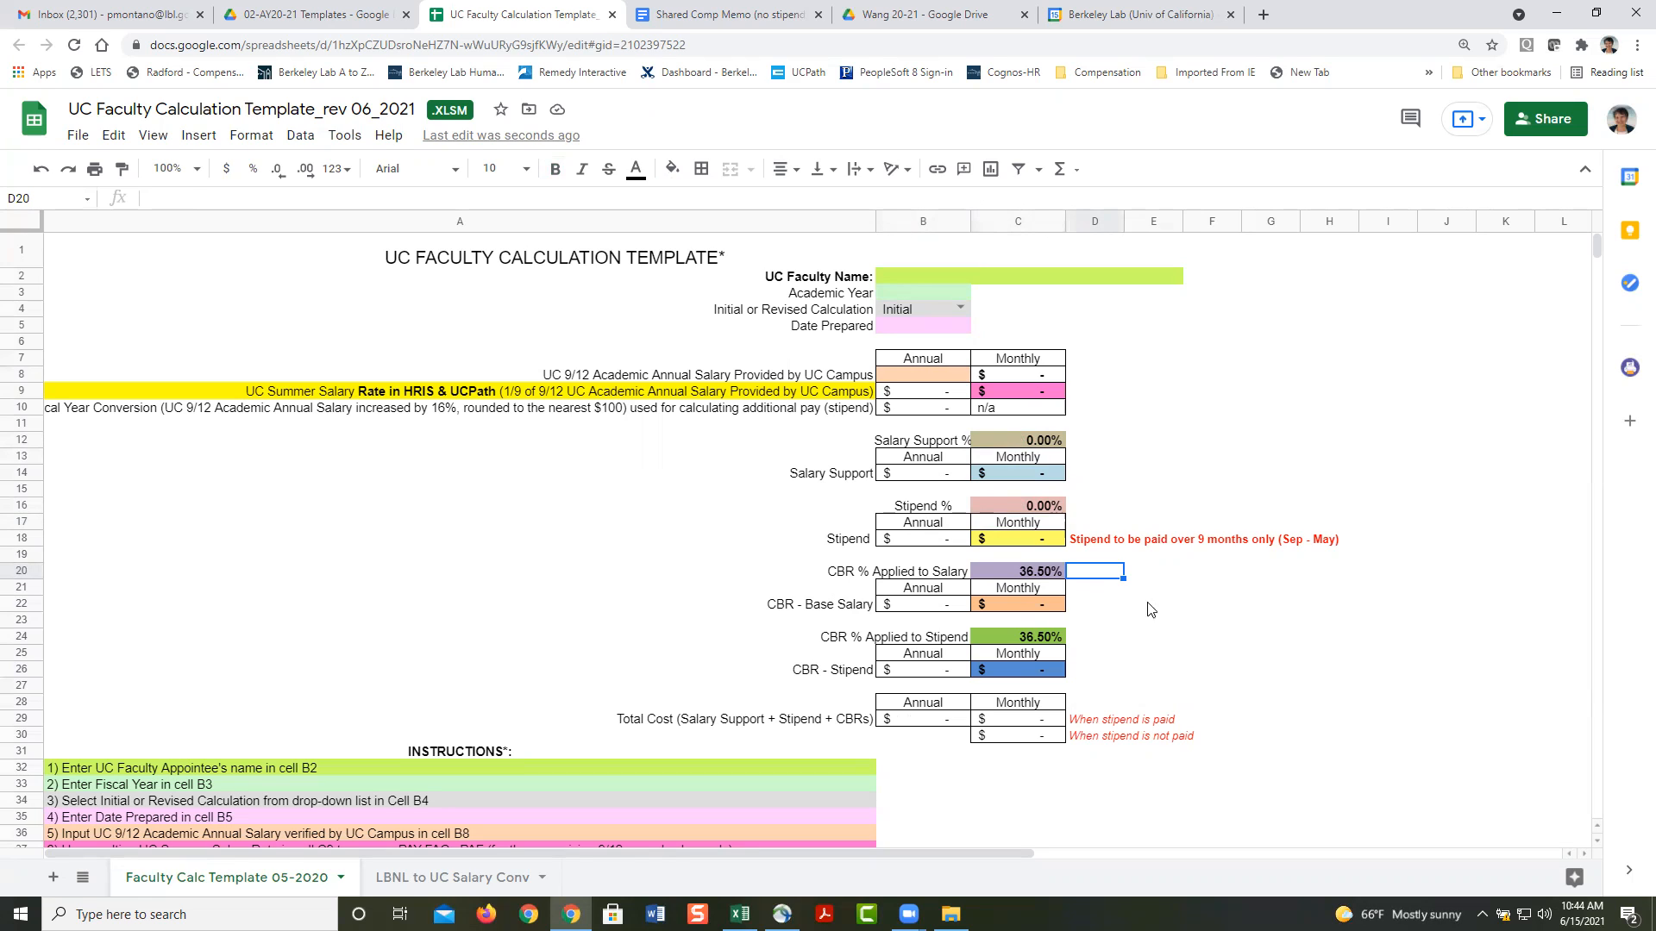
left_click(319, 15)
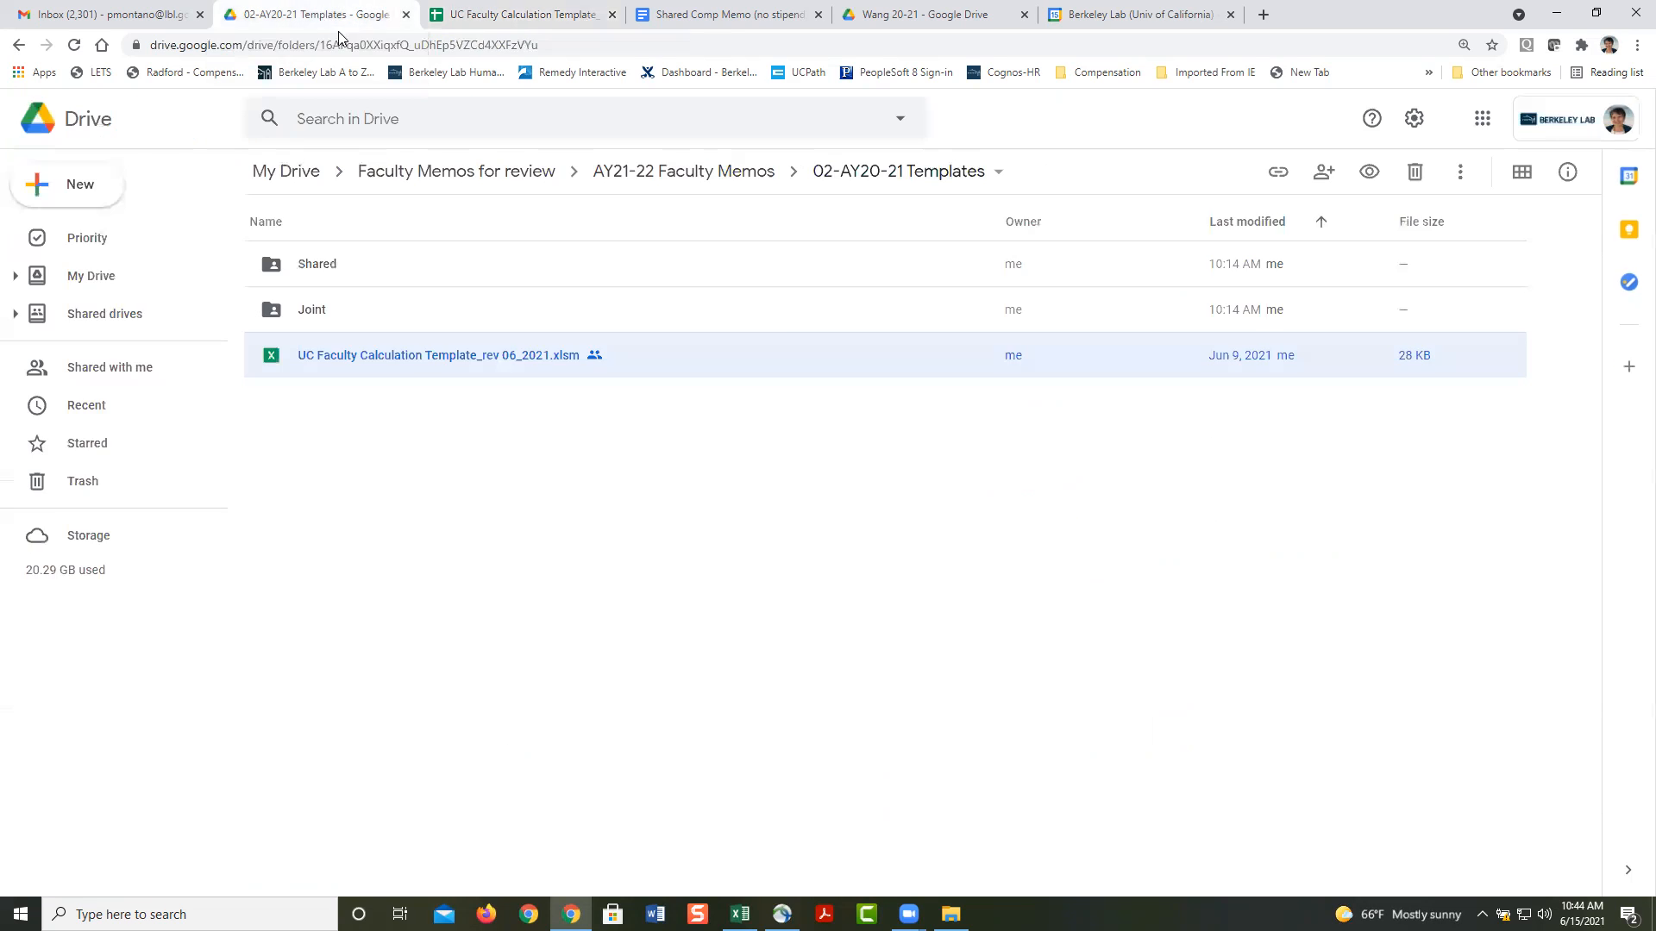
left_click(577, 18)
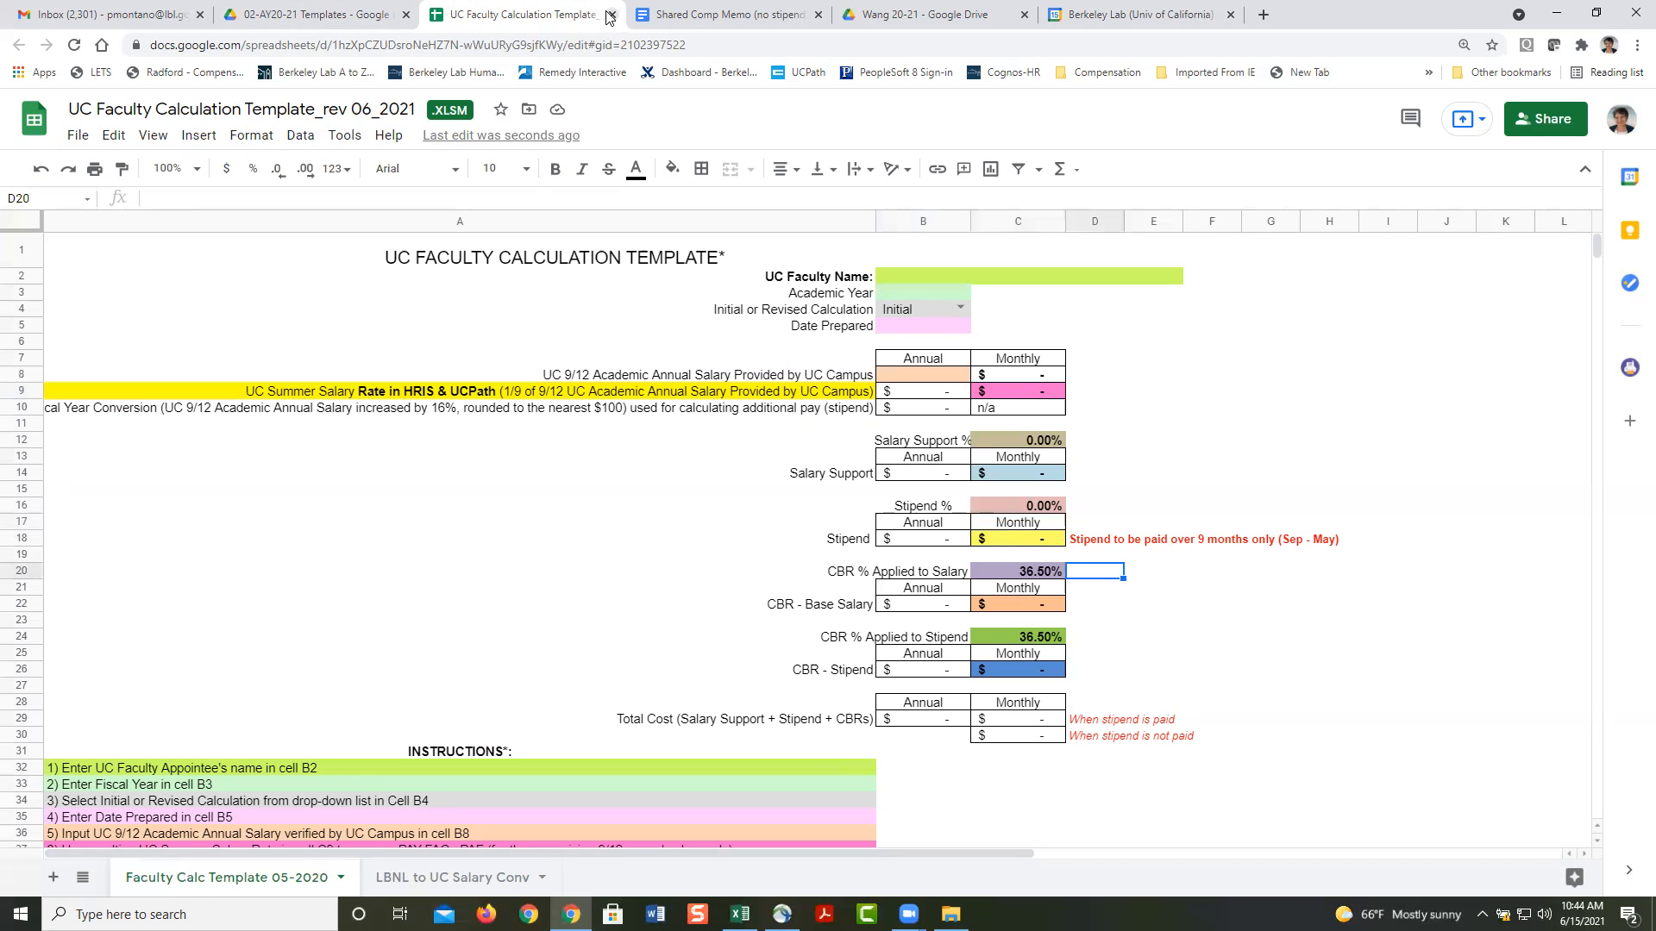
left_click(611, 16)
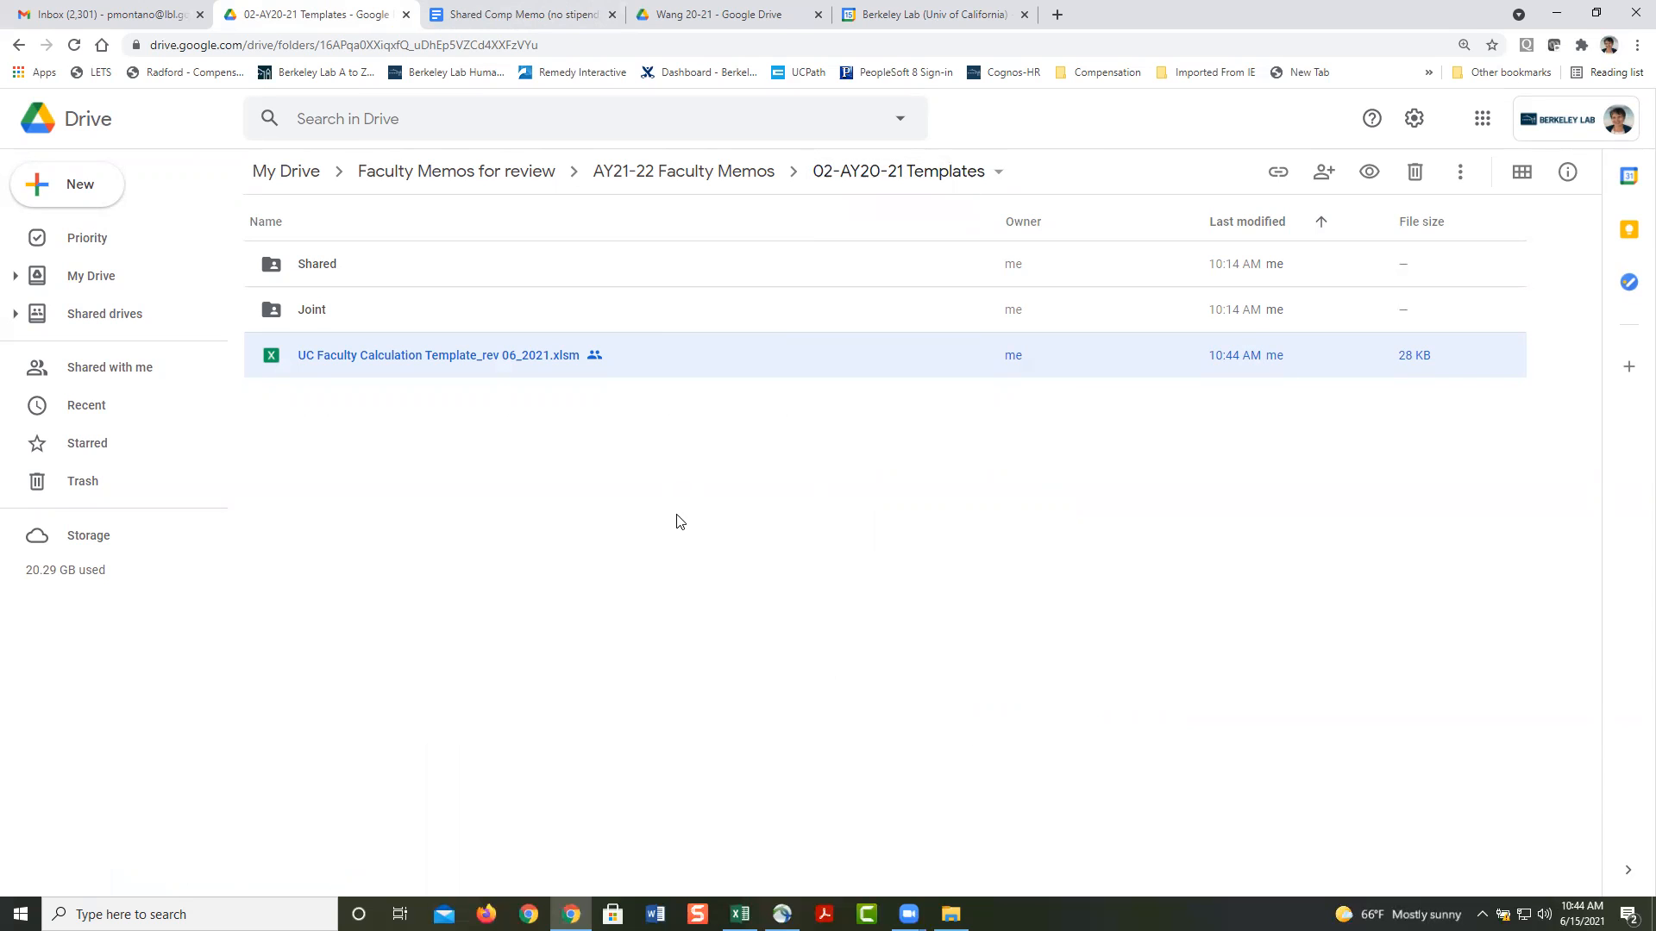
left_click(498, 14)
left_click(612, 16)
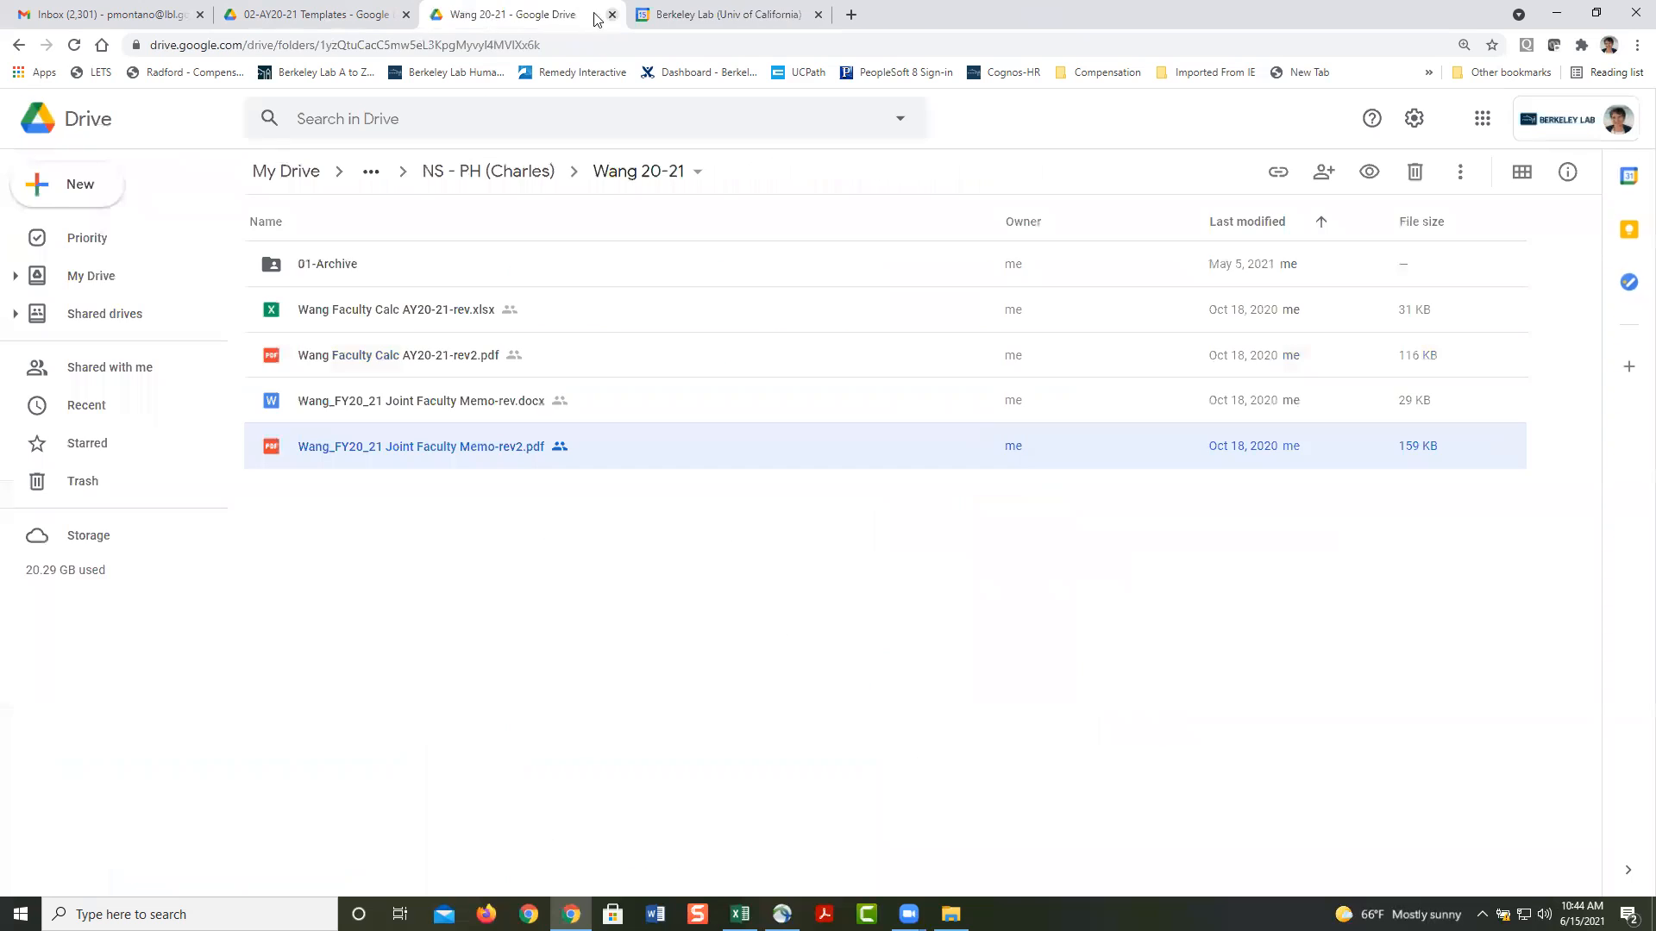
Step: Go up from the 02-AY20-21 Templates folder to the AY21-22 Faculty Memos folder in Drive
left_click(330, 15)
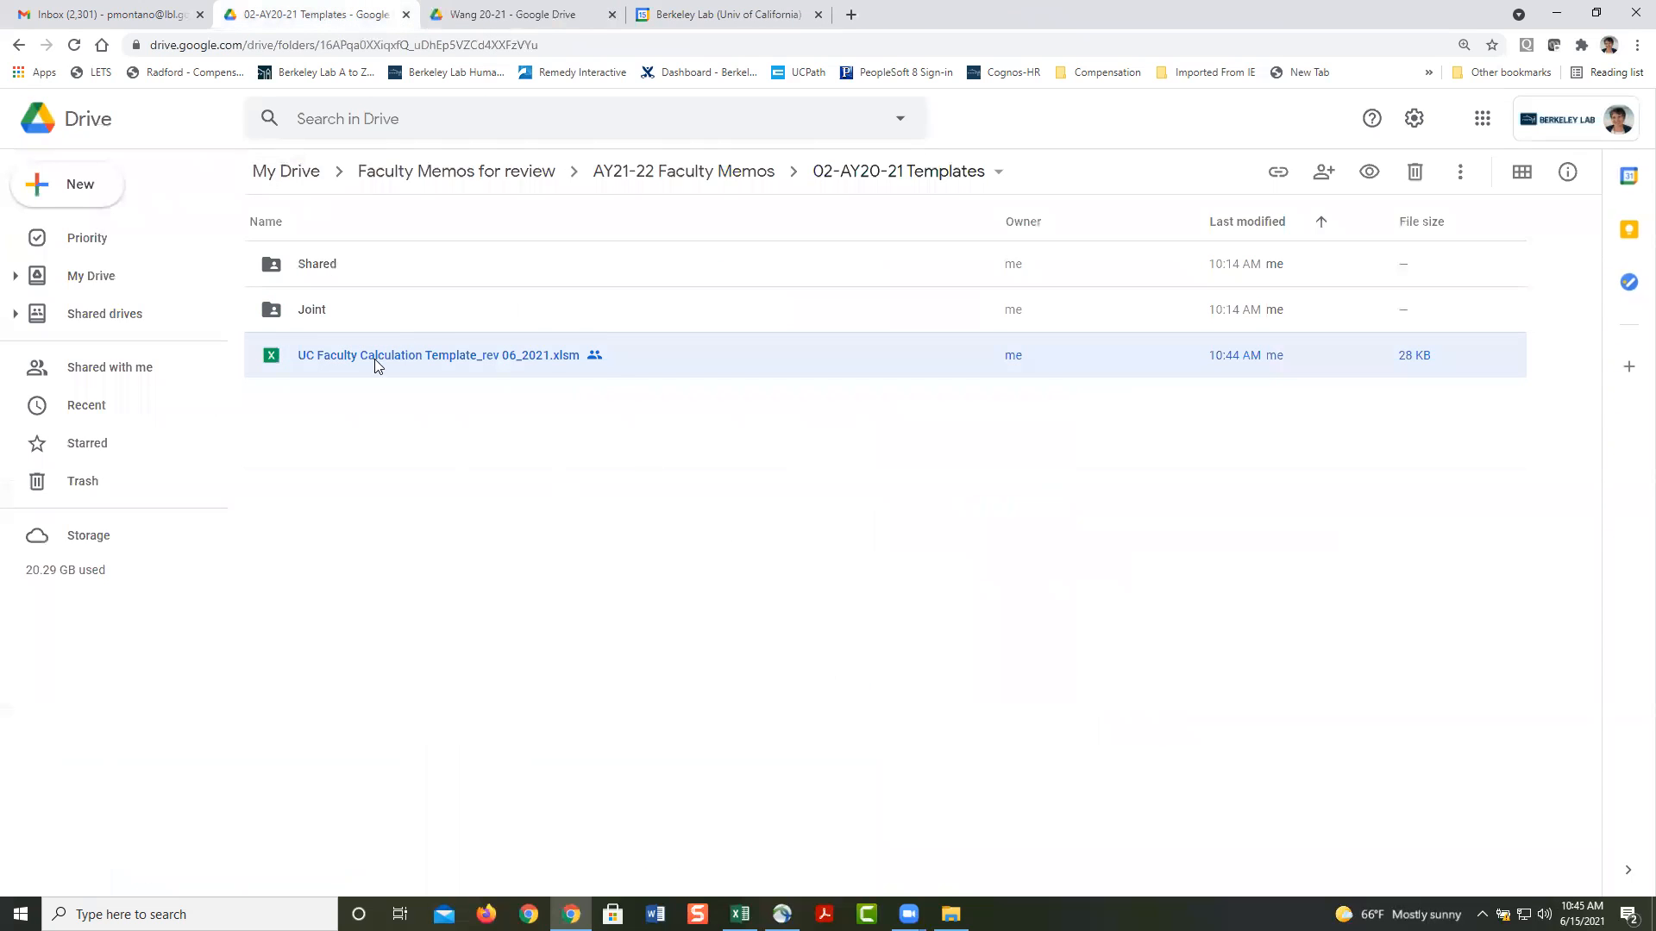
left_click(763, 173)
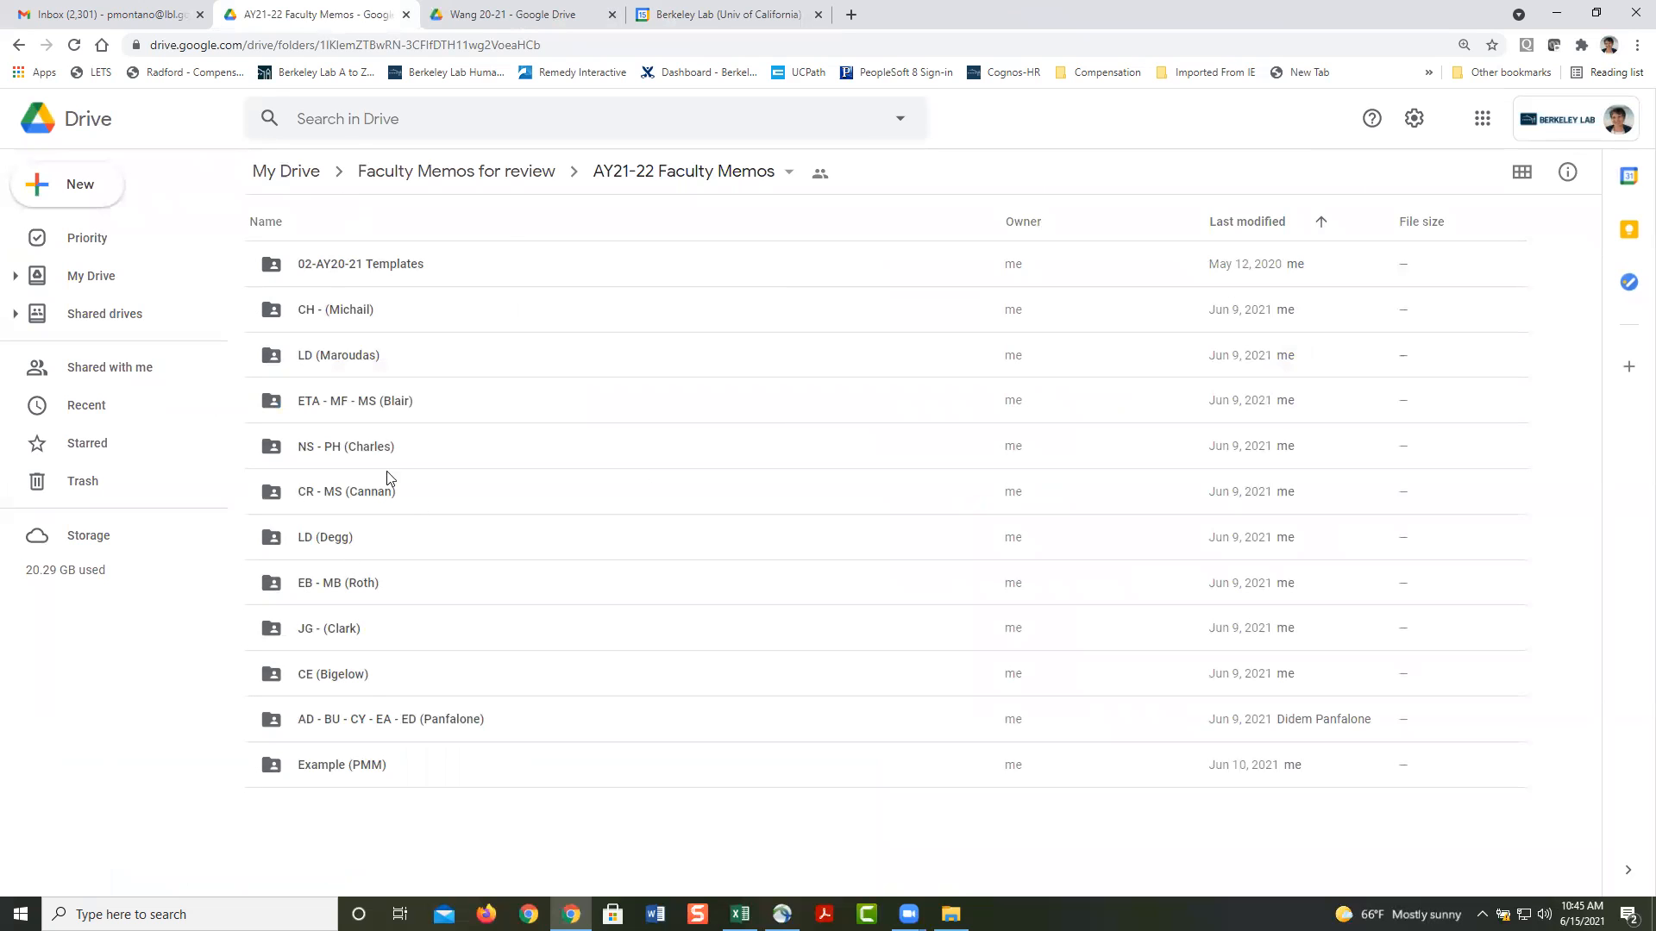
Step: View the FY20_21 Joint Faculty Memo-rev2 PDF in the faculty member's 20-21 folder, and close the preview
left_click(515, 17)
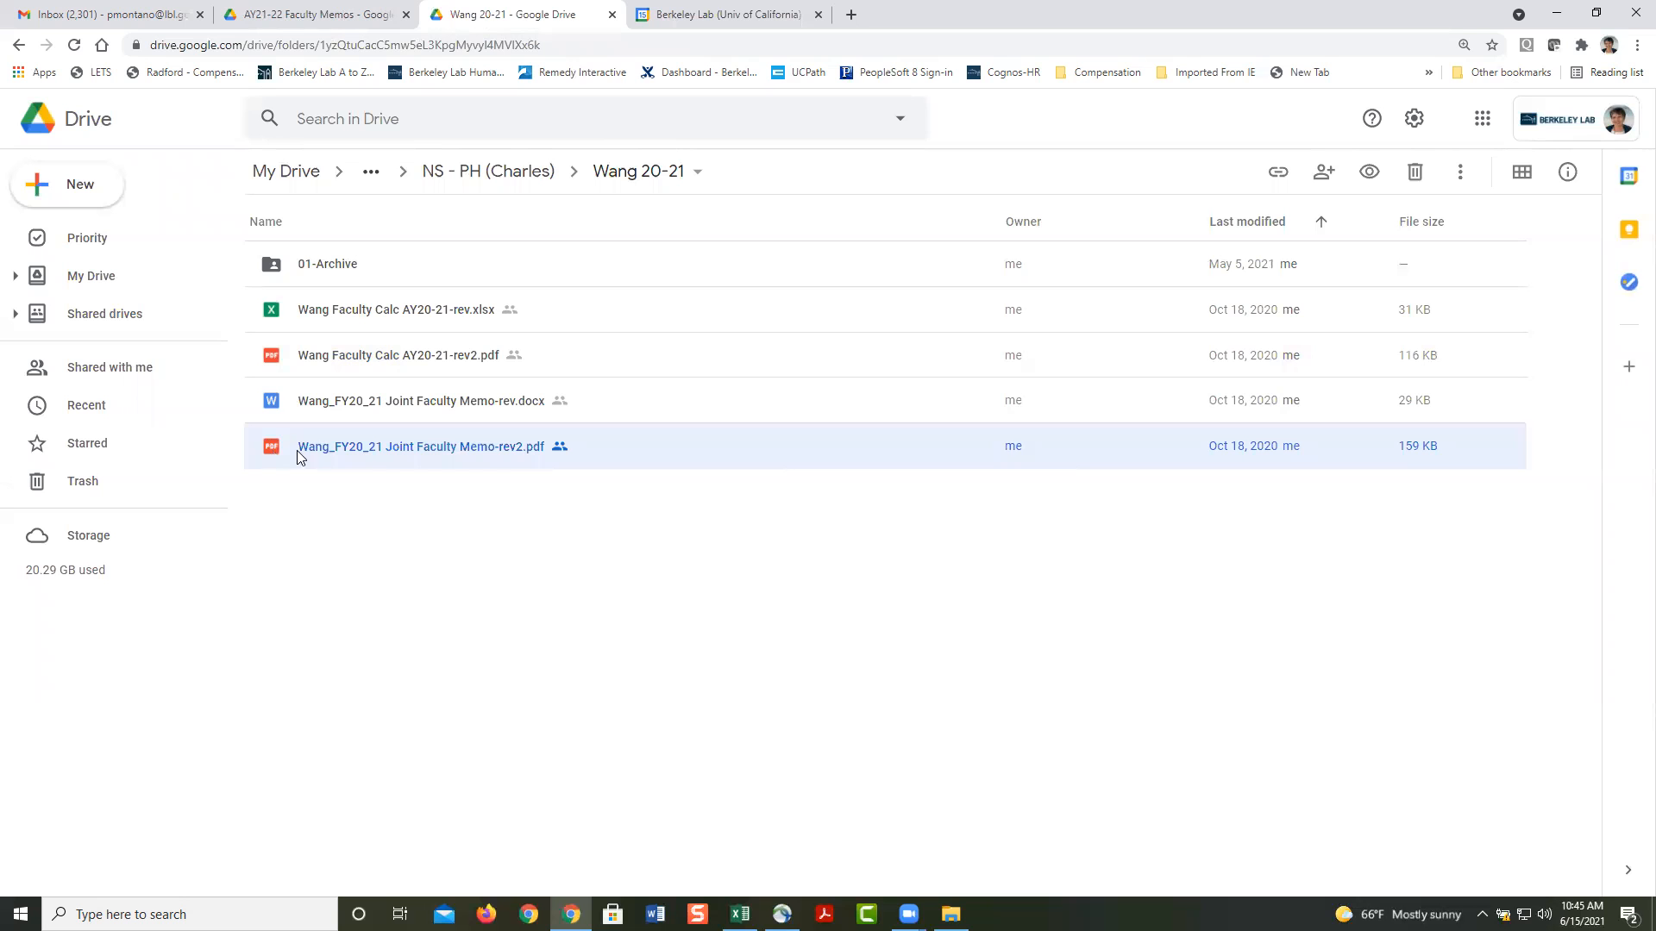
double_click(456, 450)
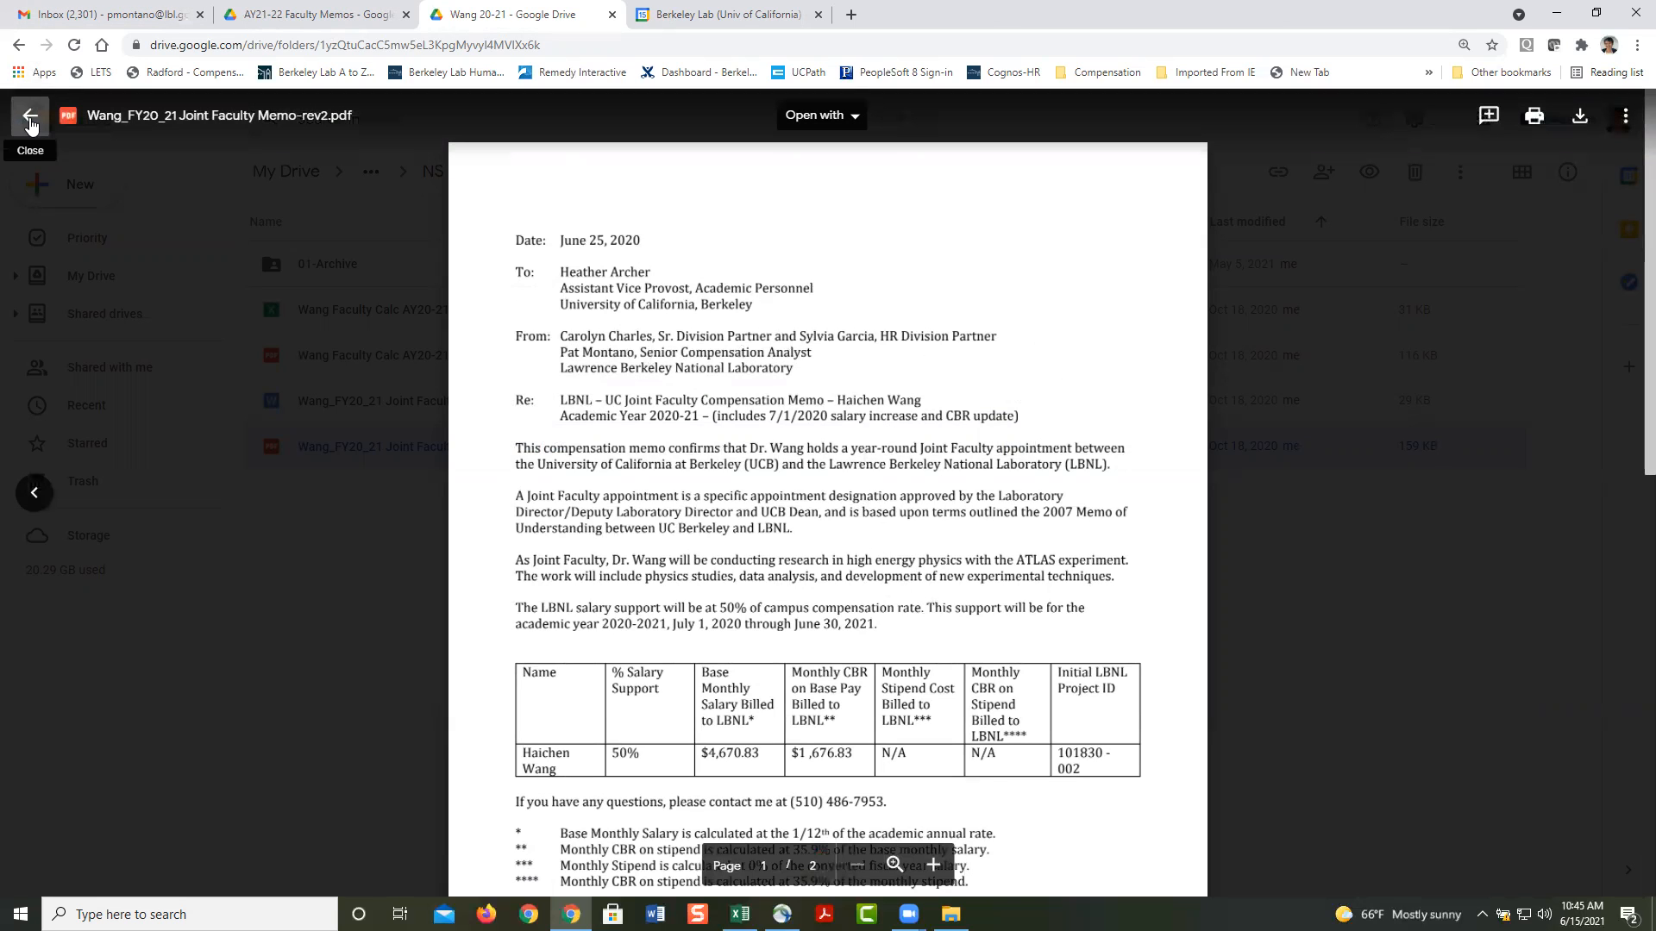
left_click(30, 121)
Step: Point out the editable memo and calculation files, and view the Faculty Calc AY20-21-rev2 PDF
left_click(469, 407)
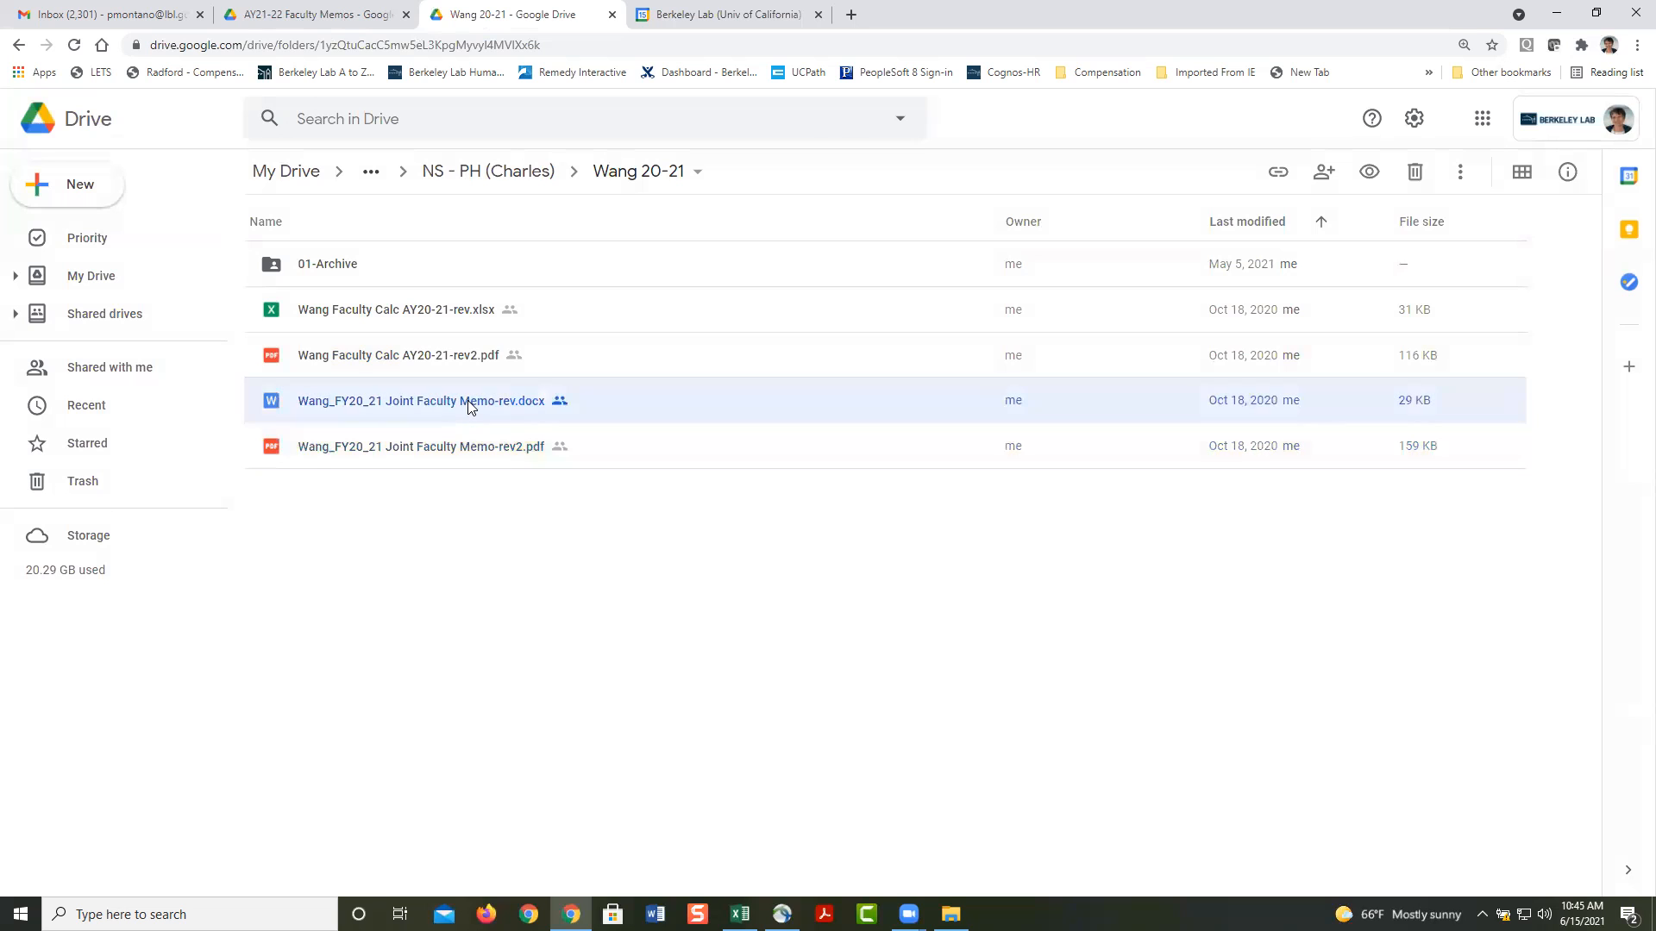
left_click(409, 317)
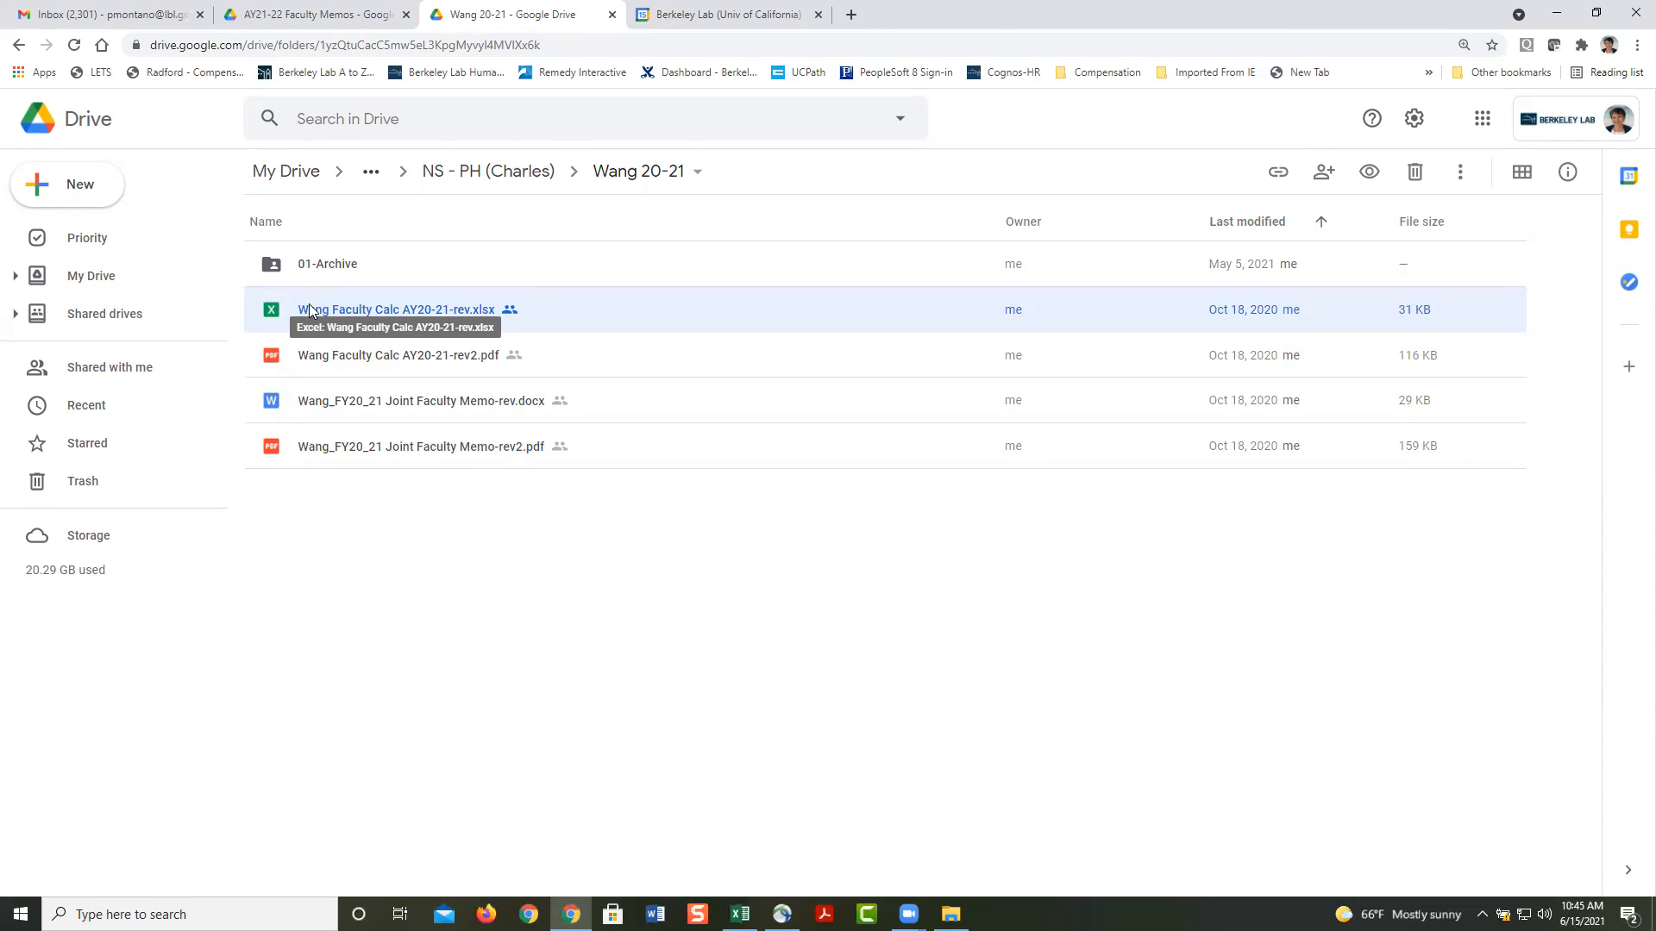
left_click(390, 402)
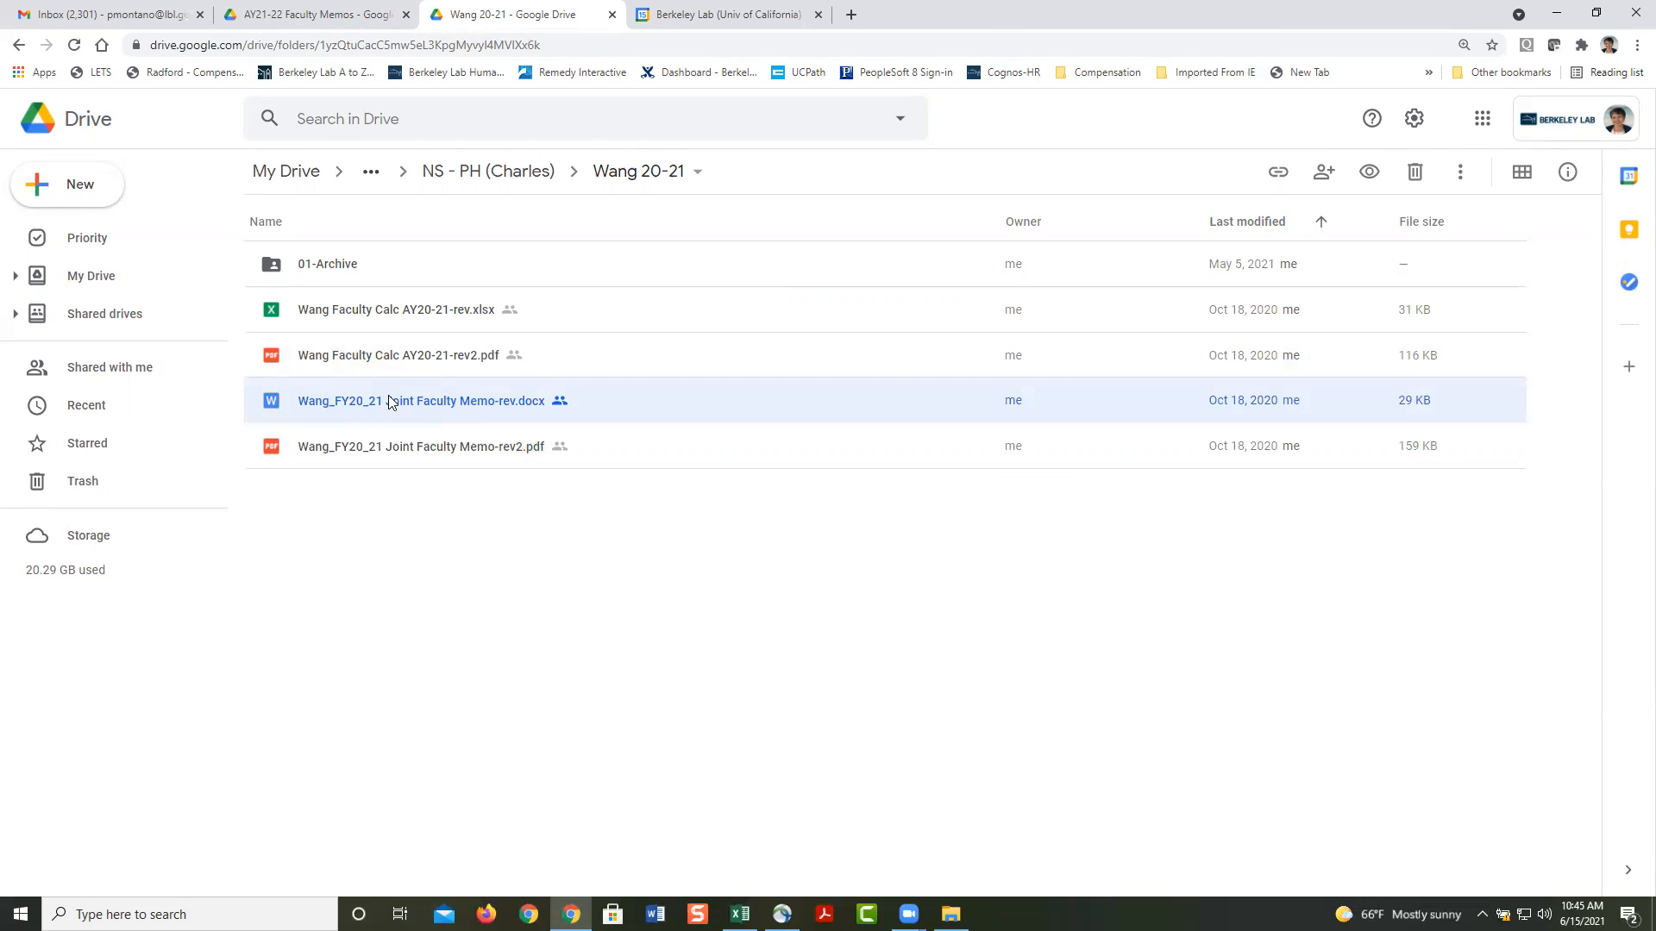
left_click(409, 358)
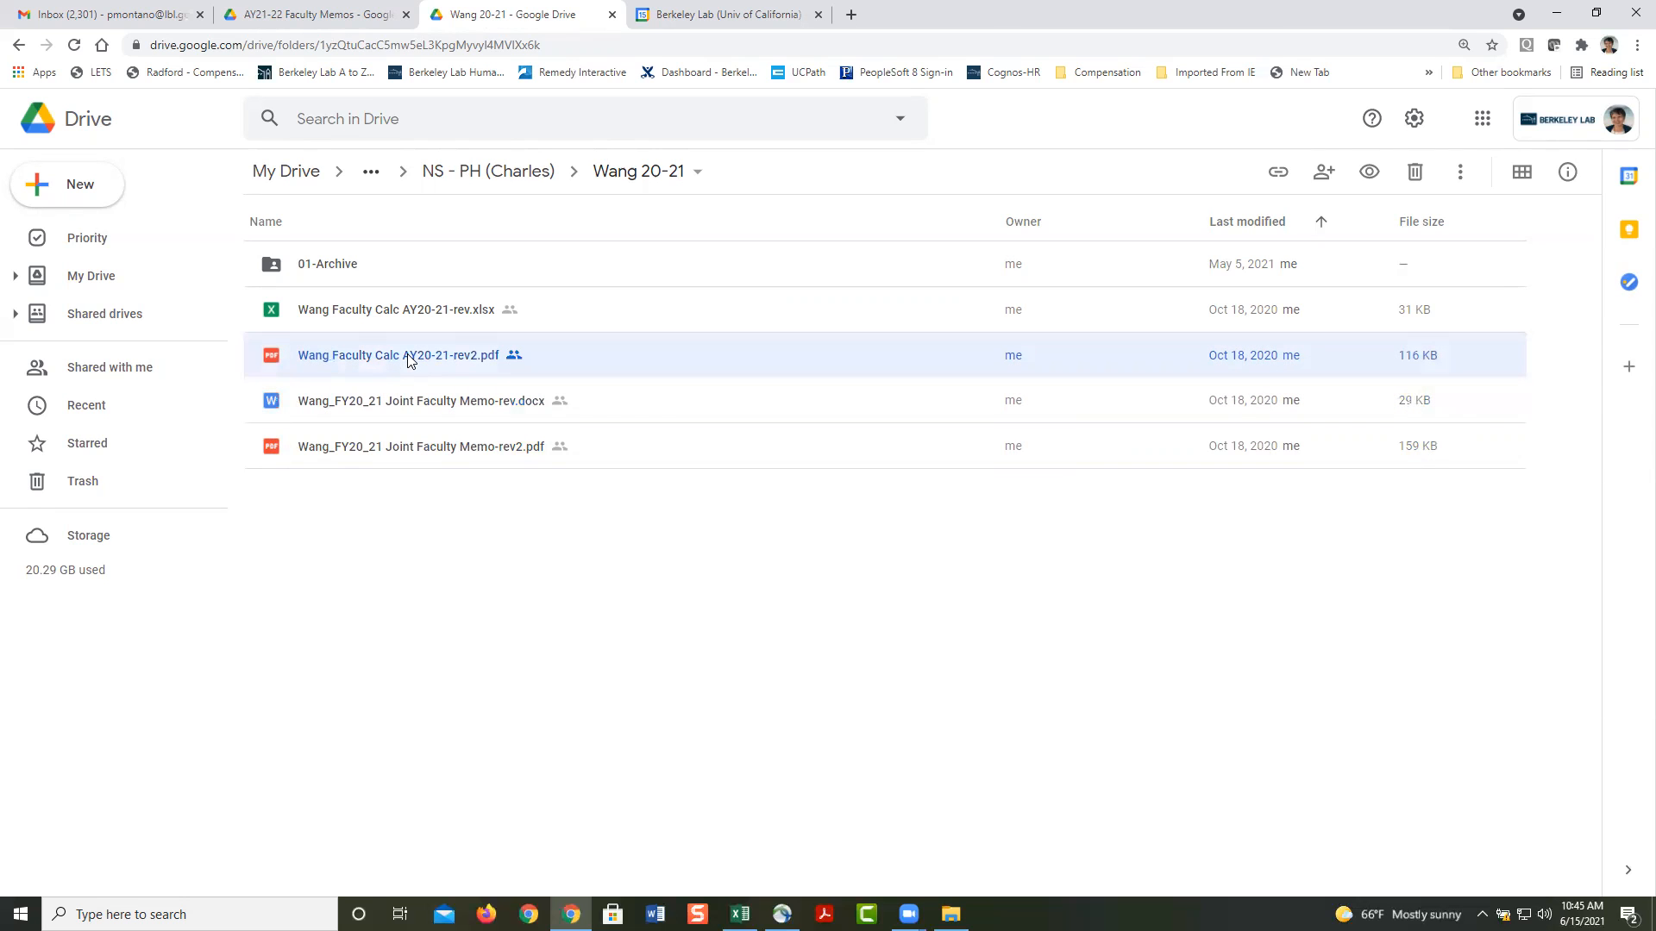
double_click(369, 356)
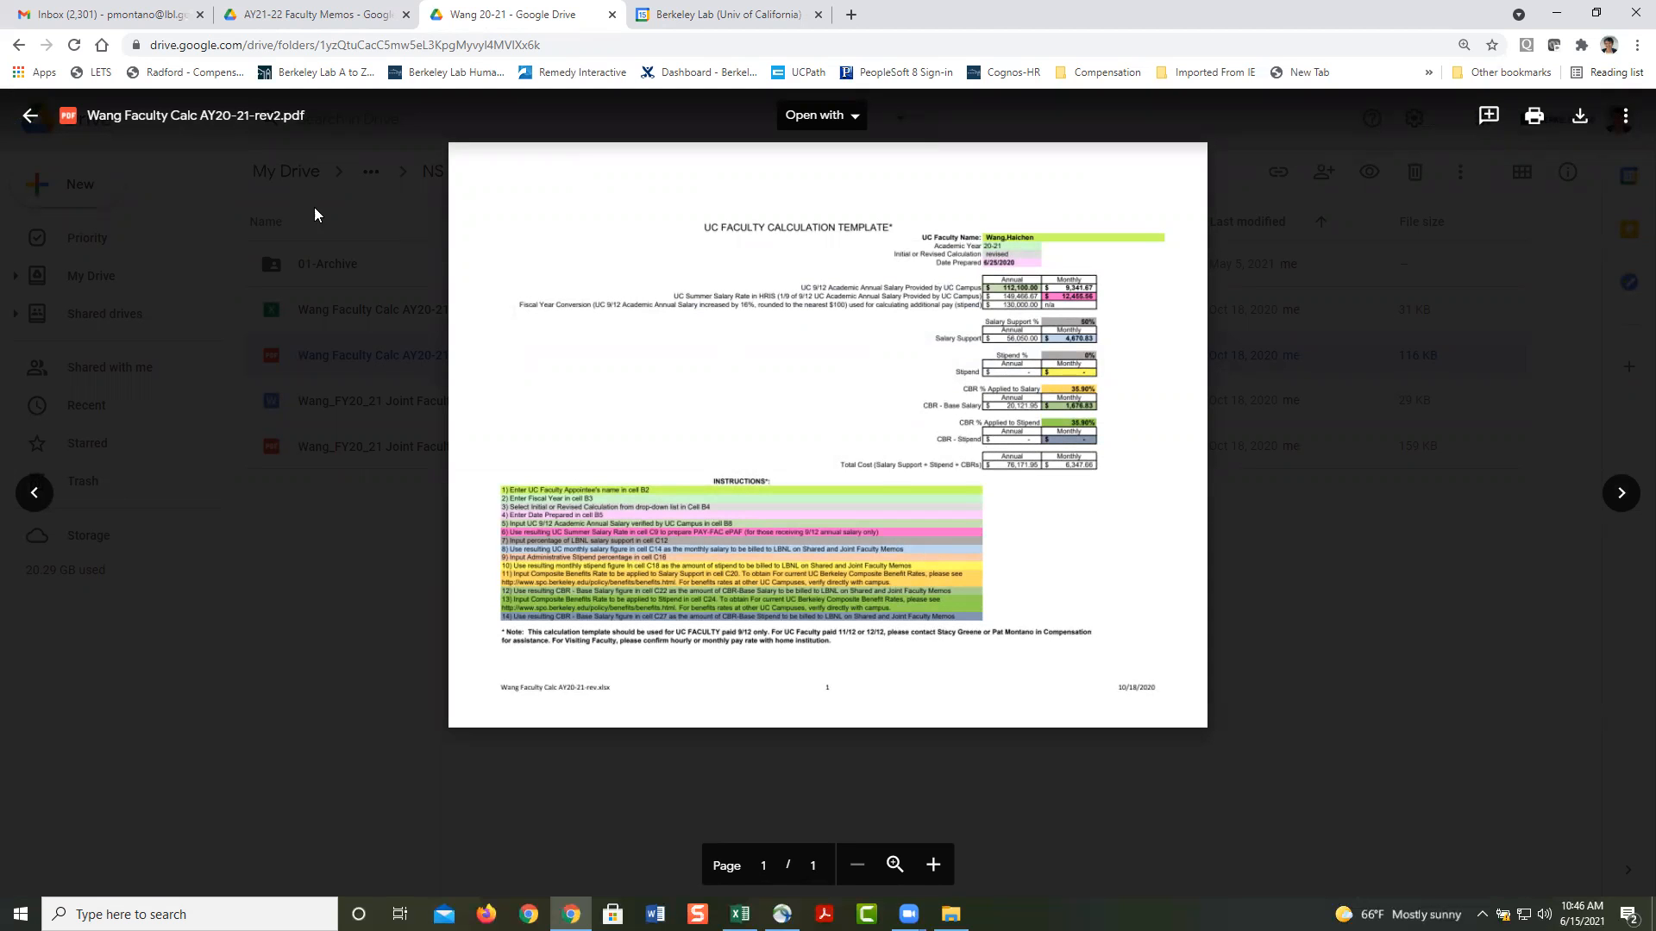
left_click(30, 116)
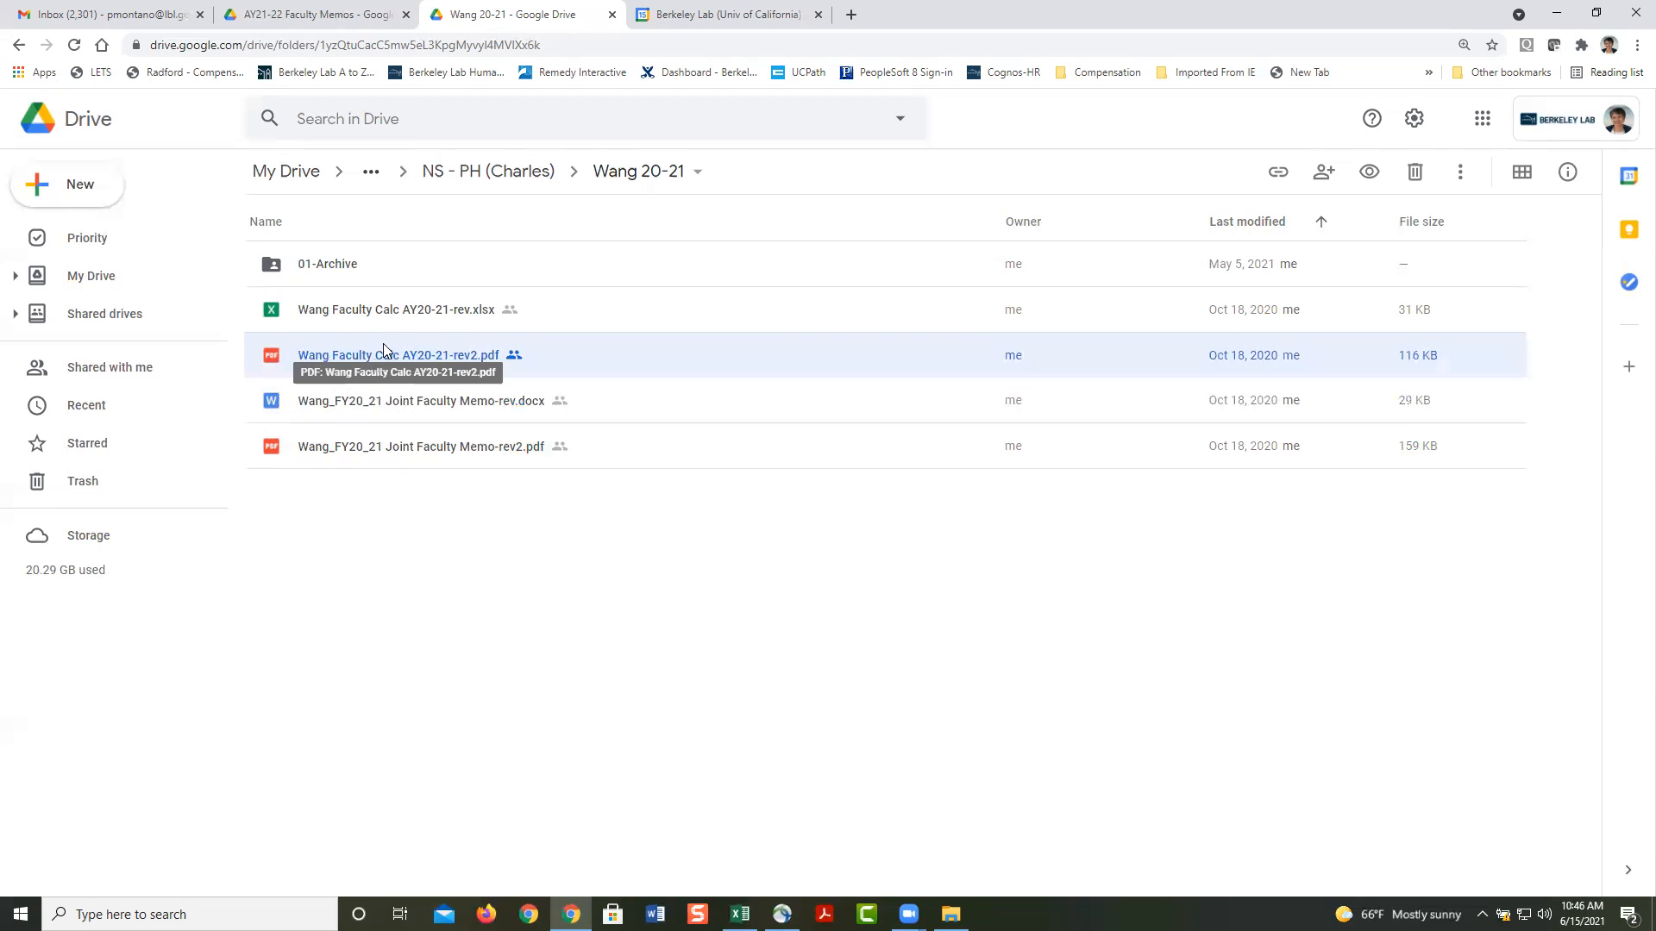
Step: Examine both pages of the Joint Faculty Memo-rev2 PDF, including the attached calculation spreadsheet, and close the preview
left_click(395, 446)
double_click(405, 448)
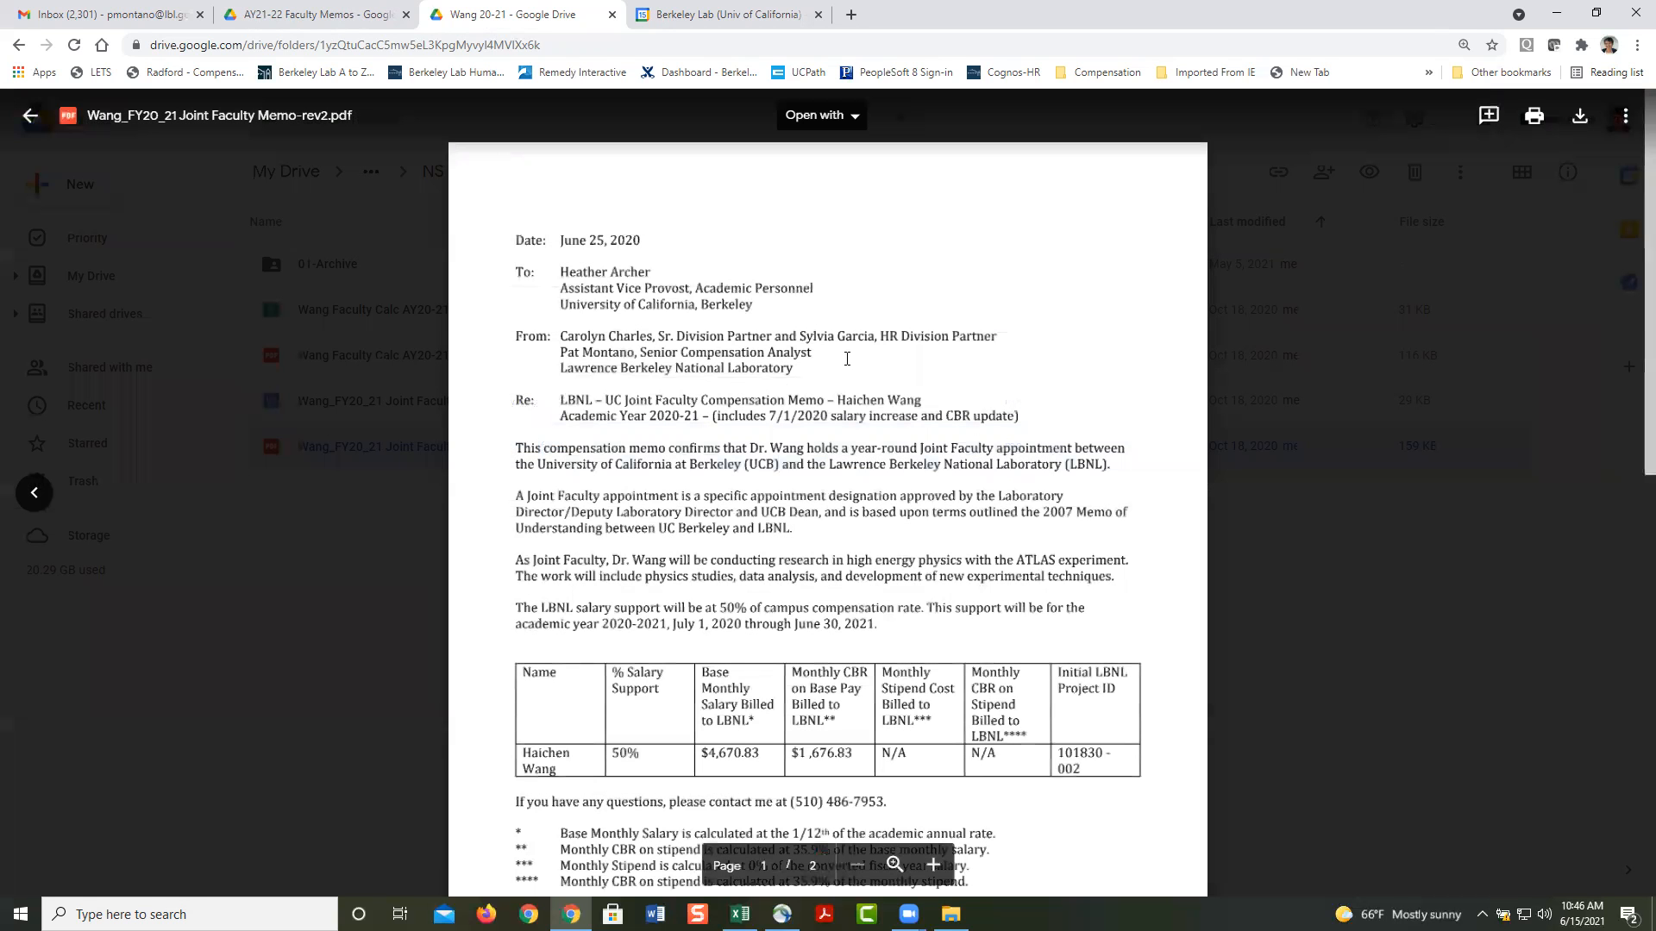
scroll(1632, 246, "down", 2)
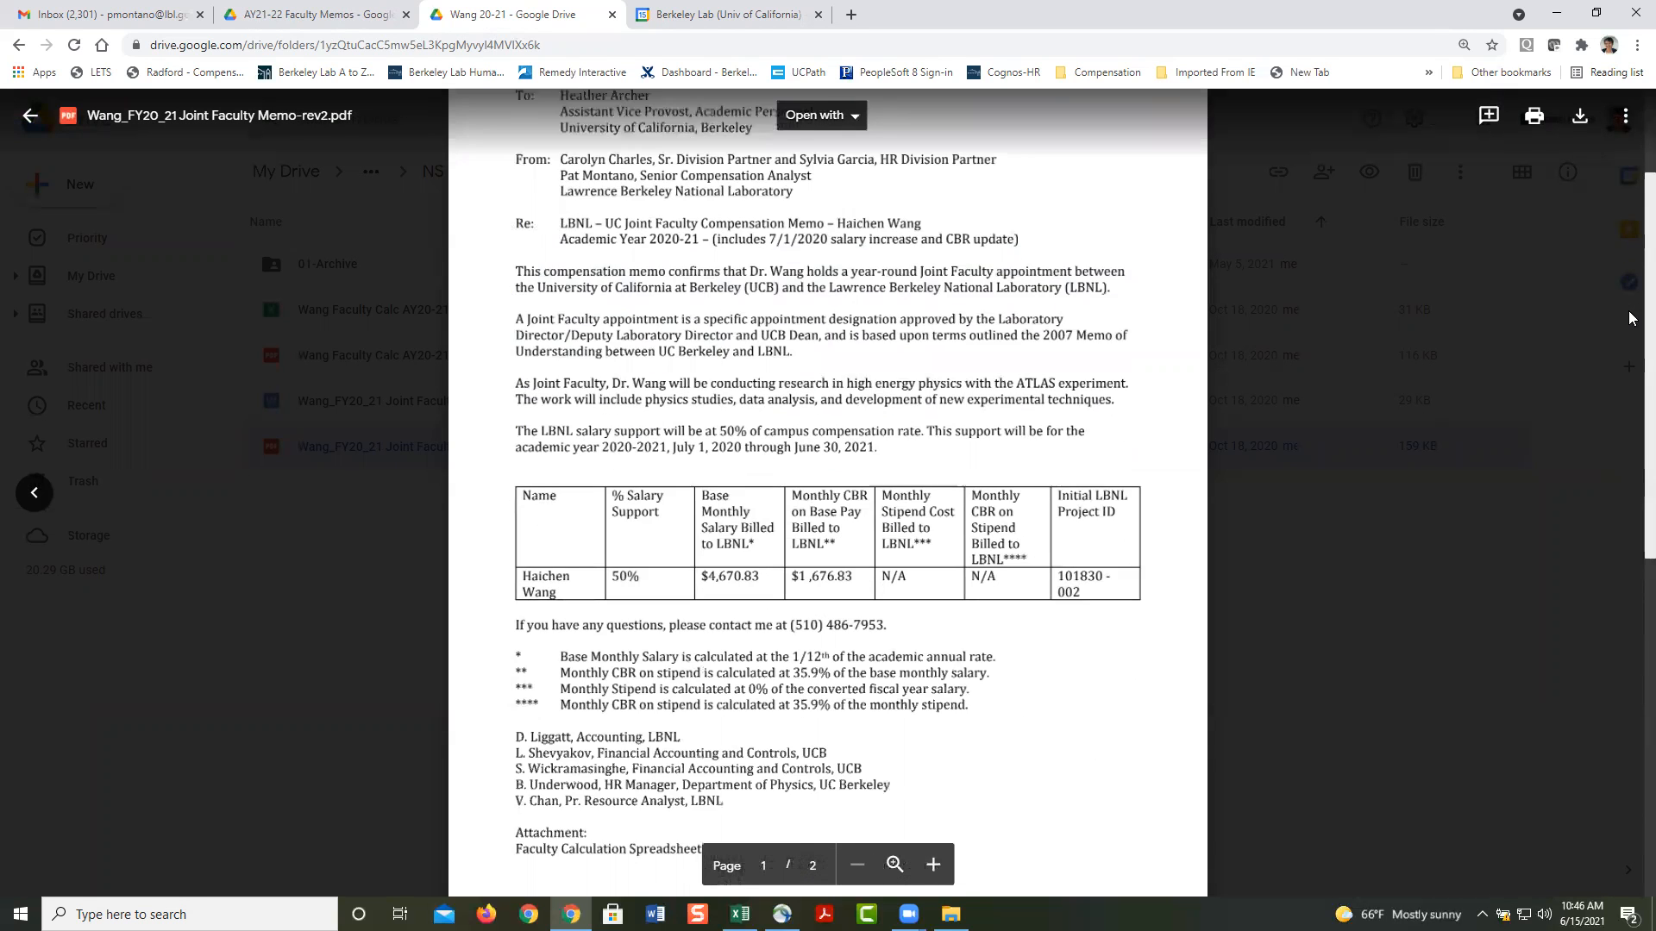
scroll(1633, 543, "down", 7)
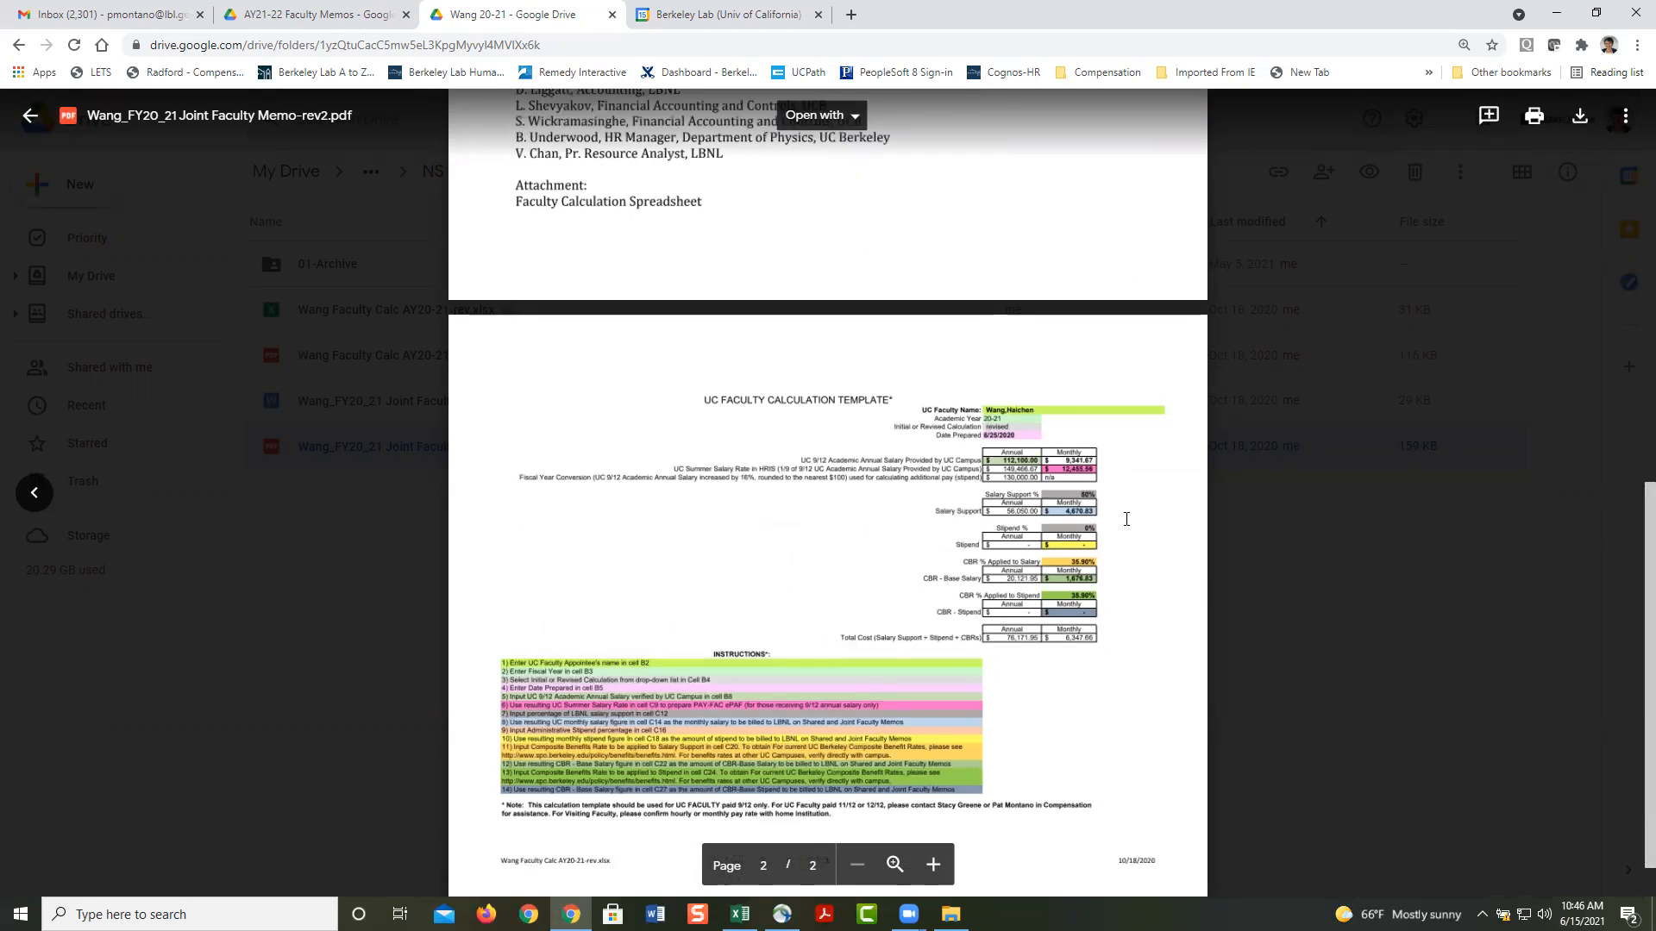
scroll(1632, 146, "up", 10)
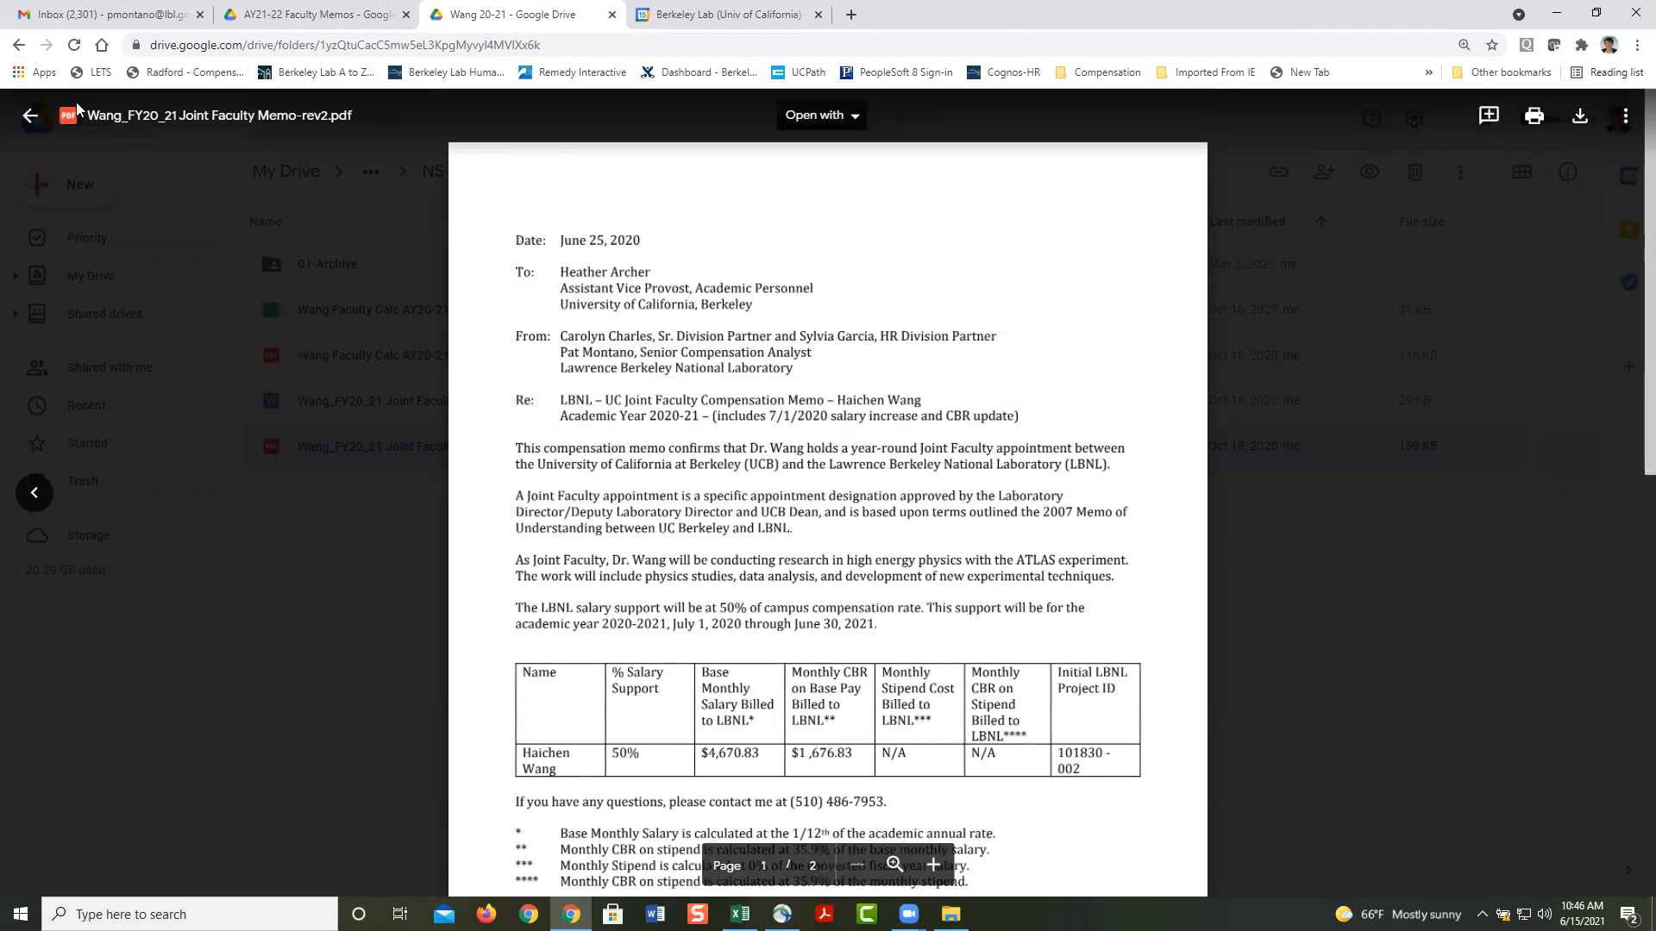
left_click(30, 115)
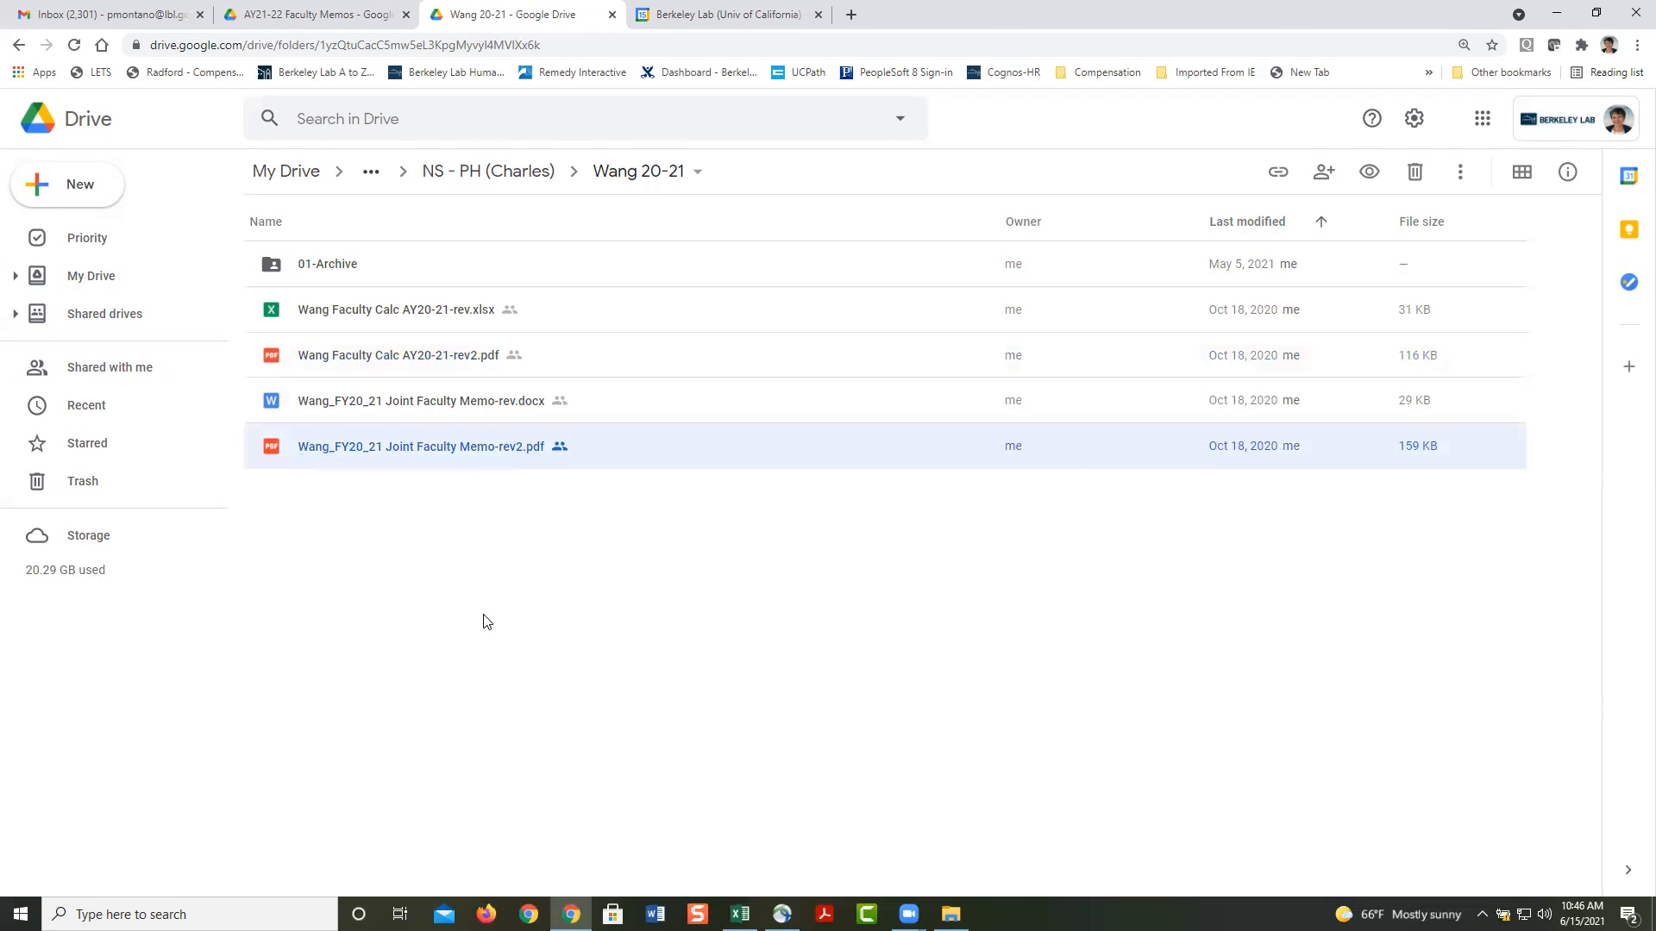
Step: Reopen the Joint Faculty Memo-rev2 PDF to check the compensation table, footnotes and copied recipients, and close it
double_click(473, 448)
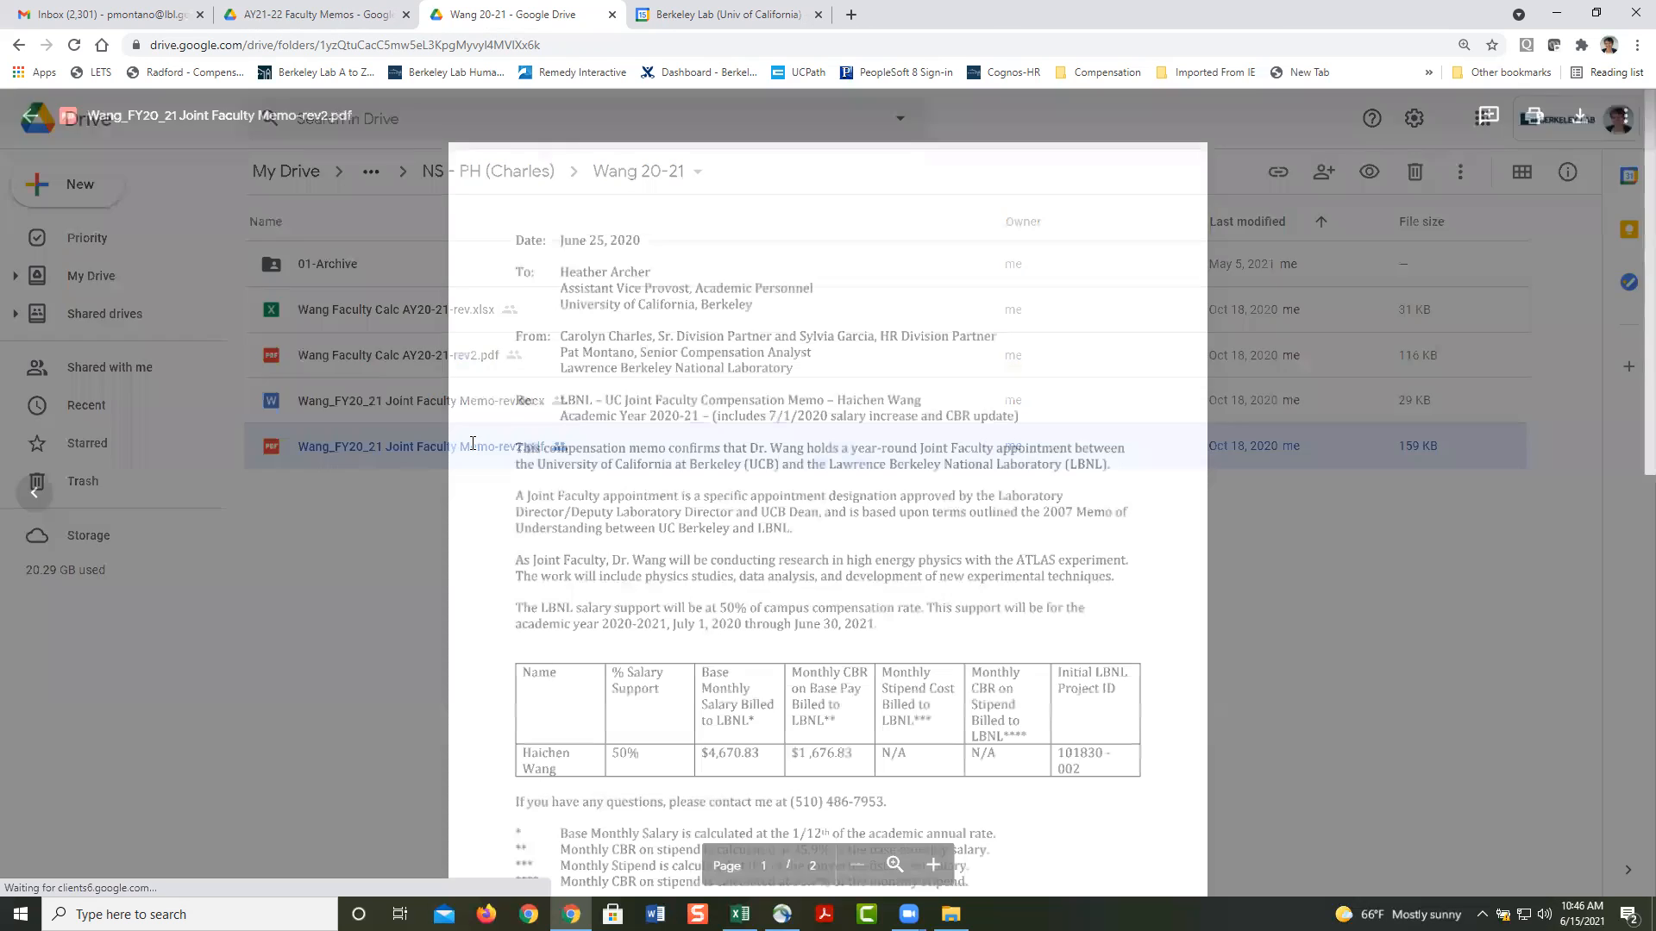
scroll(629, 619, "down", 4)
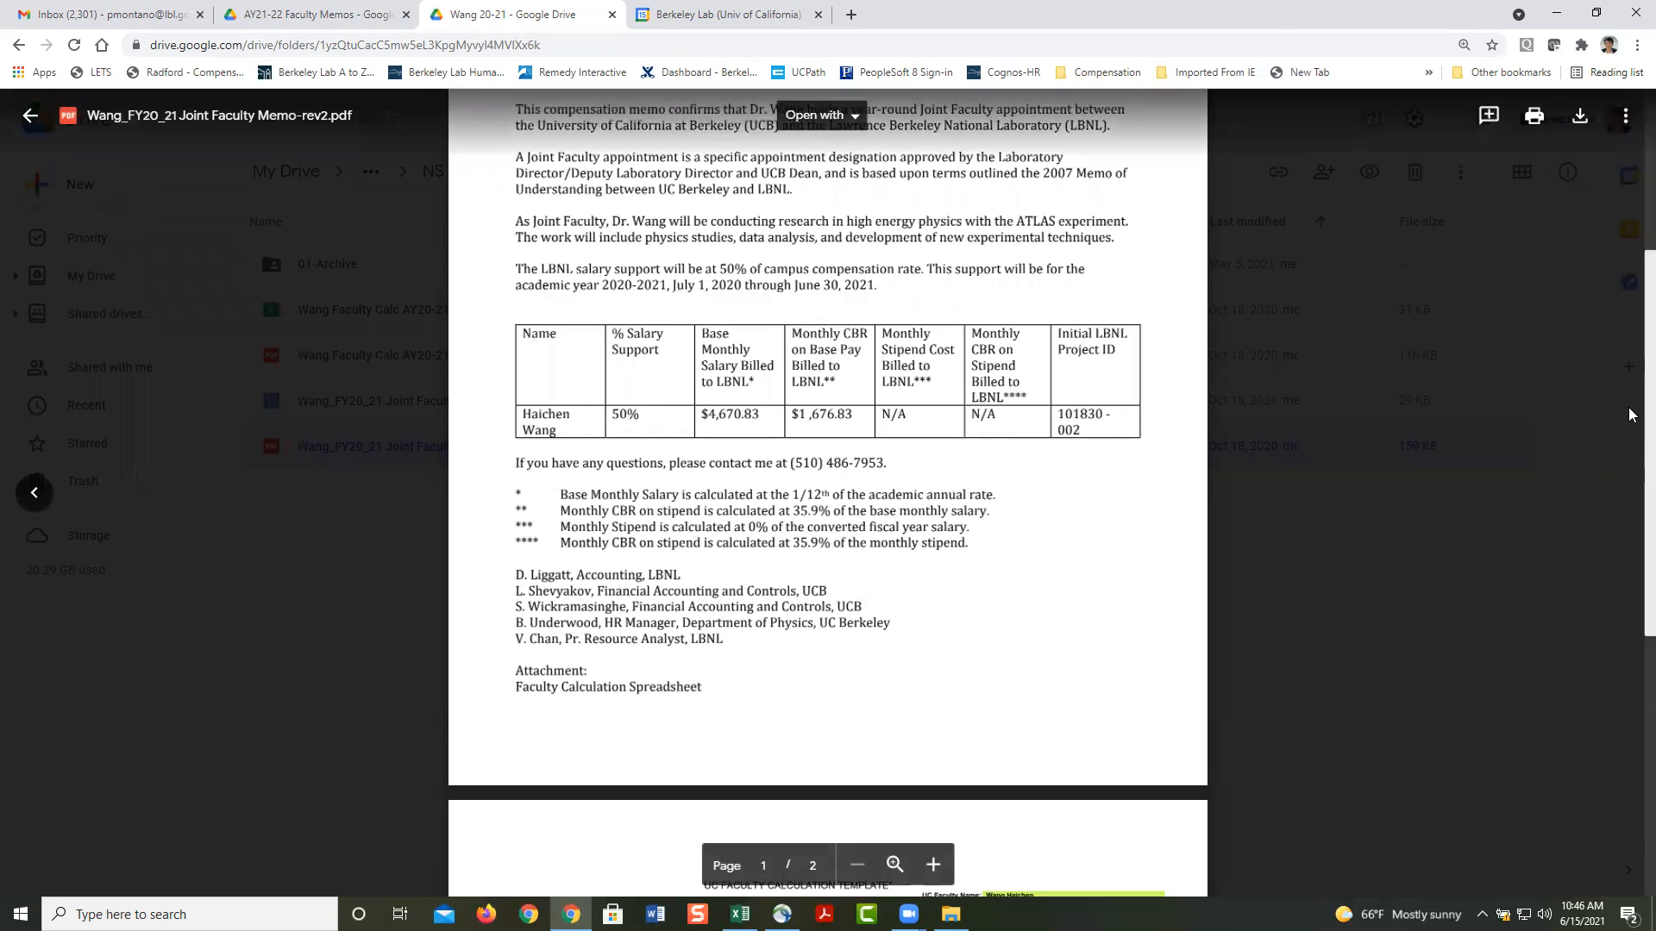
scroll(1631, 396, "up", 4)
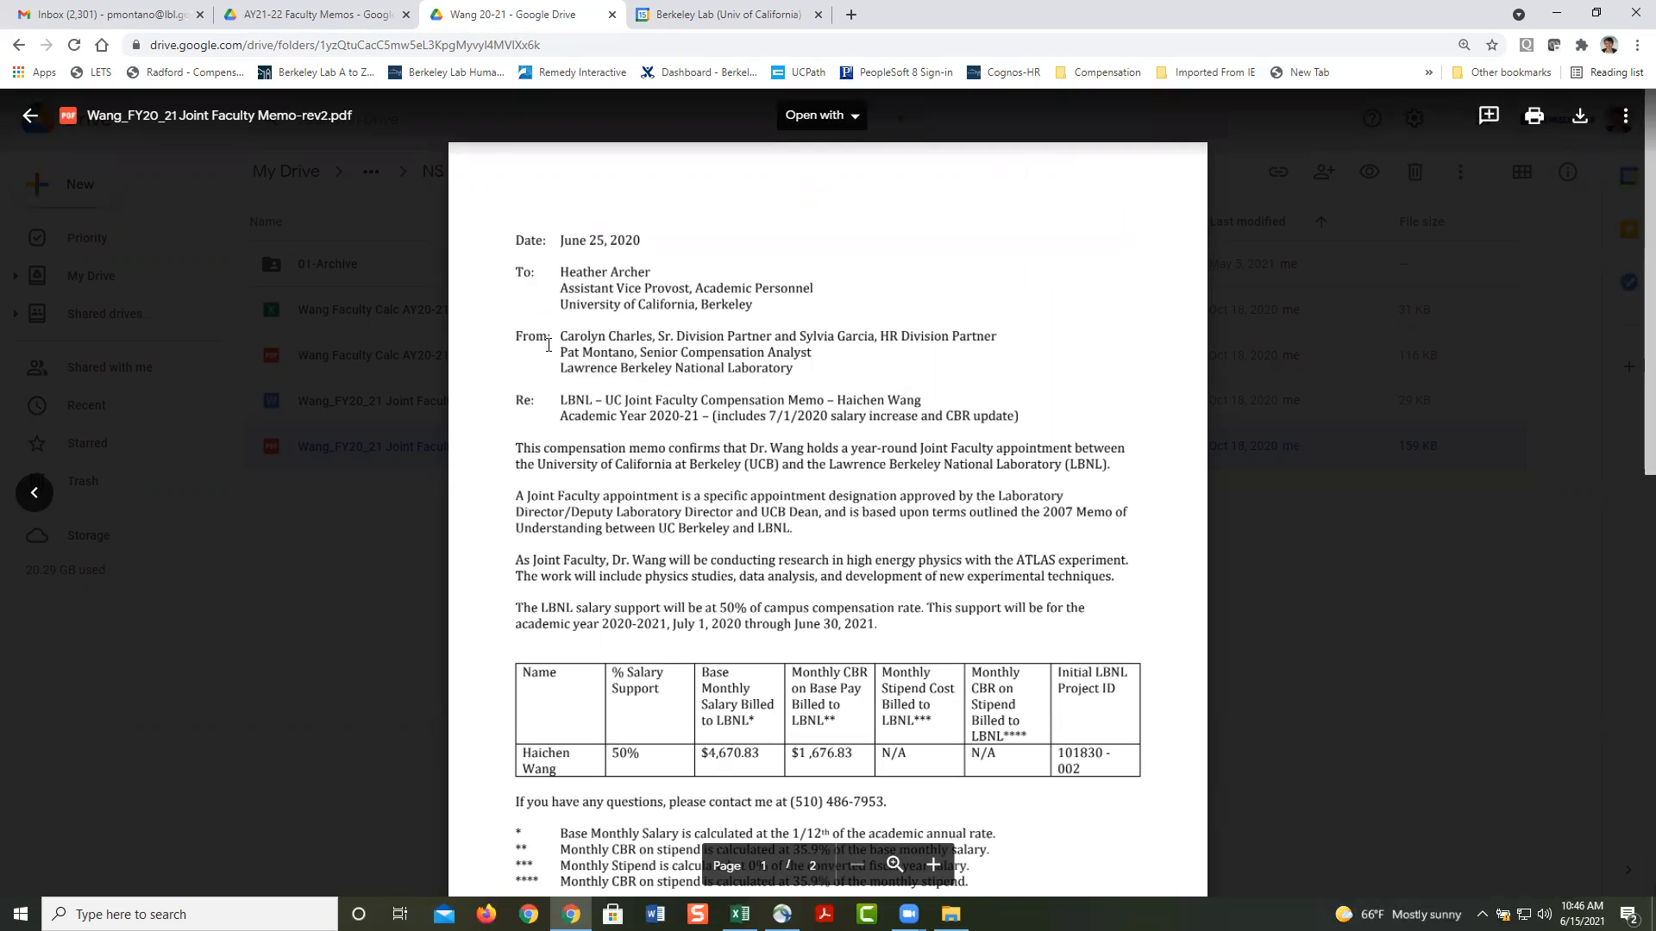
left_click(30, 114)
Step: Open the FY20_21 Joint Faculty Memo-rev Word file for editing and check its date and the division partners in the From line
left_click(444, 397)
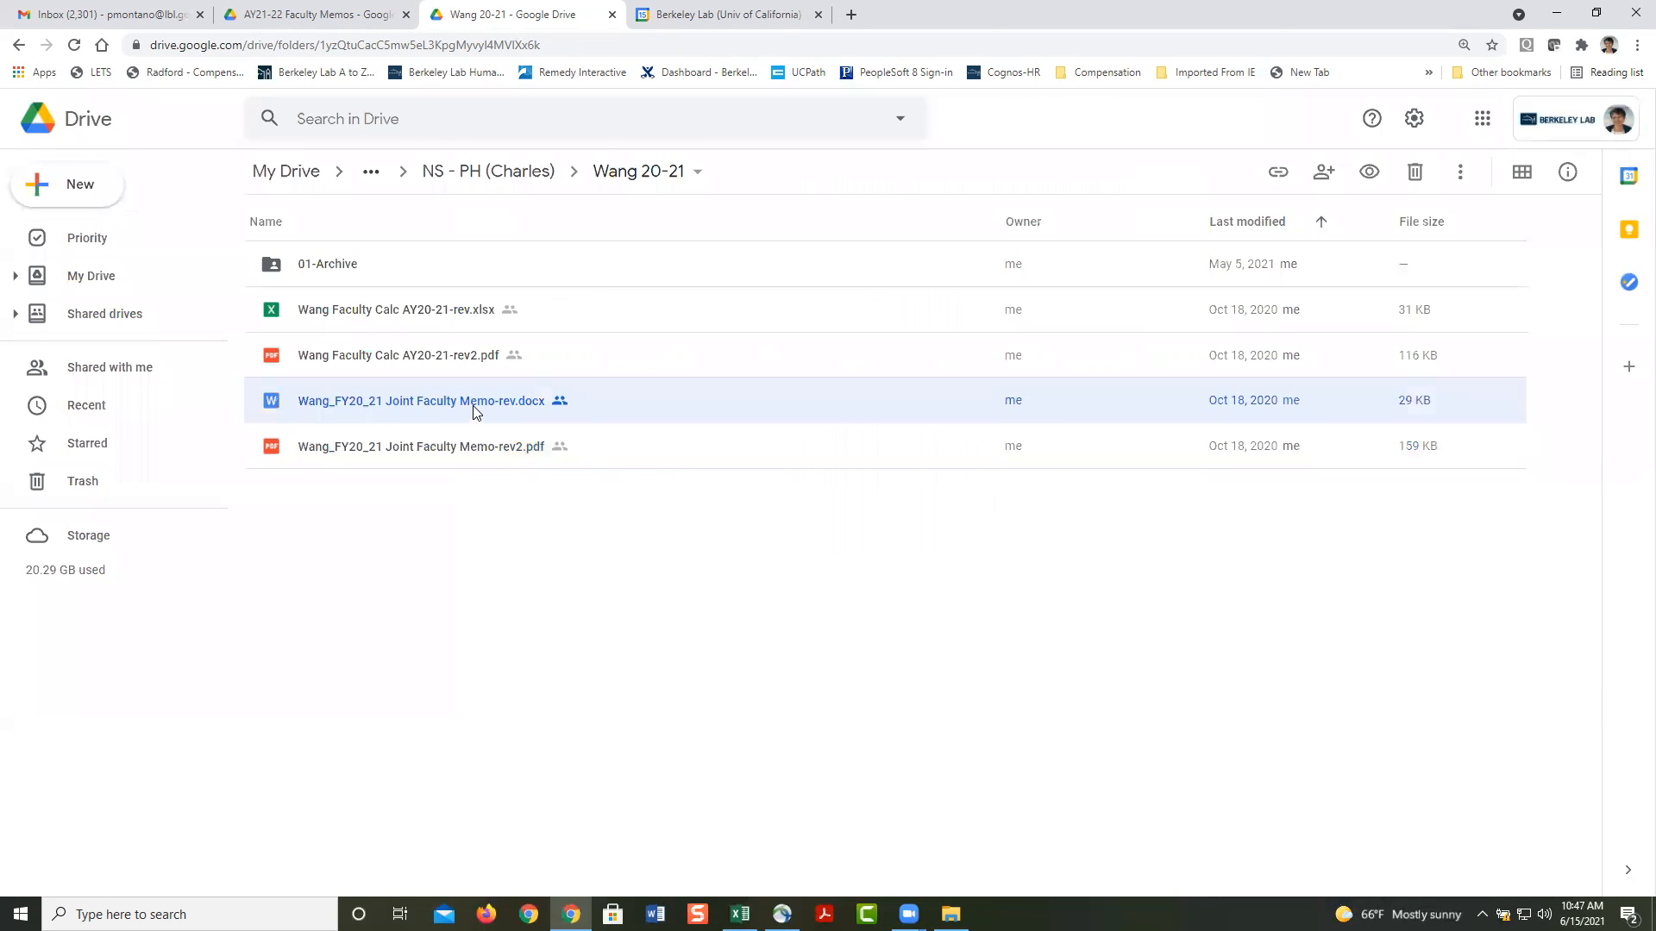
double_click(468, 407)
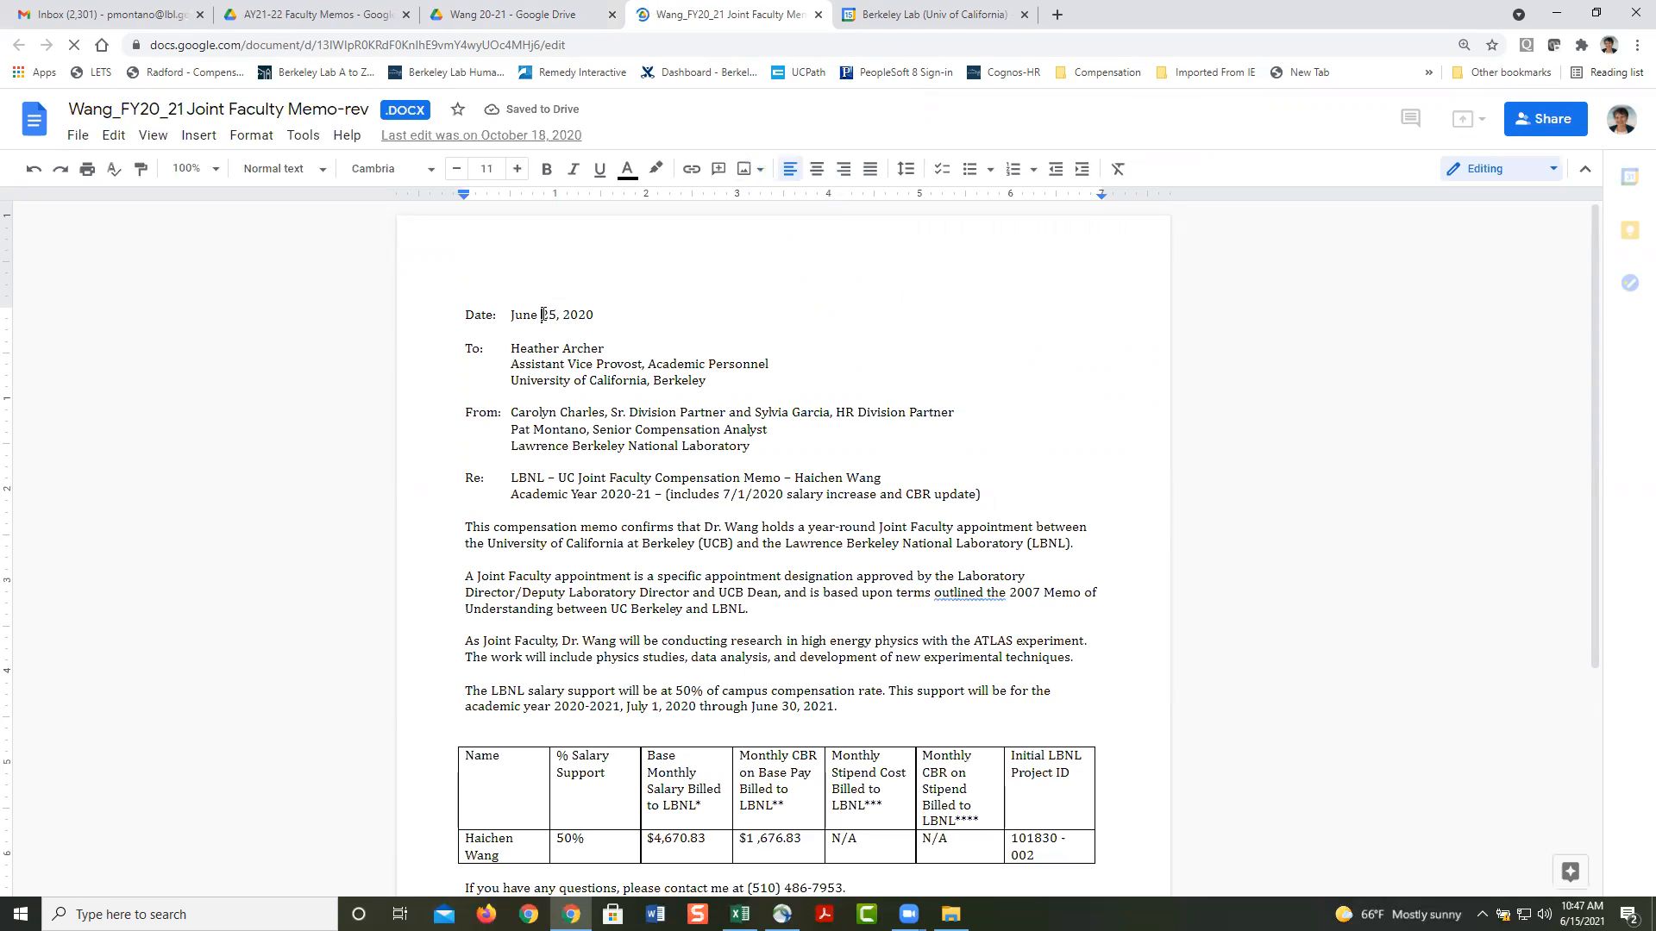
left_click(595, 308)
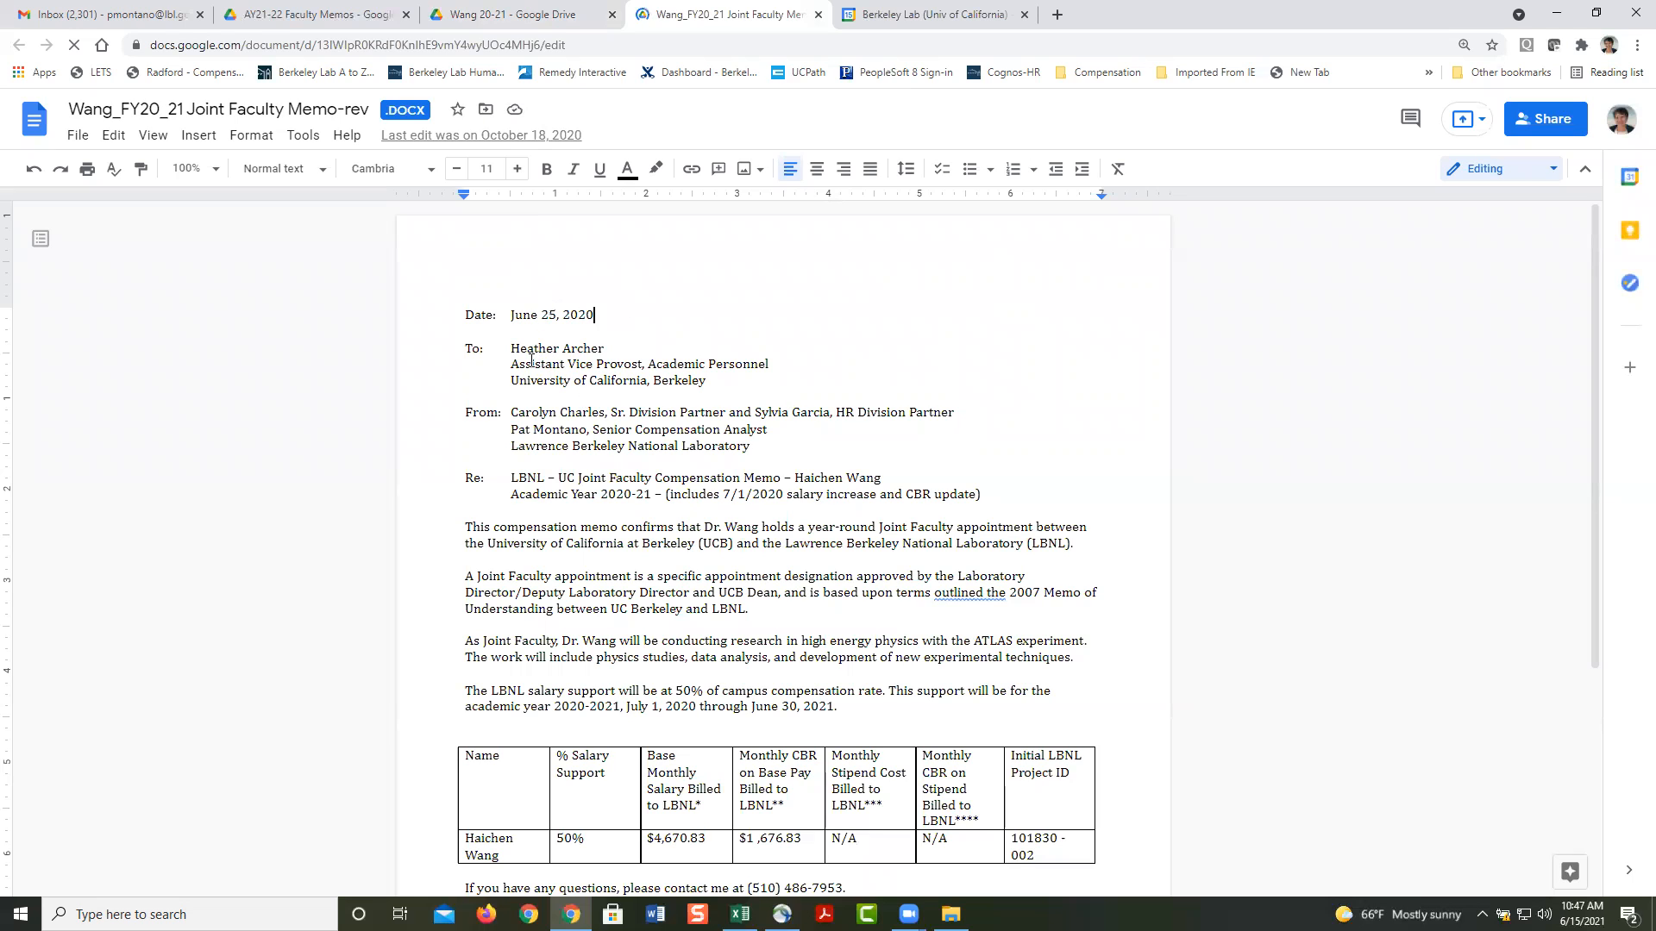
left_click_drag(514, 412, 946, 417)
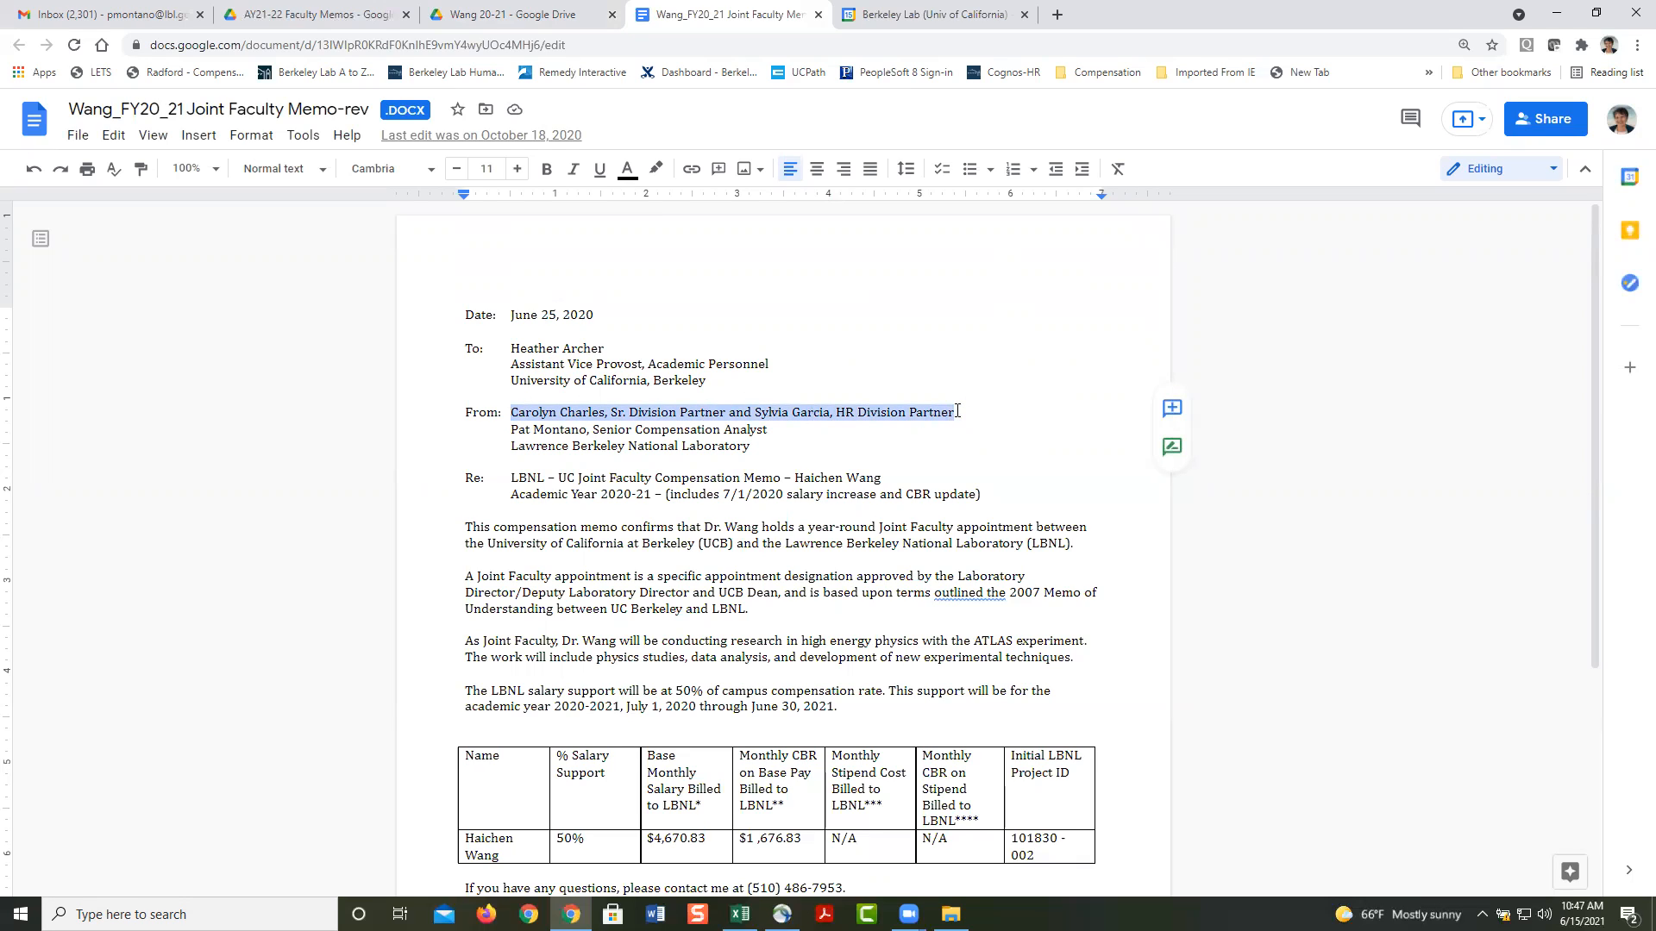
left_click(873, 430)
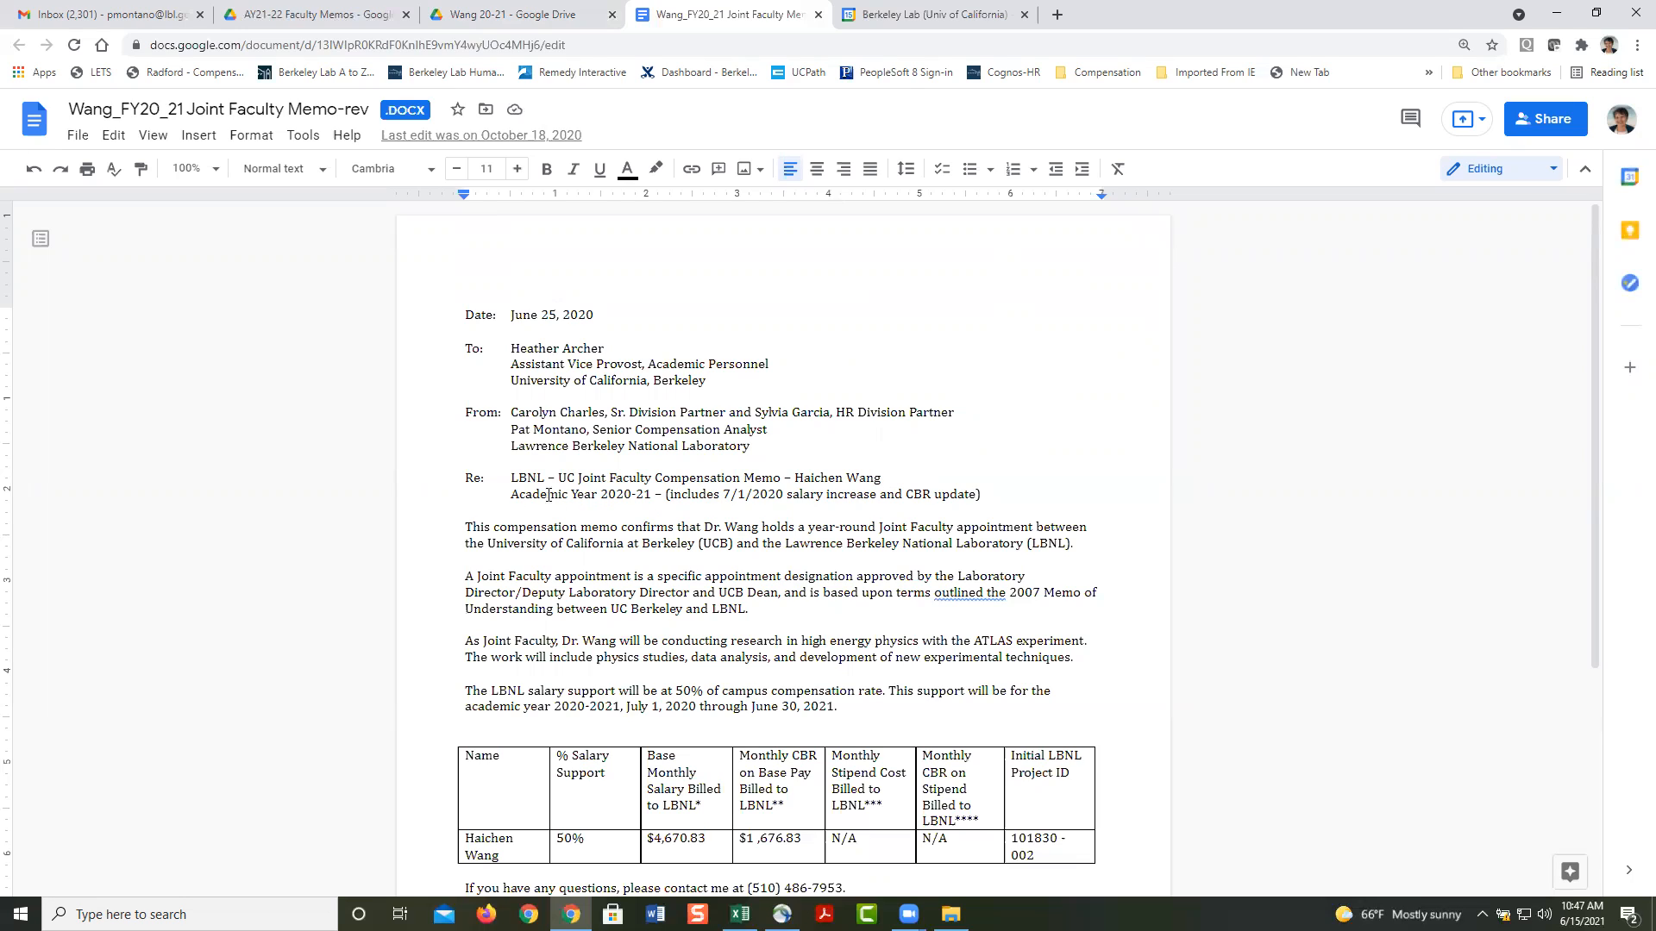
Step: Change the academic year in the memo's Re line to 2021-22
left_click_drag(745, 492, 1035, 504)
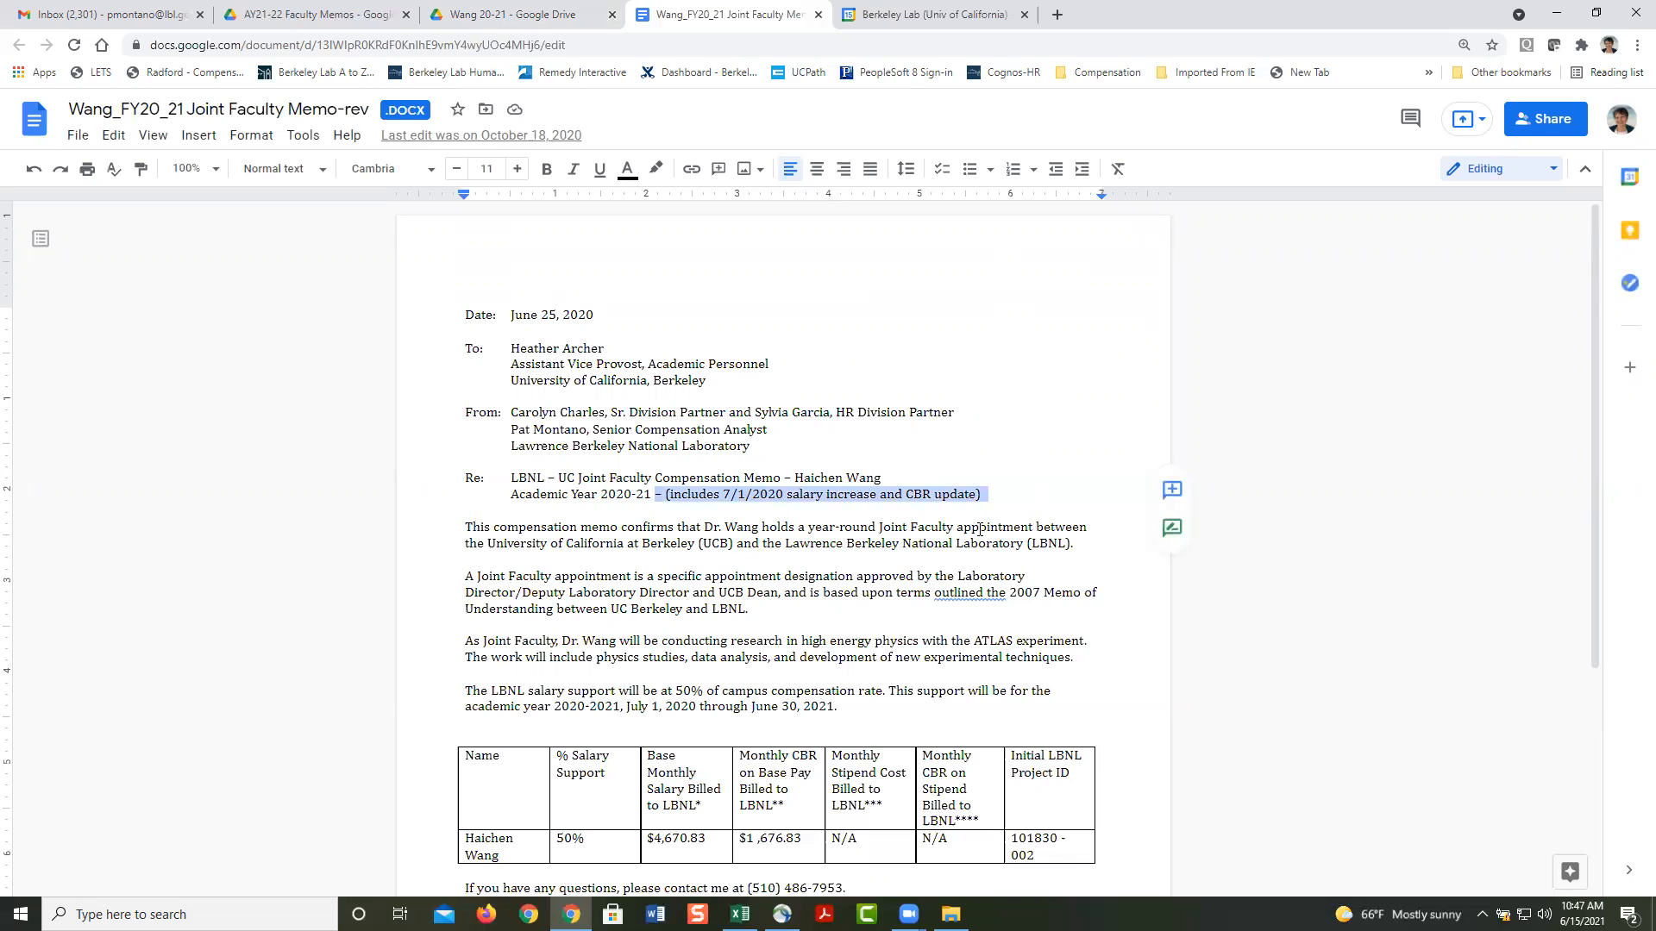
left_click(629, 492)
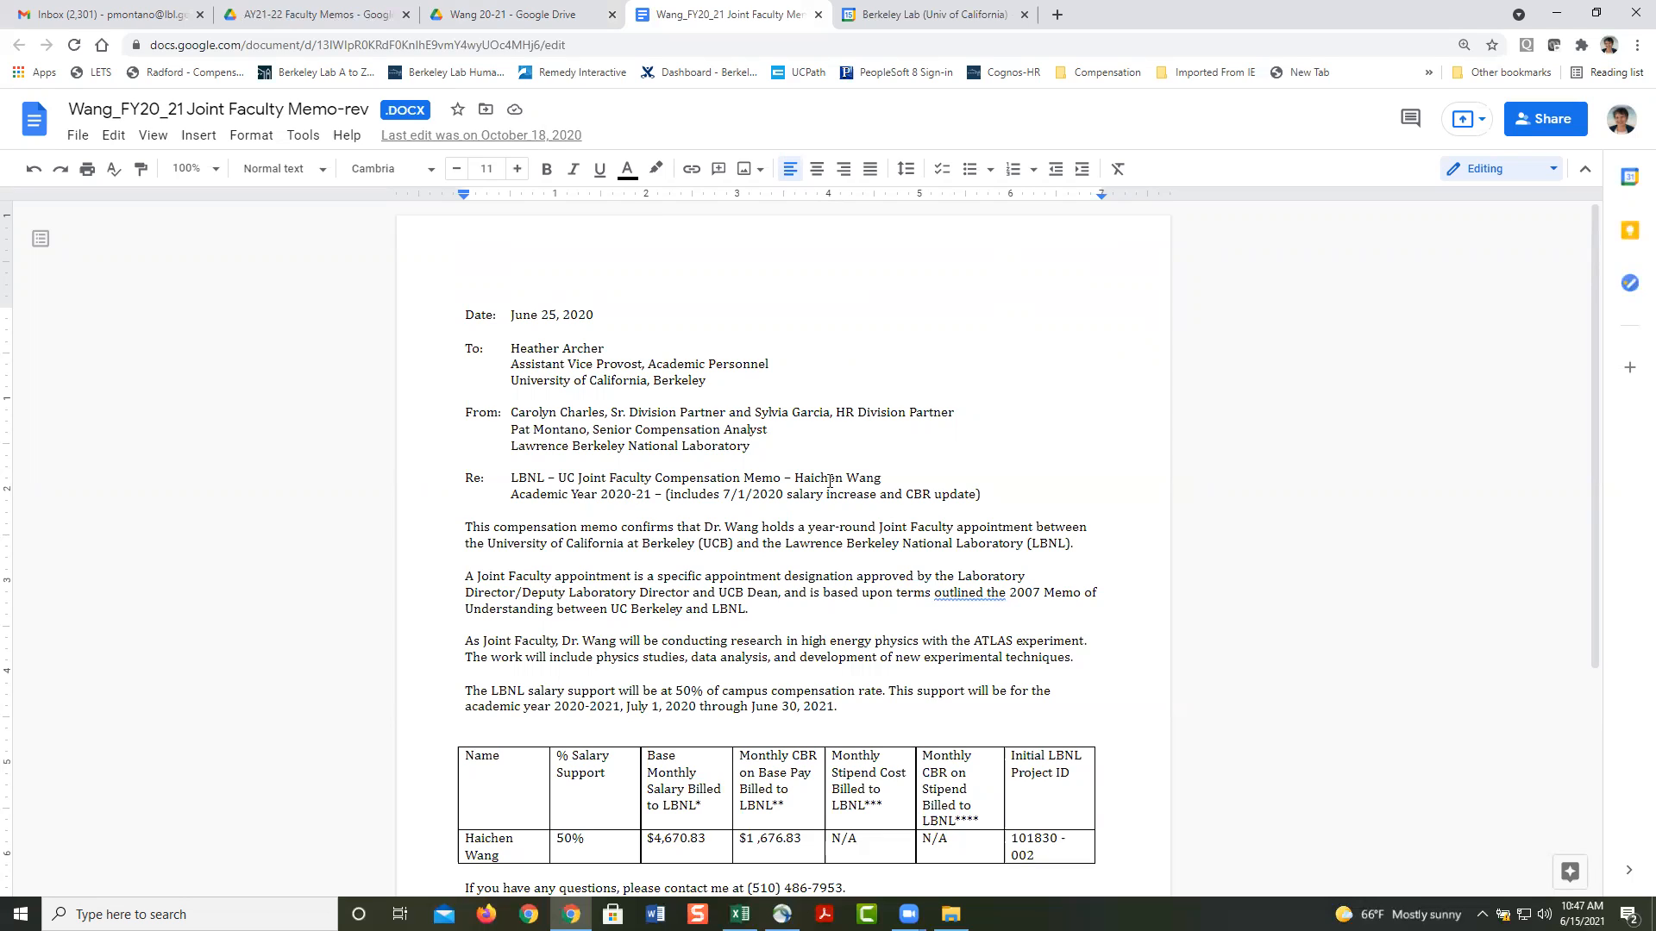
key("BackSpace")
type("1")
key("Right")
key("Right")
key("BackSpace")
type("2")
left_click(669, 496)
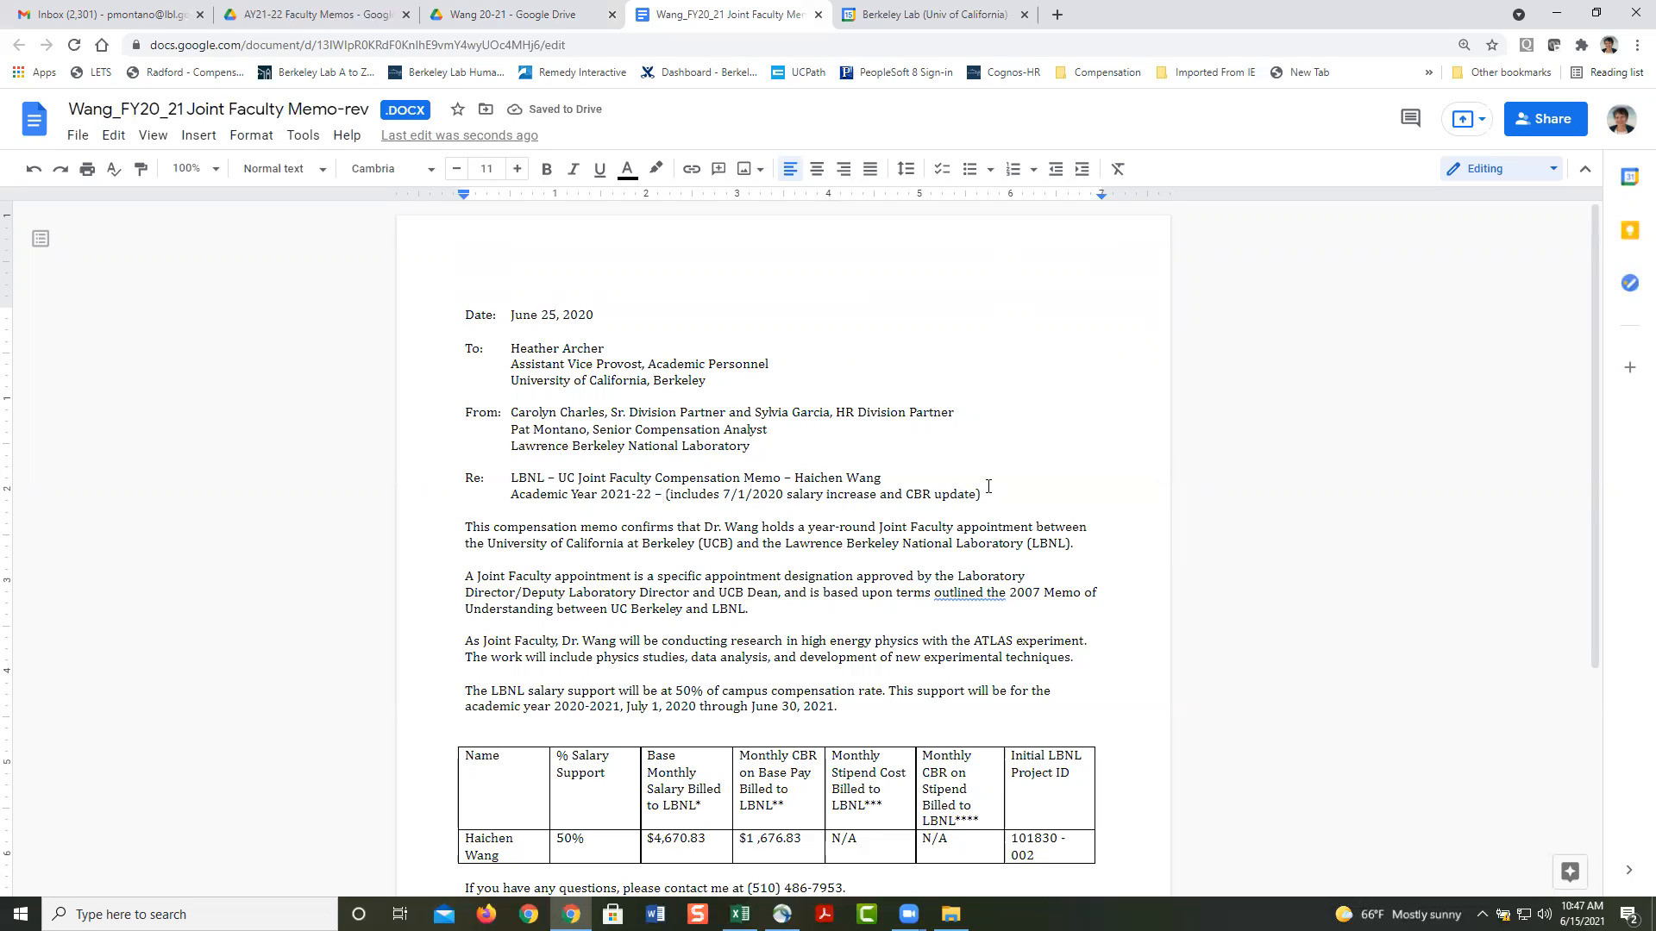
Step: Delete the salary increase and CBR update note after the academic year in the memo's Re line
left_click_drag(933, 490, 653, 491)
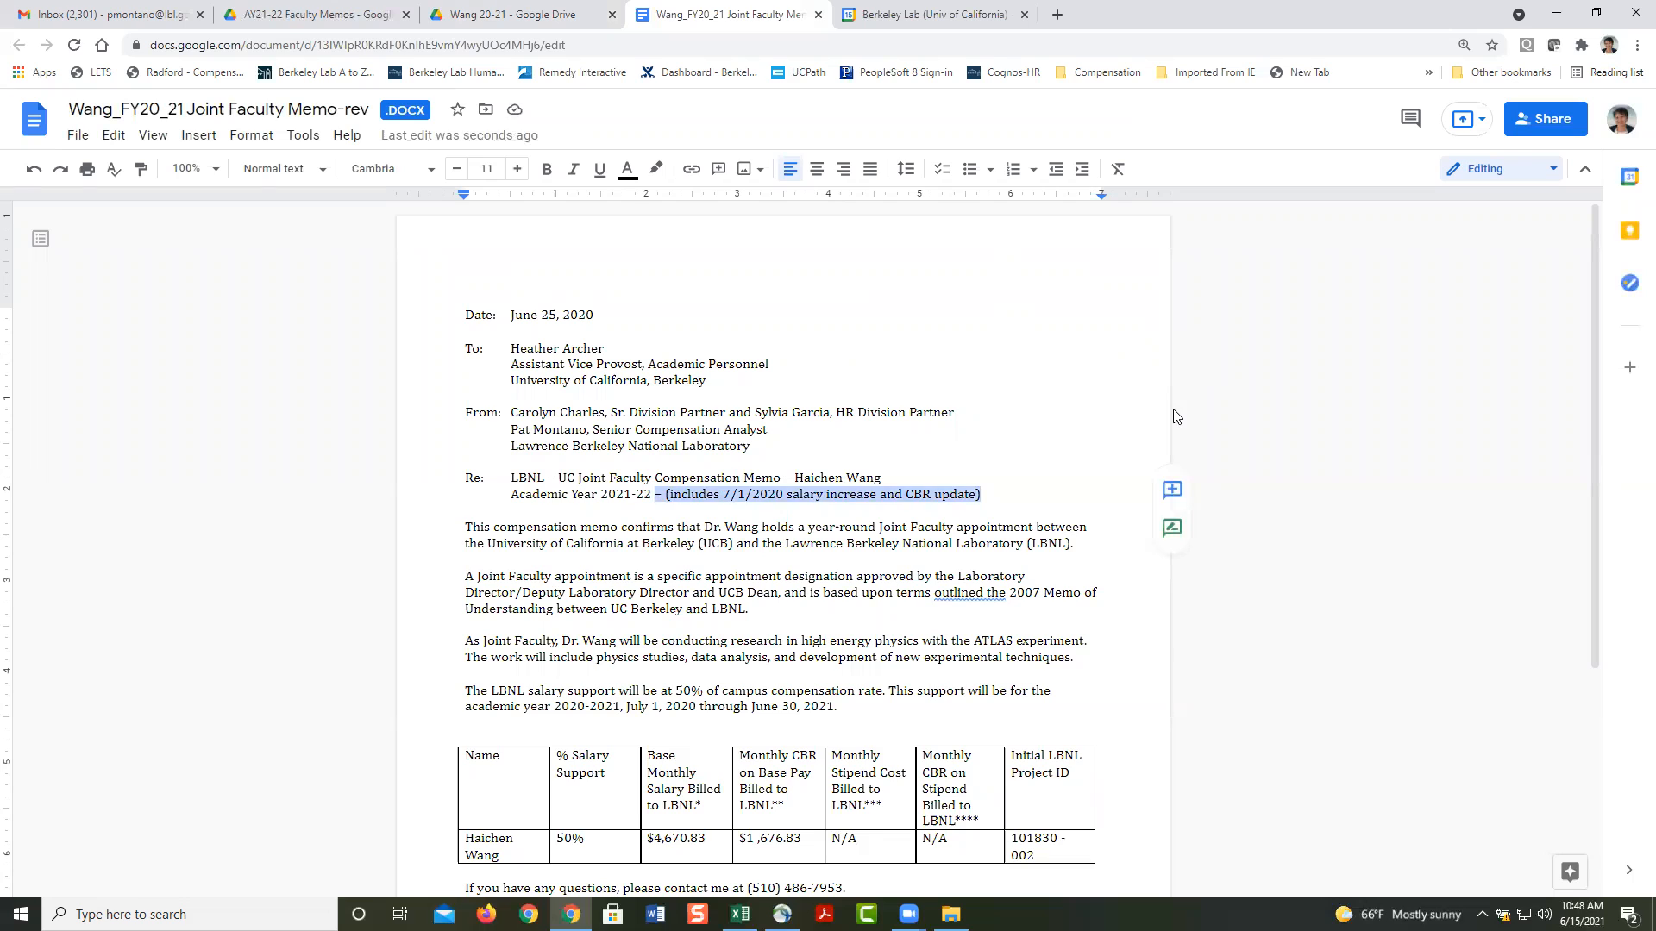
key("BackSpace")
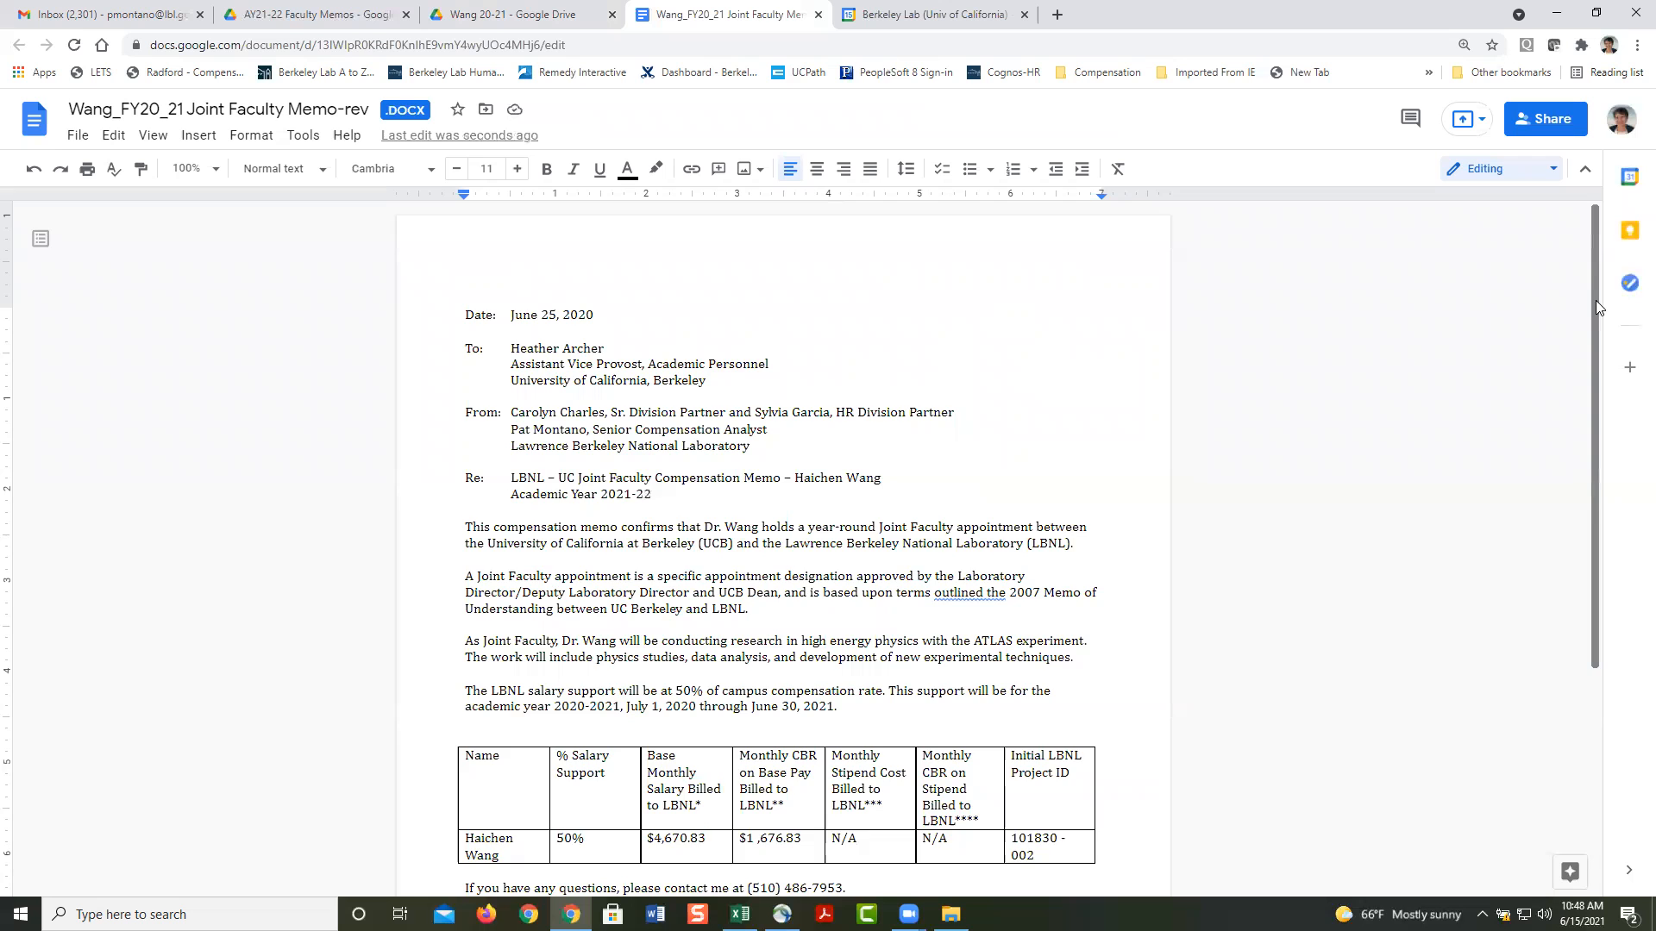
scroll(1546, 456, "down", 2)
left_click_drag(1546, 456, 1536, 468)
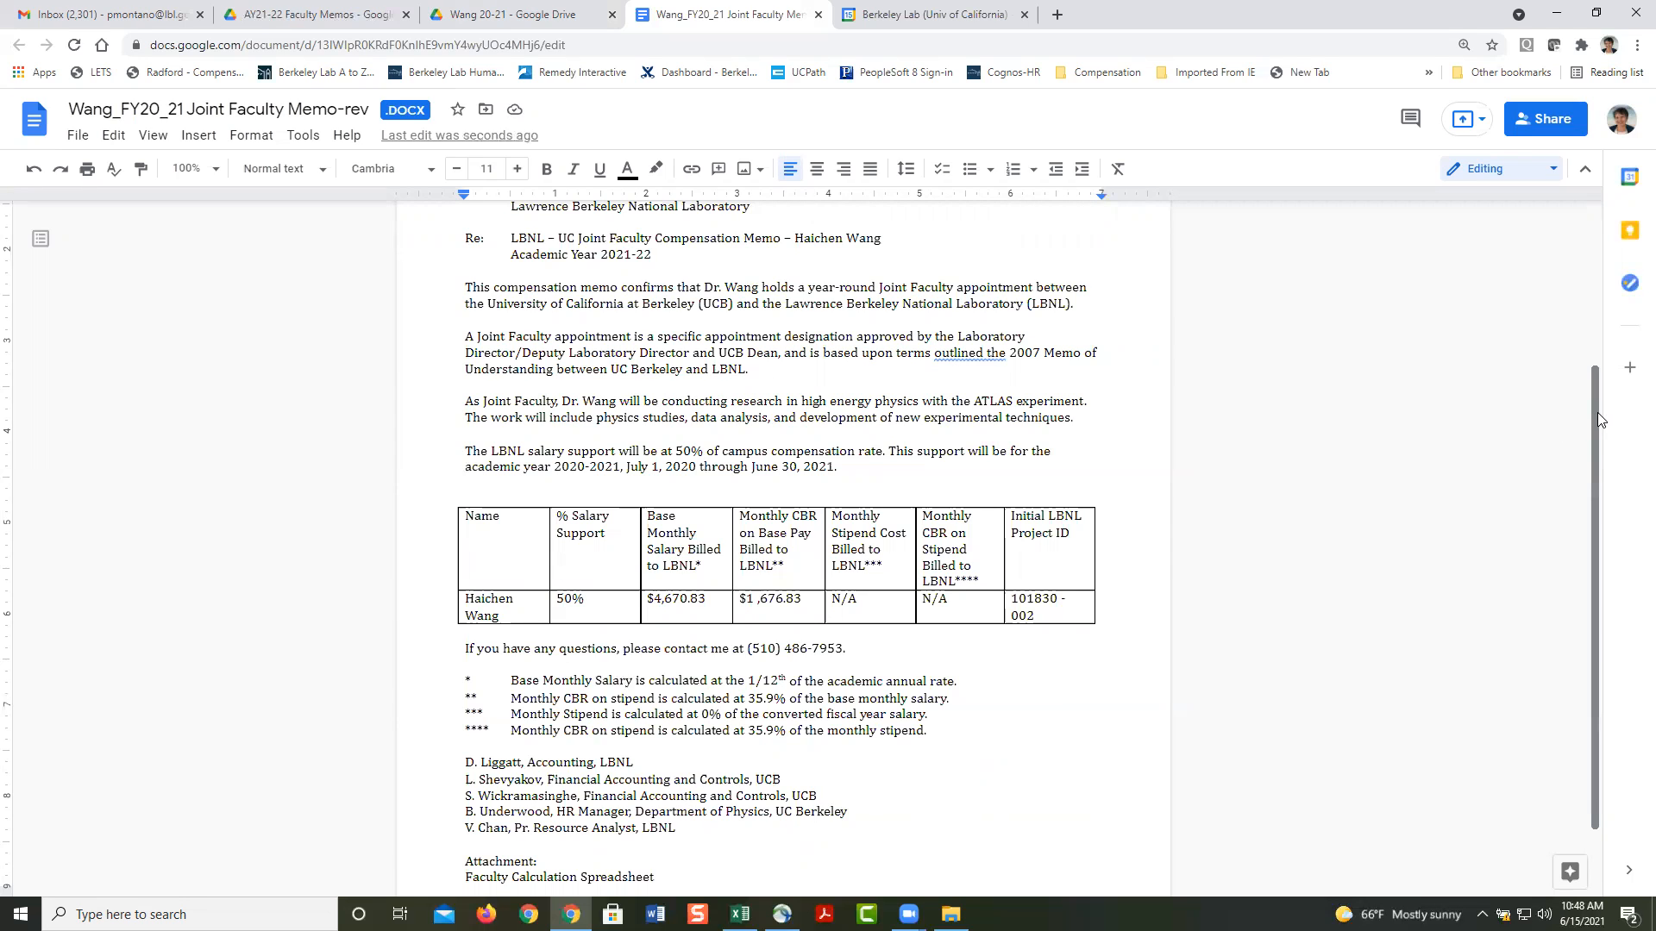
left_click_drag(1597, 414, 1601, 195)
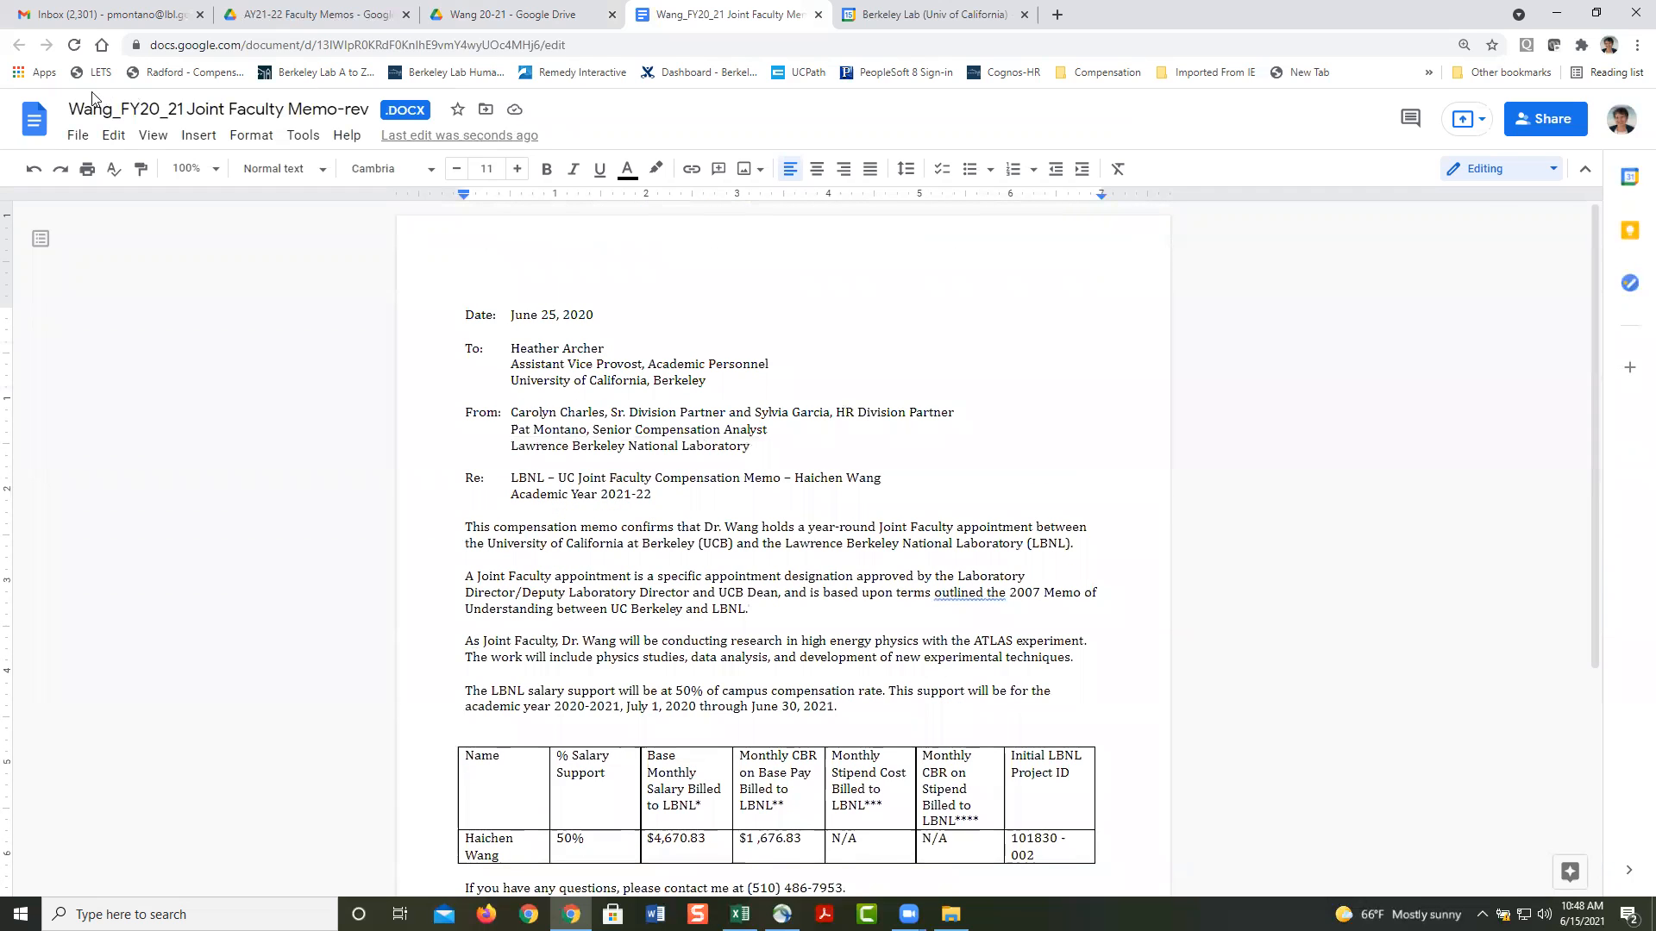
Step: Start a copy of the memo document, drop the "Copy of" prefix and change the fiscal year in its name to FY21_22
left_click(78, 138)
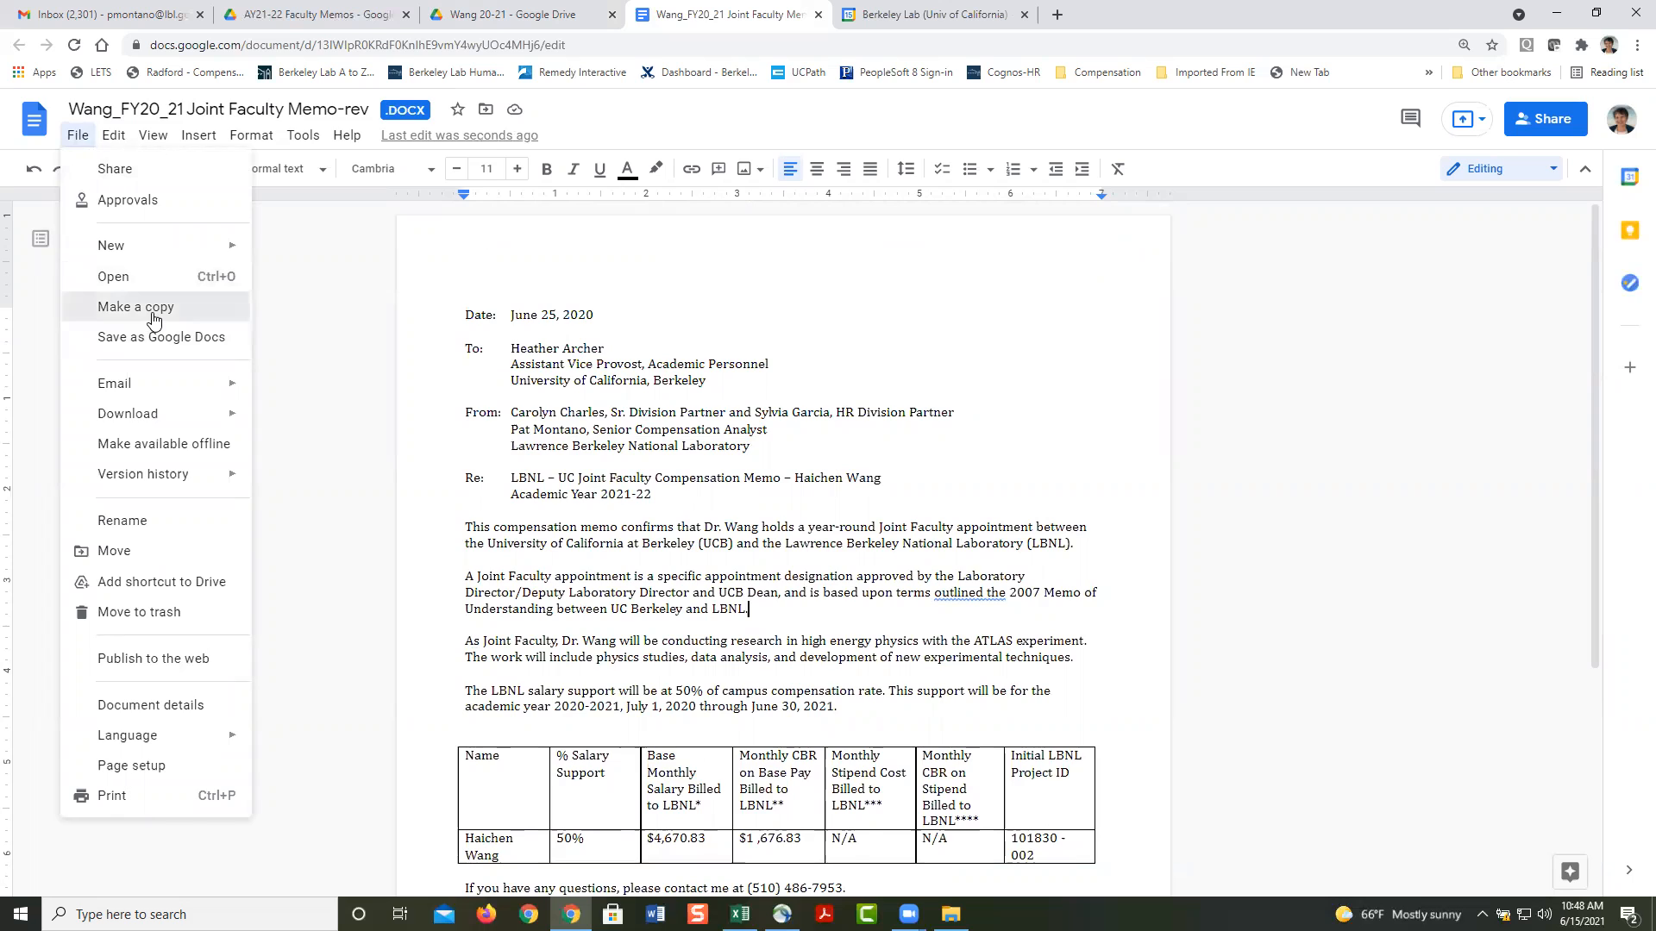
left_click(154, 320)
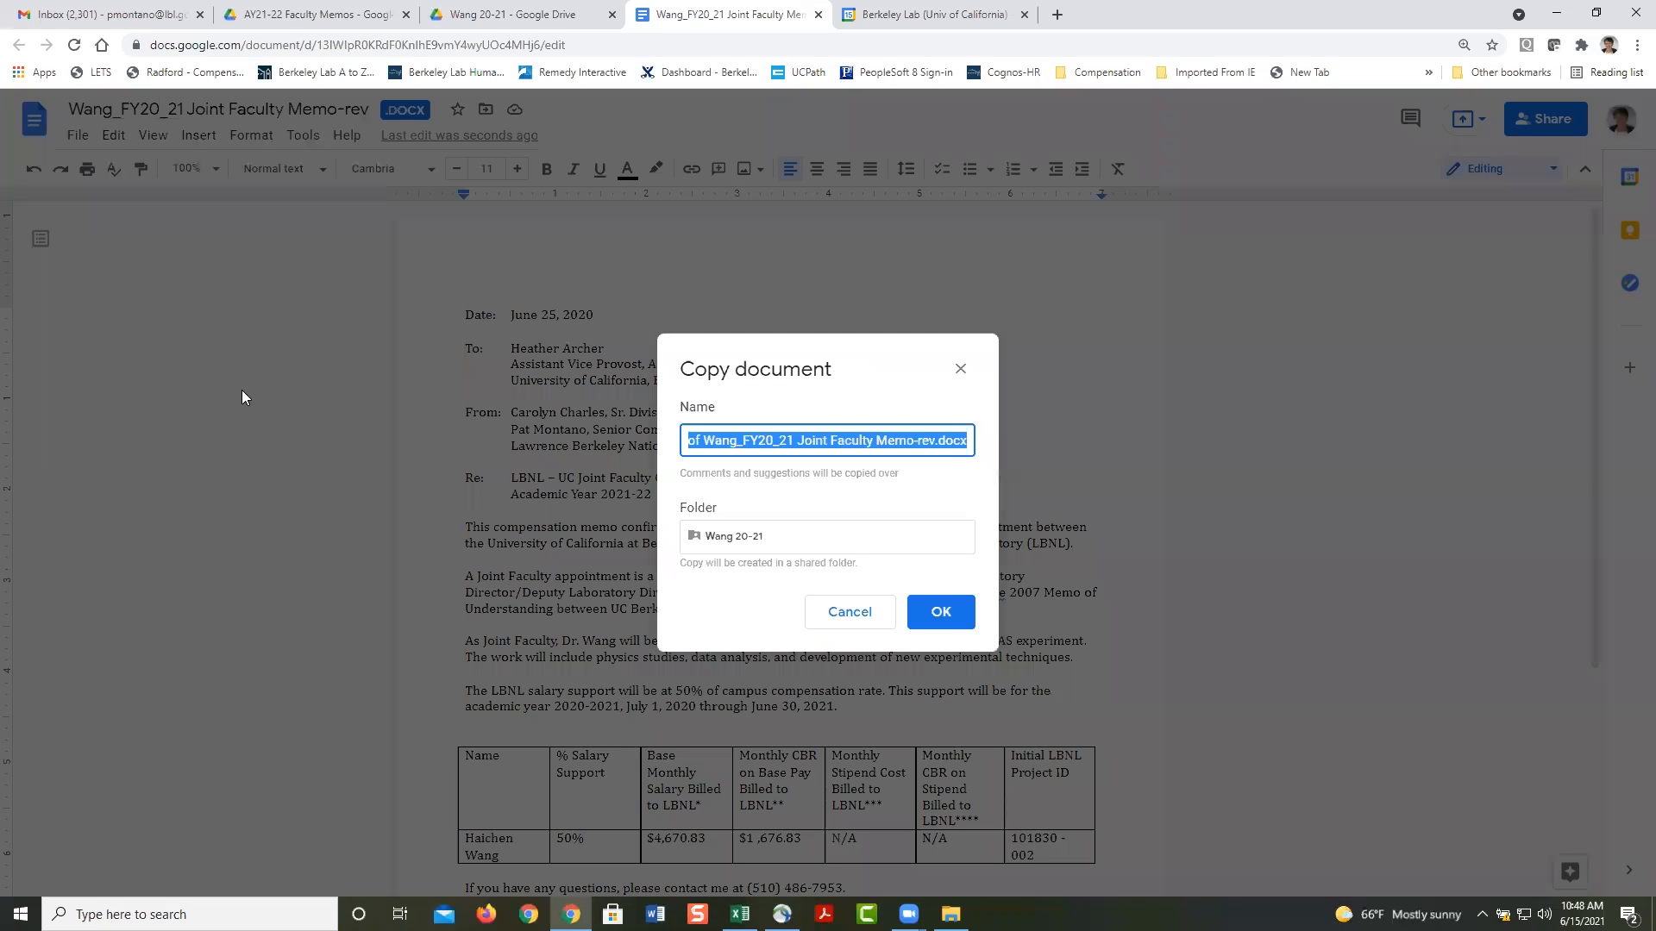
left_click(771, 445)
key("Delete")
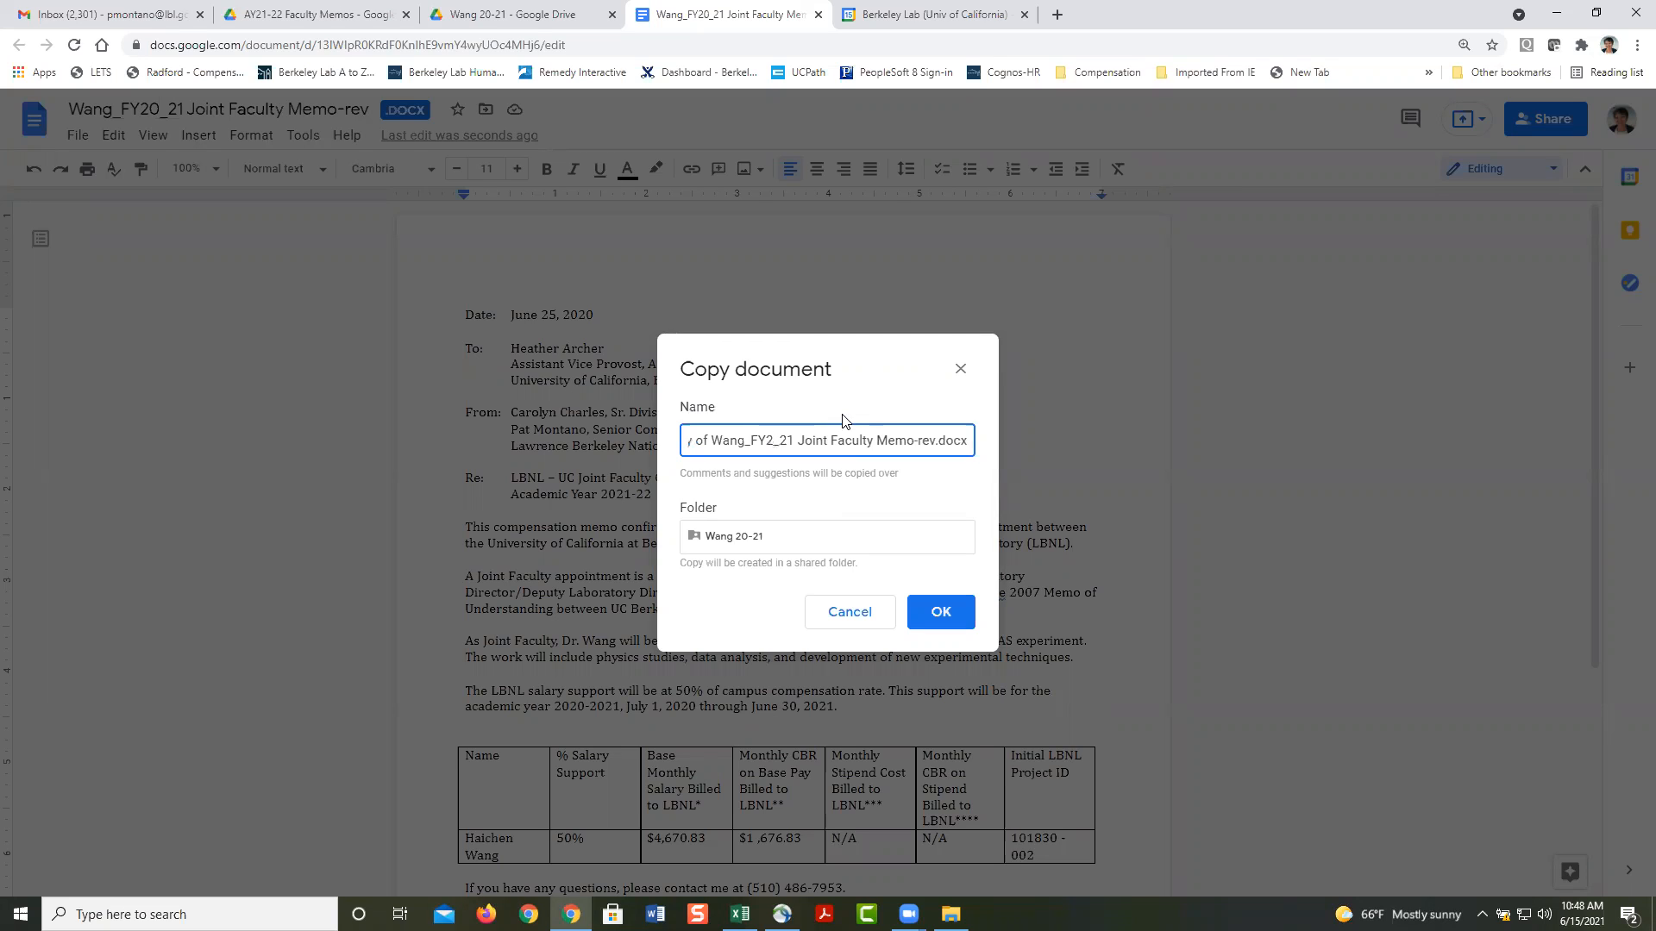
type("1")
key("Right")
key("Right")
key("Delete")
type("2")
left_click_drag(709, 440, 646, 449)
key("BackSpace")
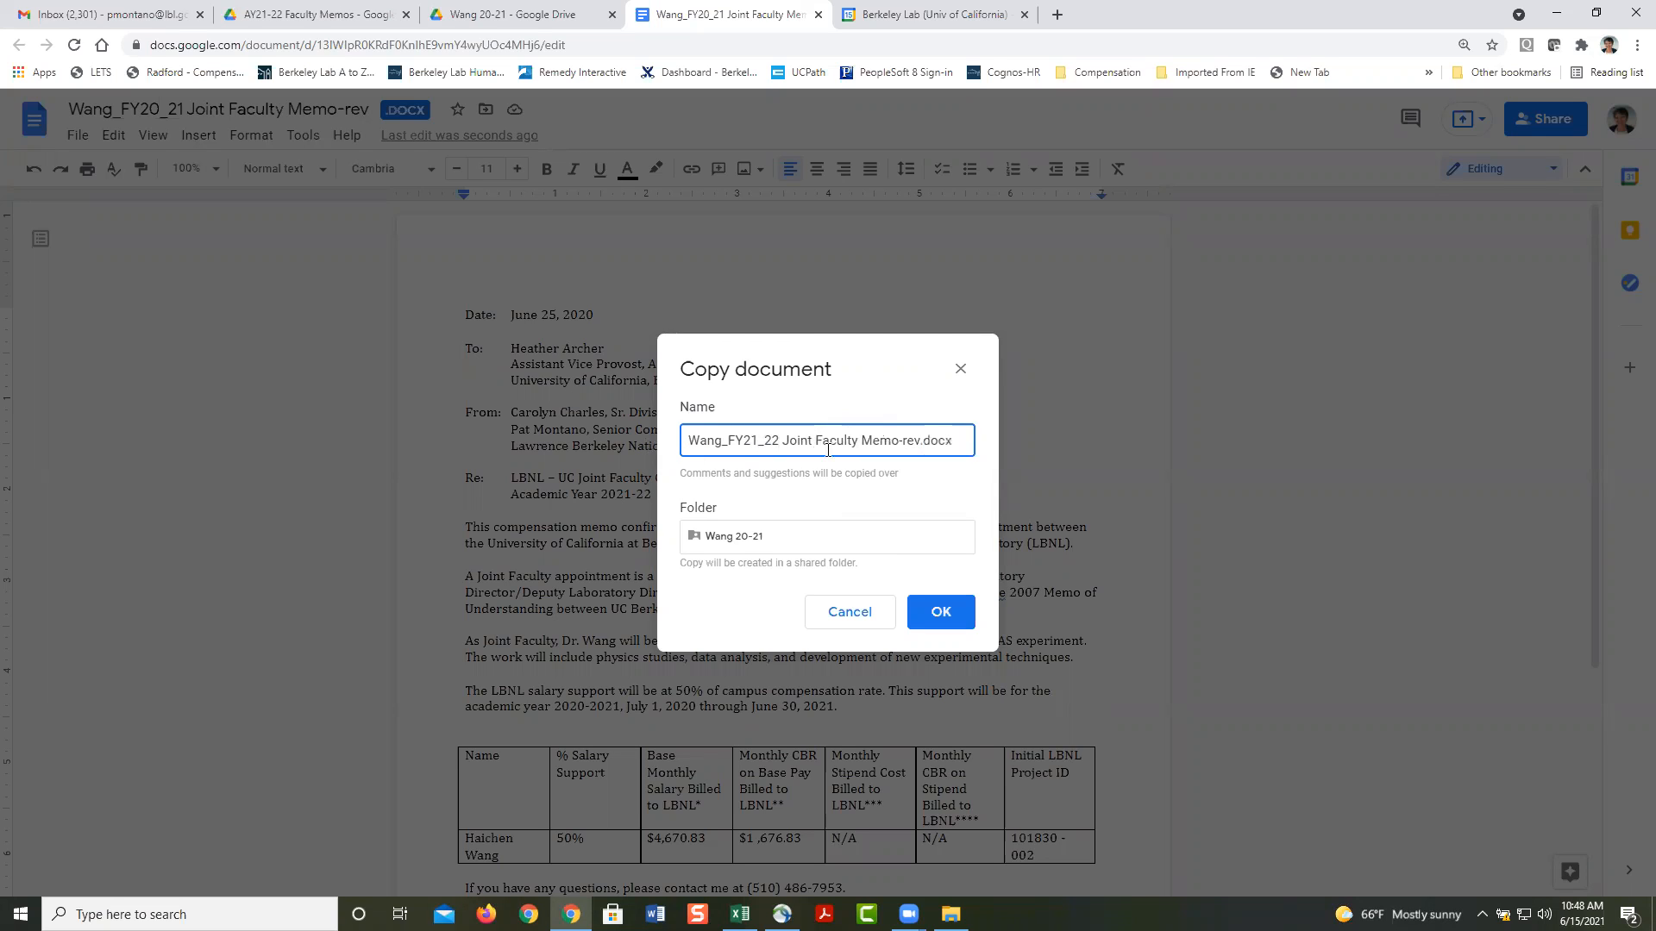
Step: Remove "-rev" from the copy's name, create the copy in the same folder, and close the FY20_21 original
left_click(918, 440)
key("BackSpace")
key("BackSpace")
key("BackSpace")
key("BackSpace")
left_click(926, 612)
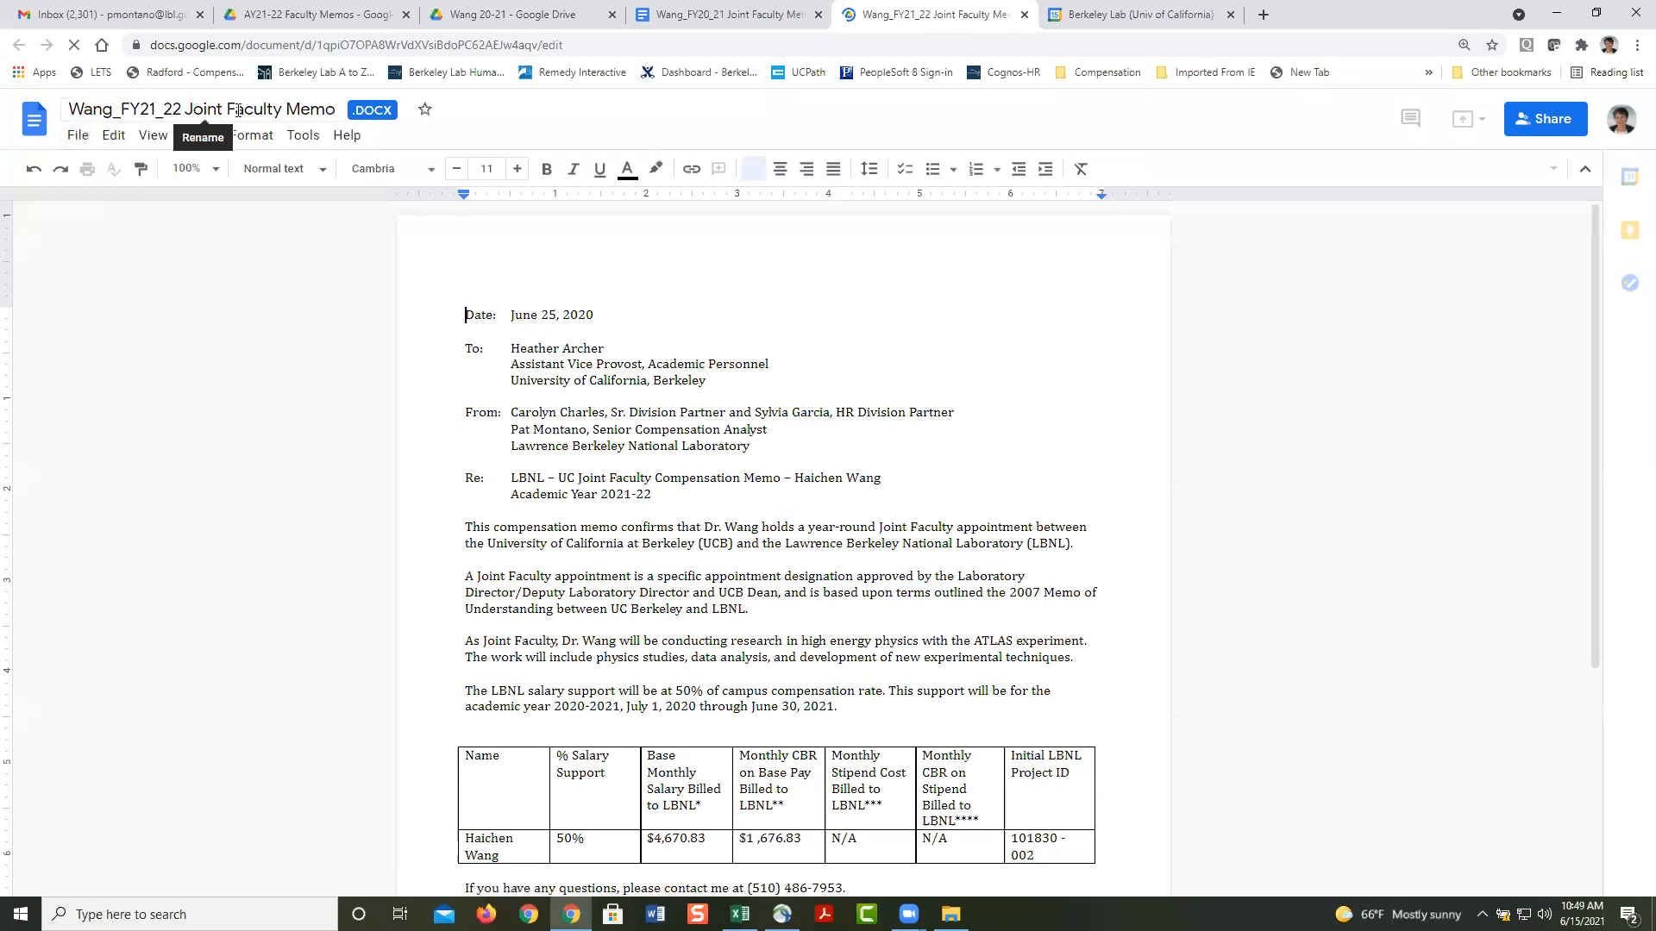
left_click(753, 12)
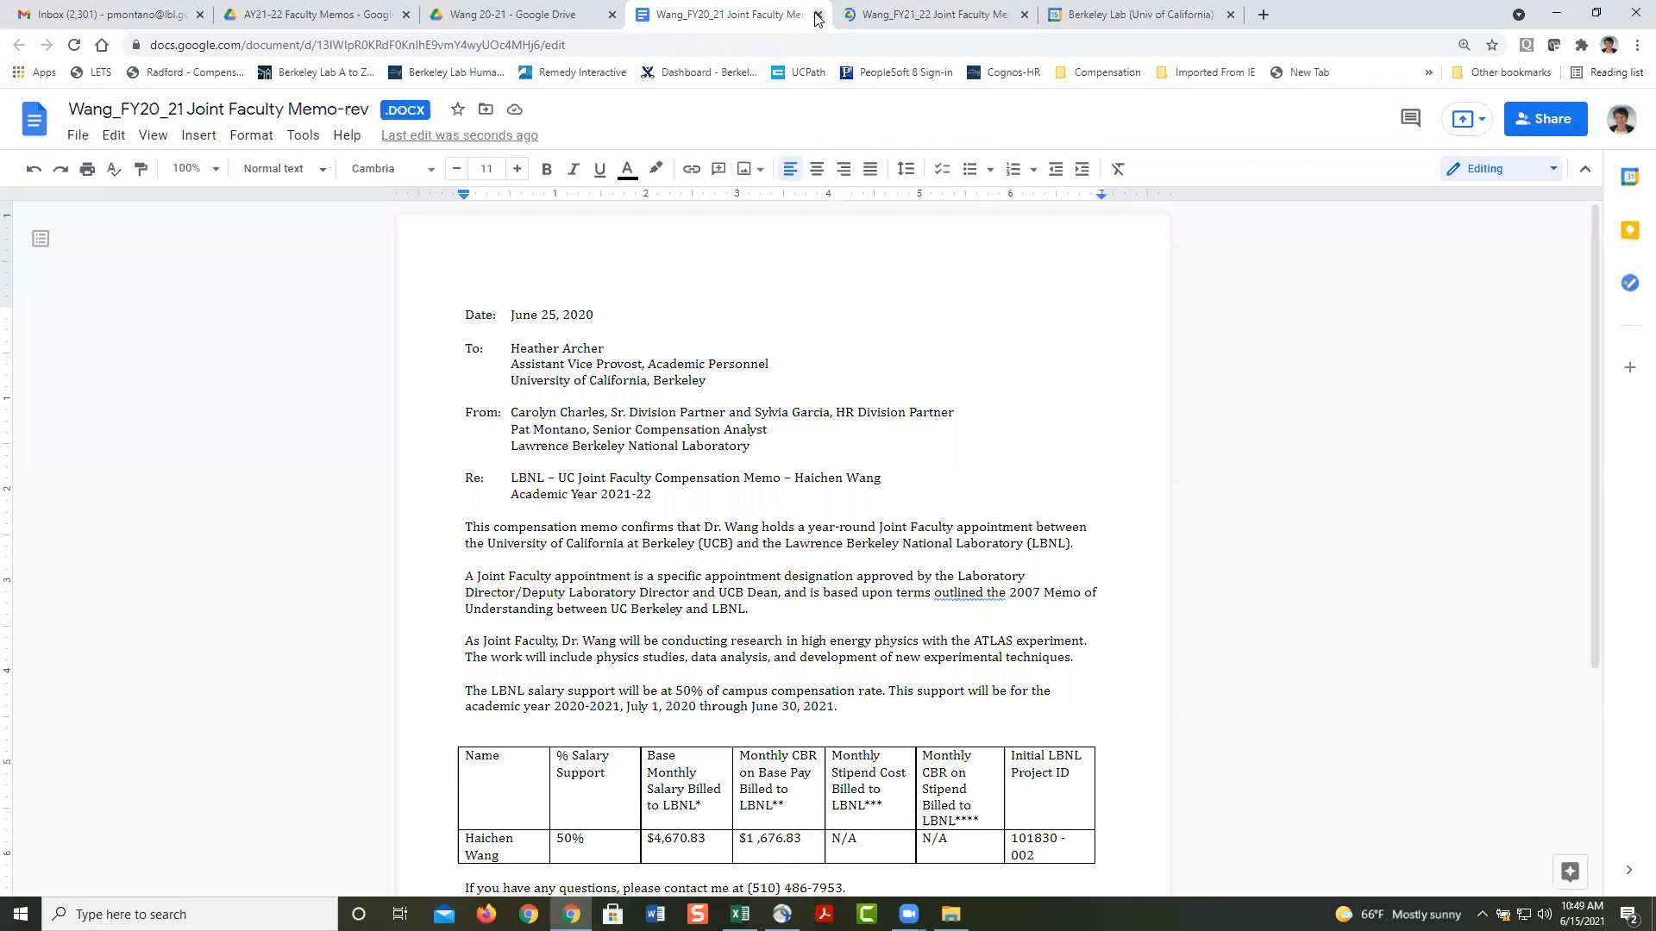
left_click(818, 14)
Step: Set the date of the new FY21_22 memo to June 15, 2021
left_click(597, 316)
key("BackSpace")
type("1")
key("Left")
key("Left")
key("Left")
key("BackSpace")
type("1")
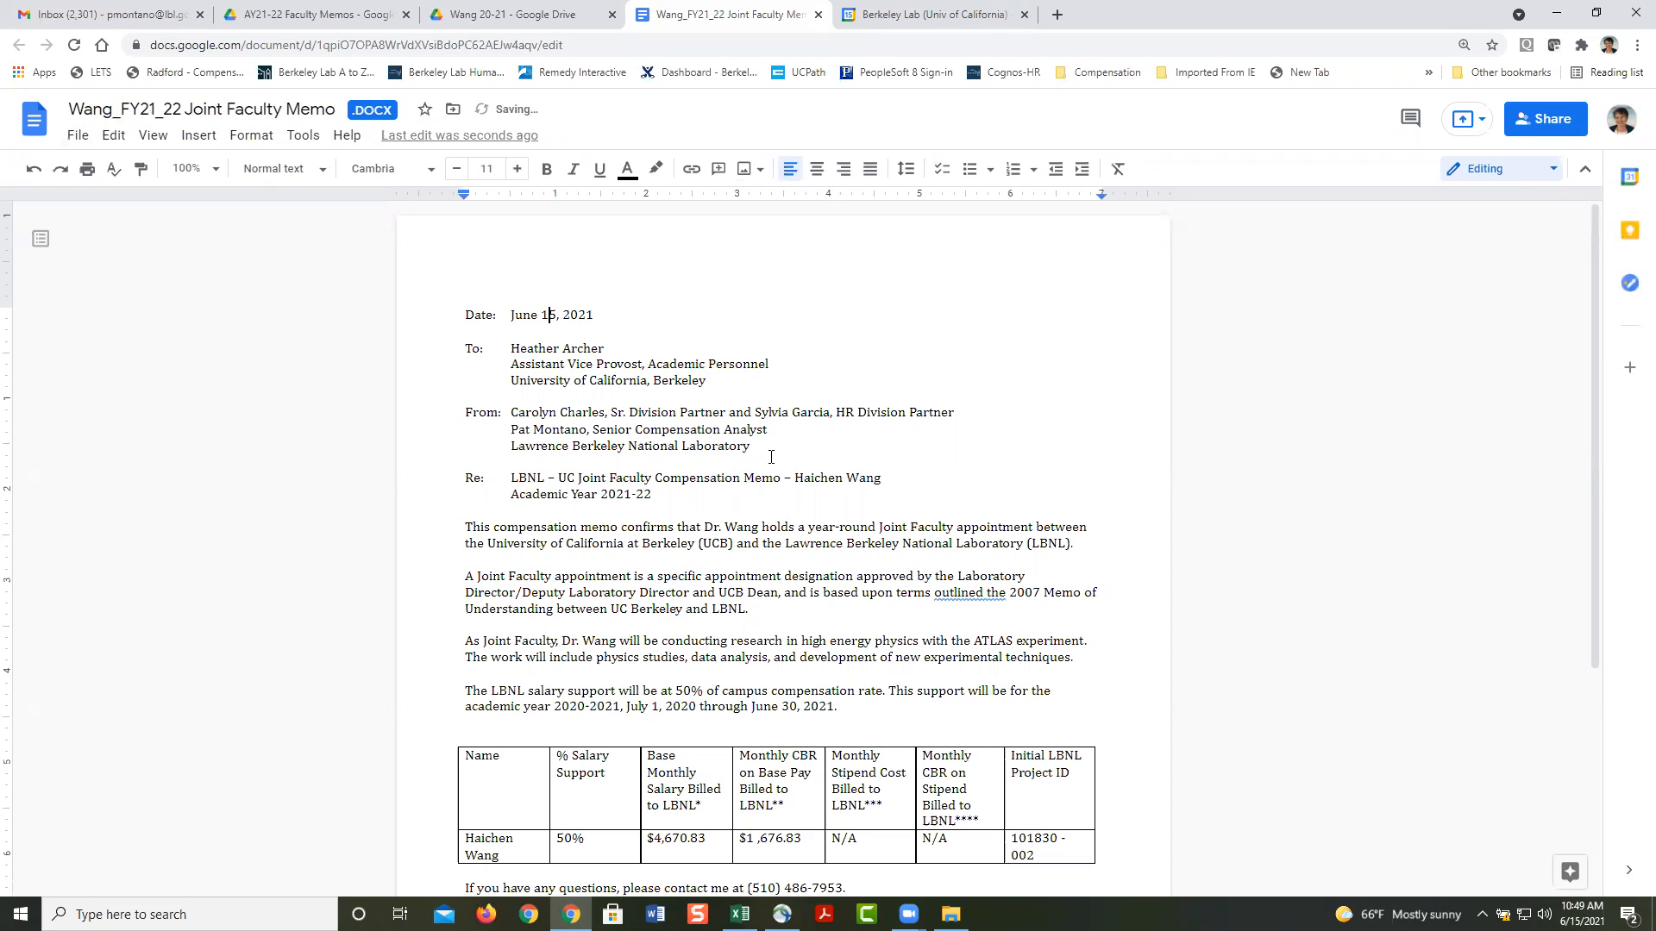
Step: Highlight the division partners' line in the memo's From section in light grey
left_click_drag(955, 412, 514, 414)
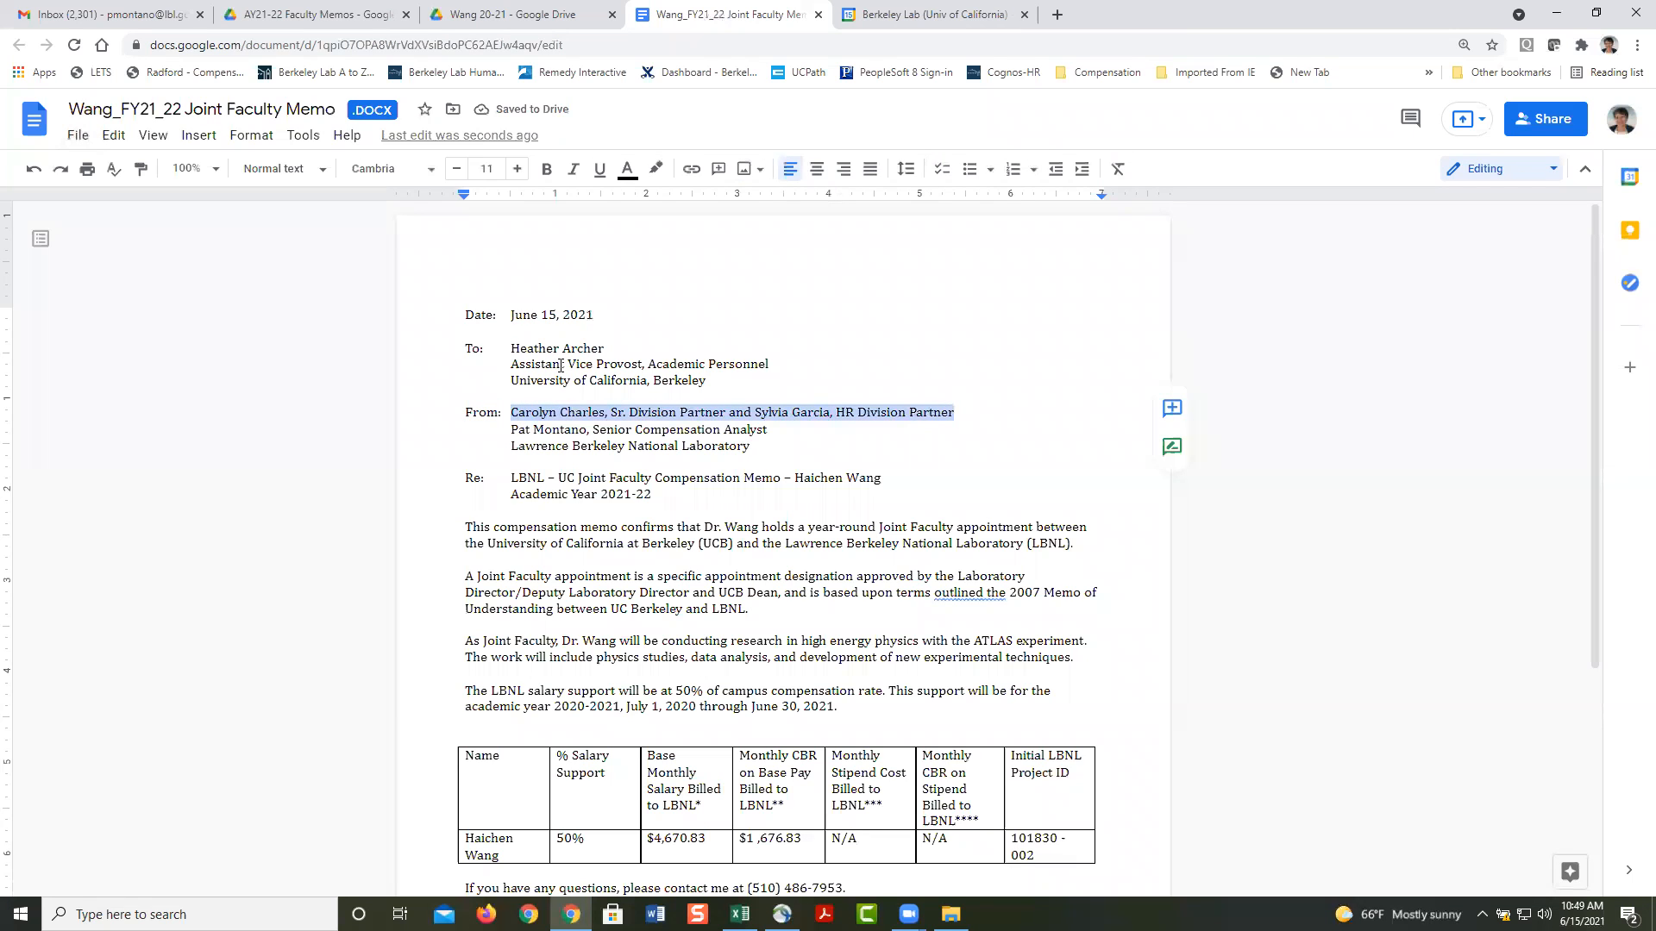
left_click(655, 169)
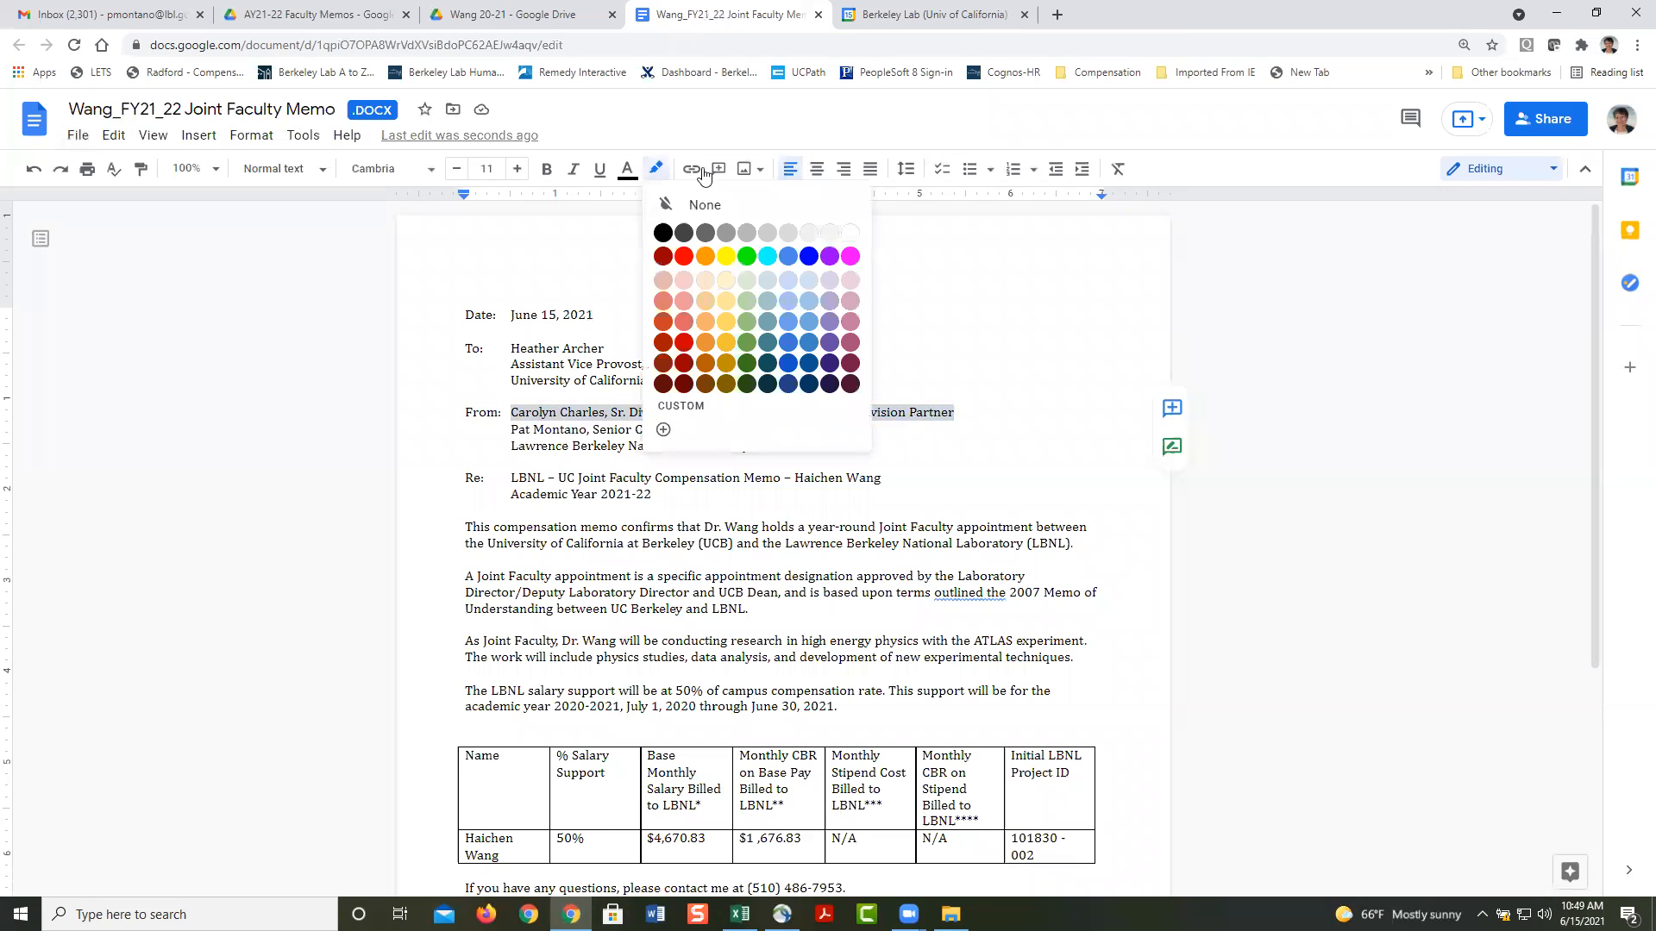
left_click(786, 232)
left_click(799, 442)
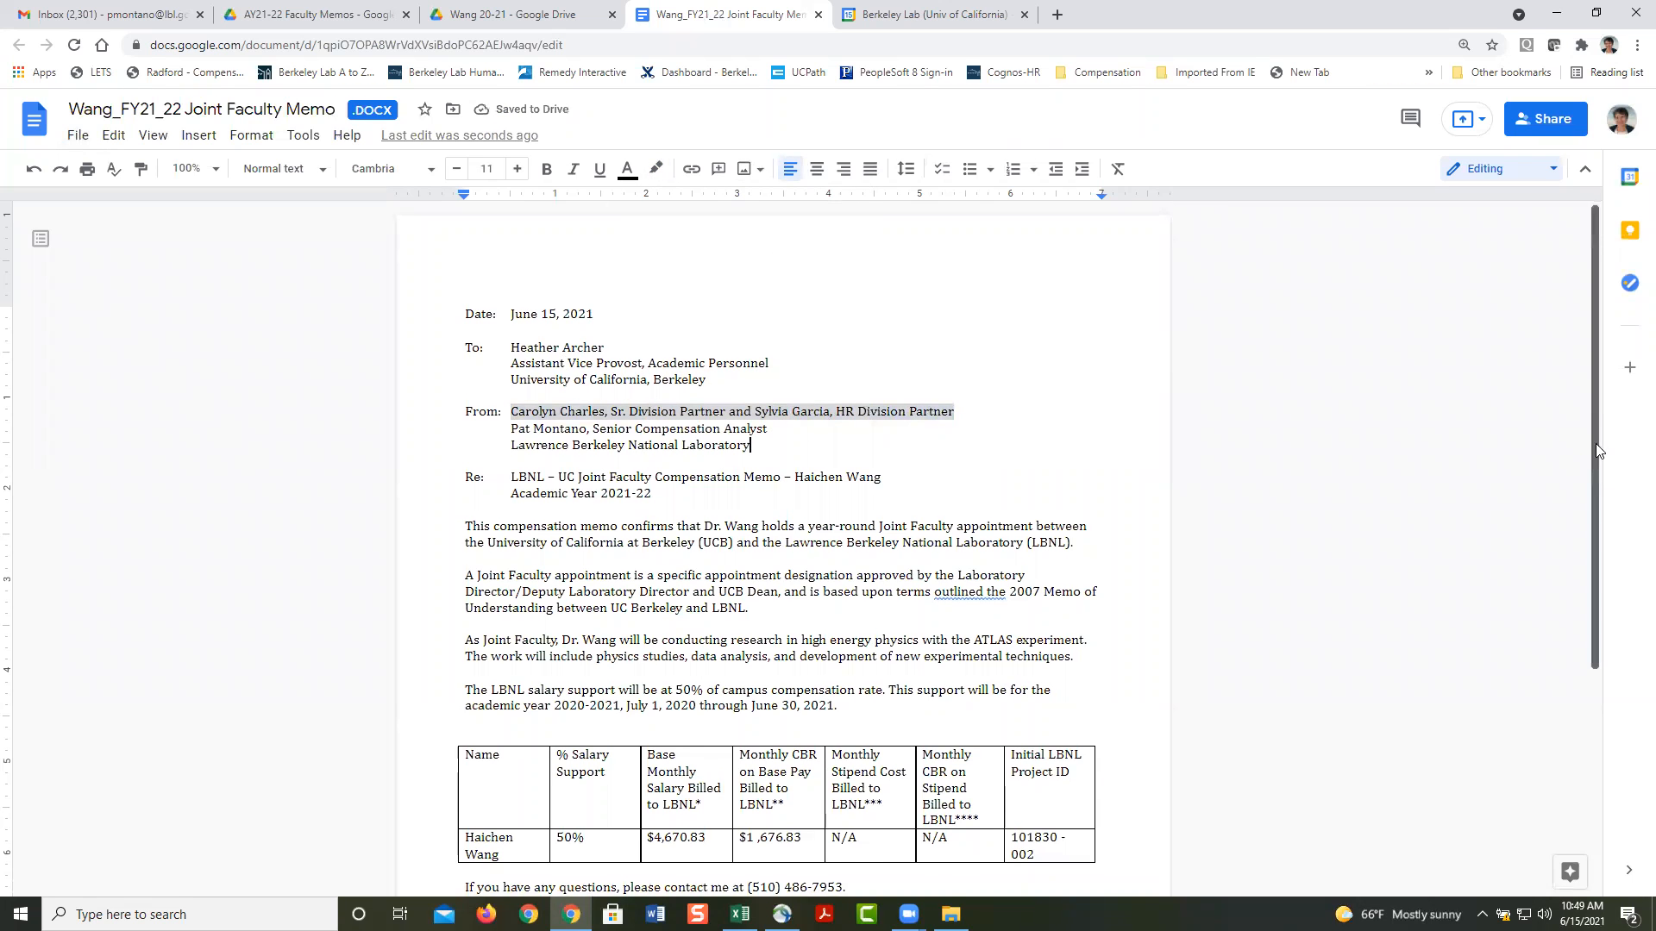
Step: Check the support percentage, academic year and support dates in the memo's salary support paragraph
scroll(1595, 448, "down", 1)
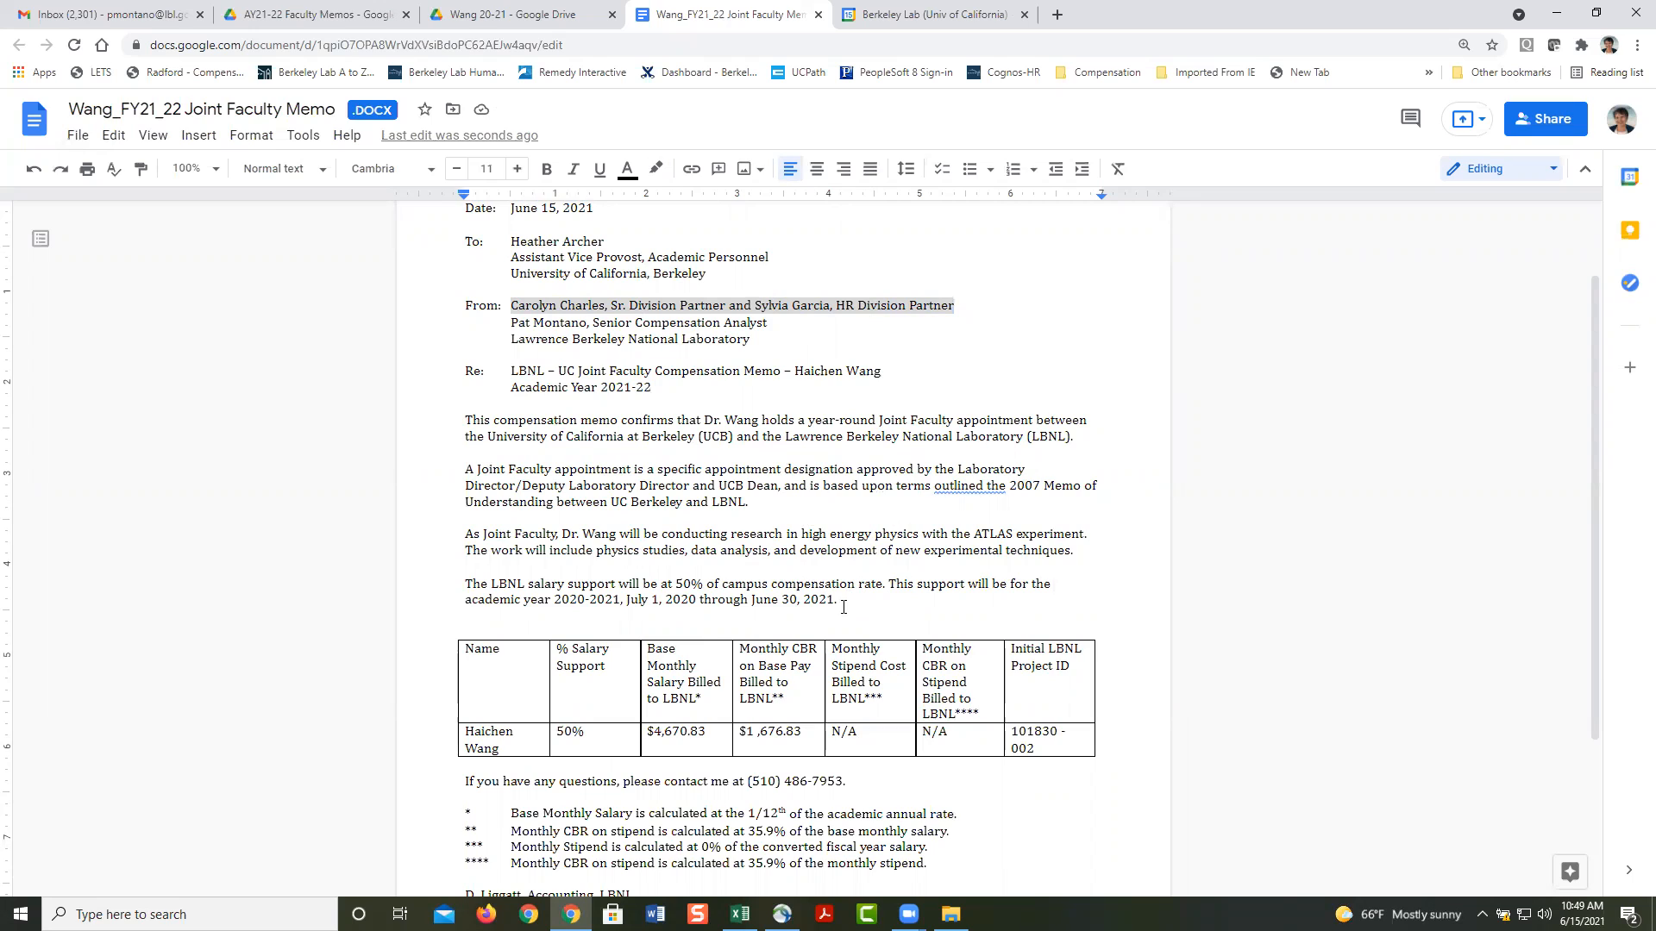
left_click(1059, 589)
left_click_drag(676, 586, 690, 584)
left_click(686, 586)
left_click_drag(1592, 457, 1583, 550)
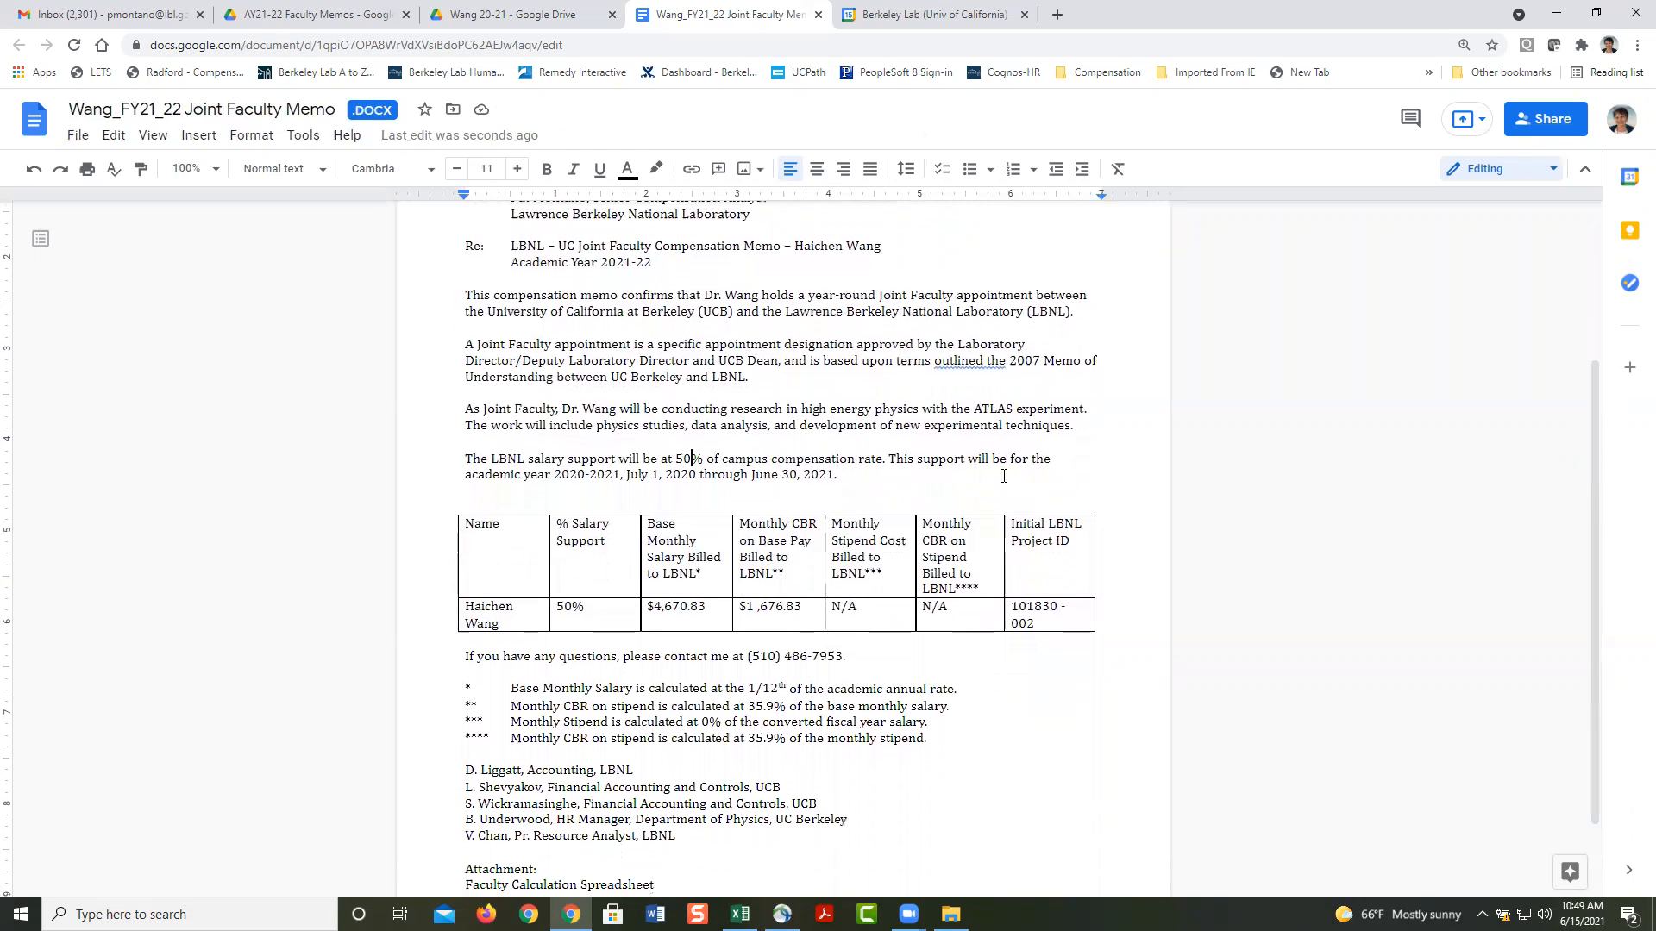
left_click(857, 470)
left_click_drag(554, 475, 619, 473)
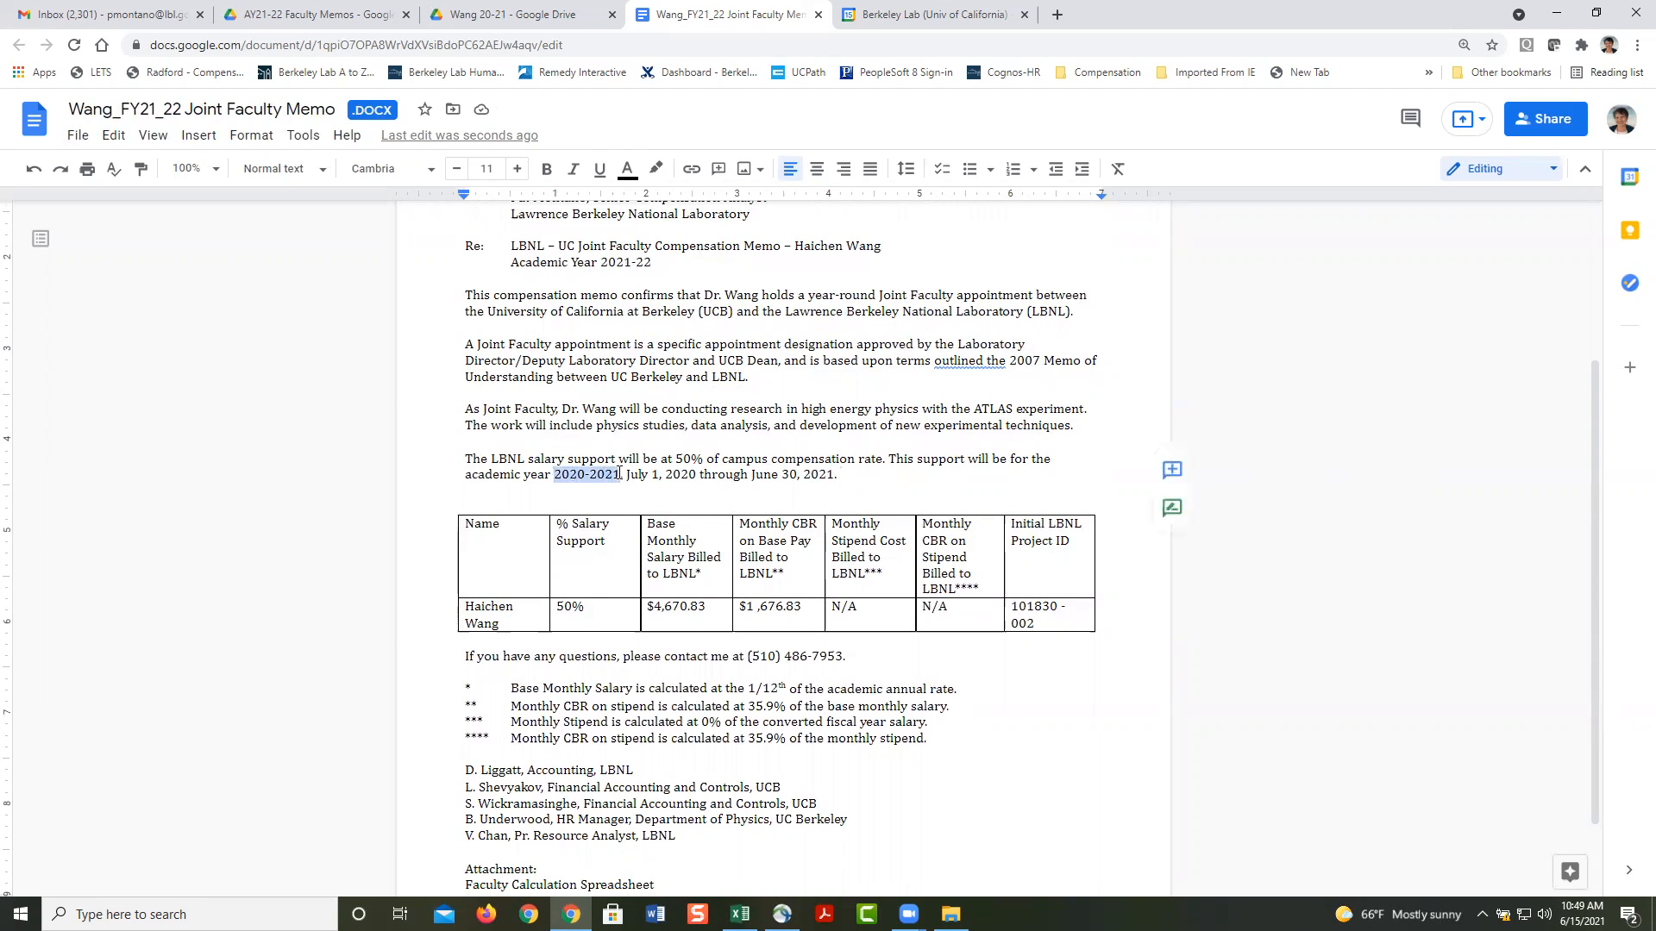
left_click(933, 481)
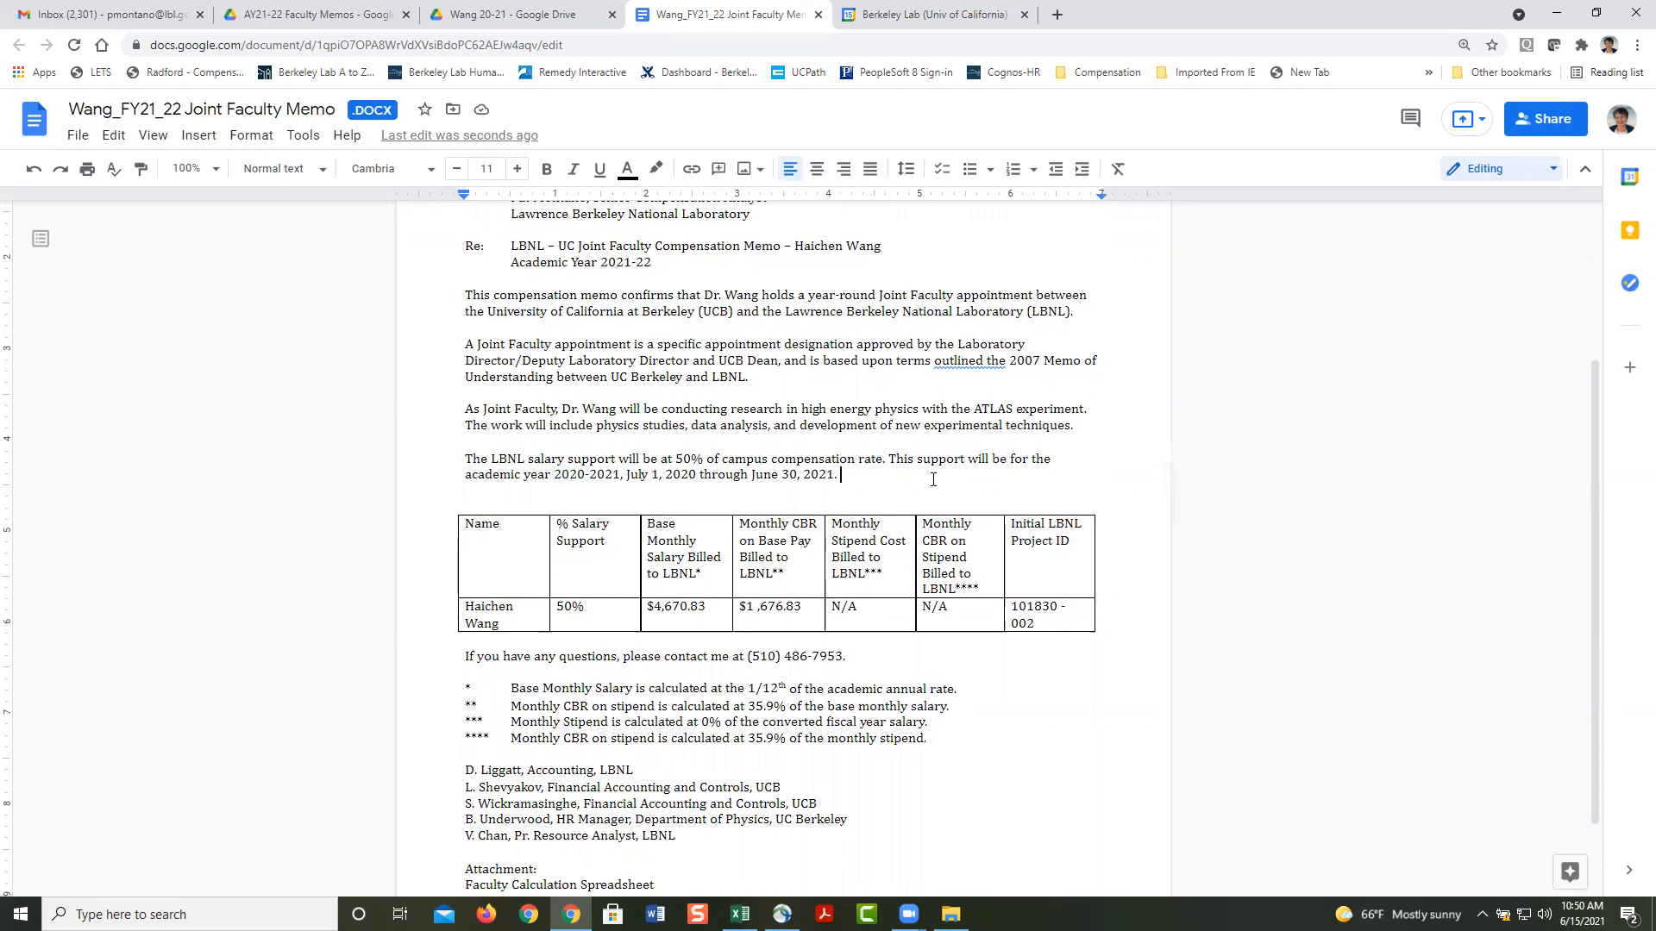
Step: Open the document search and look for the find and replace command
key("ctrl+f")
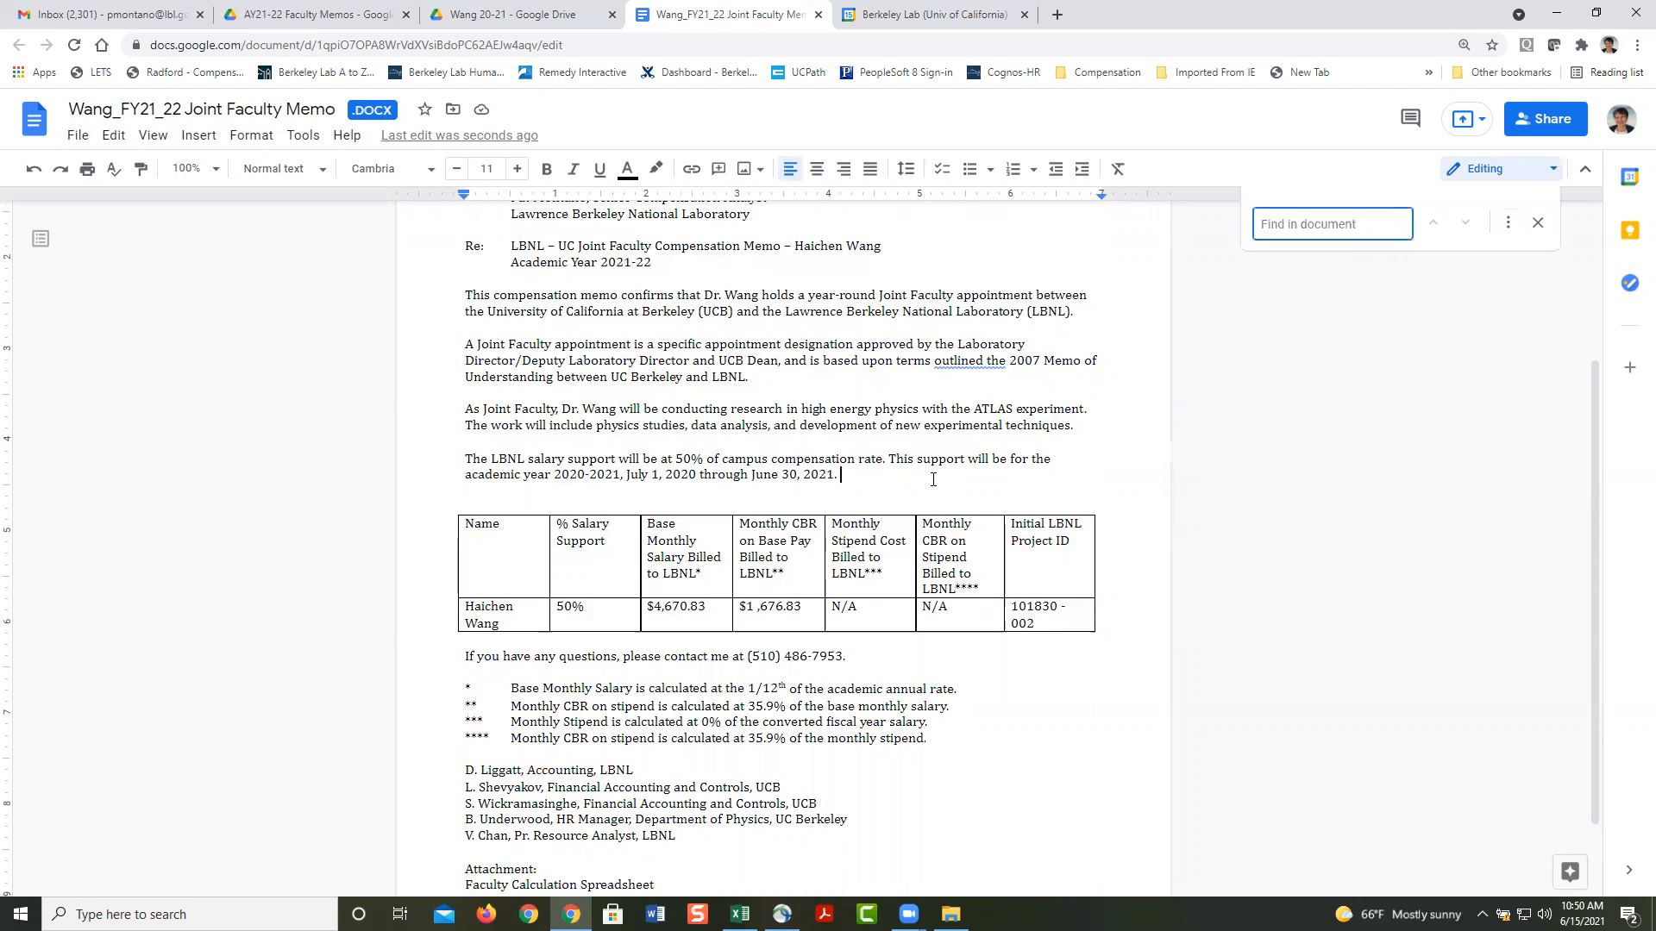
left_click(111, 139)
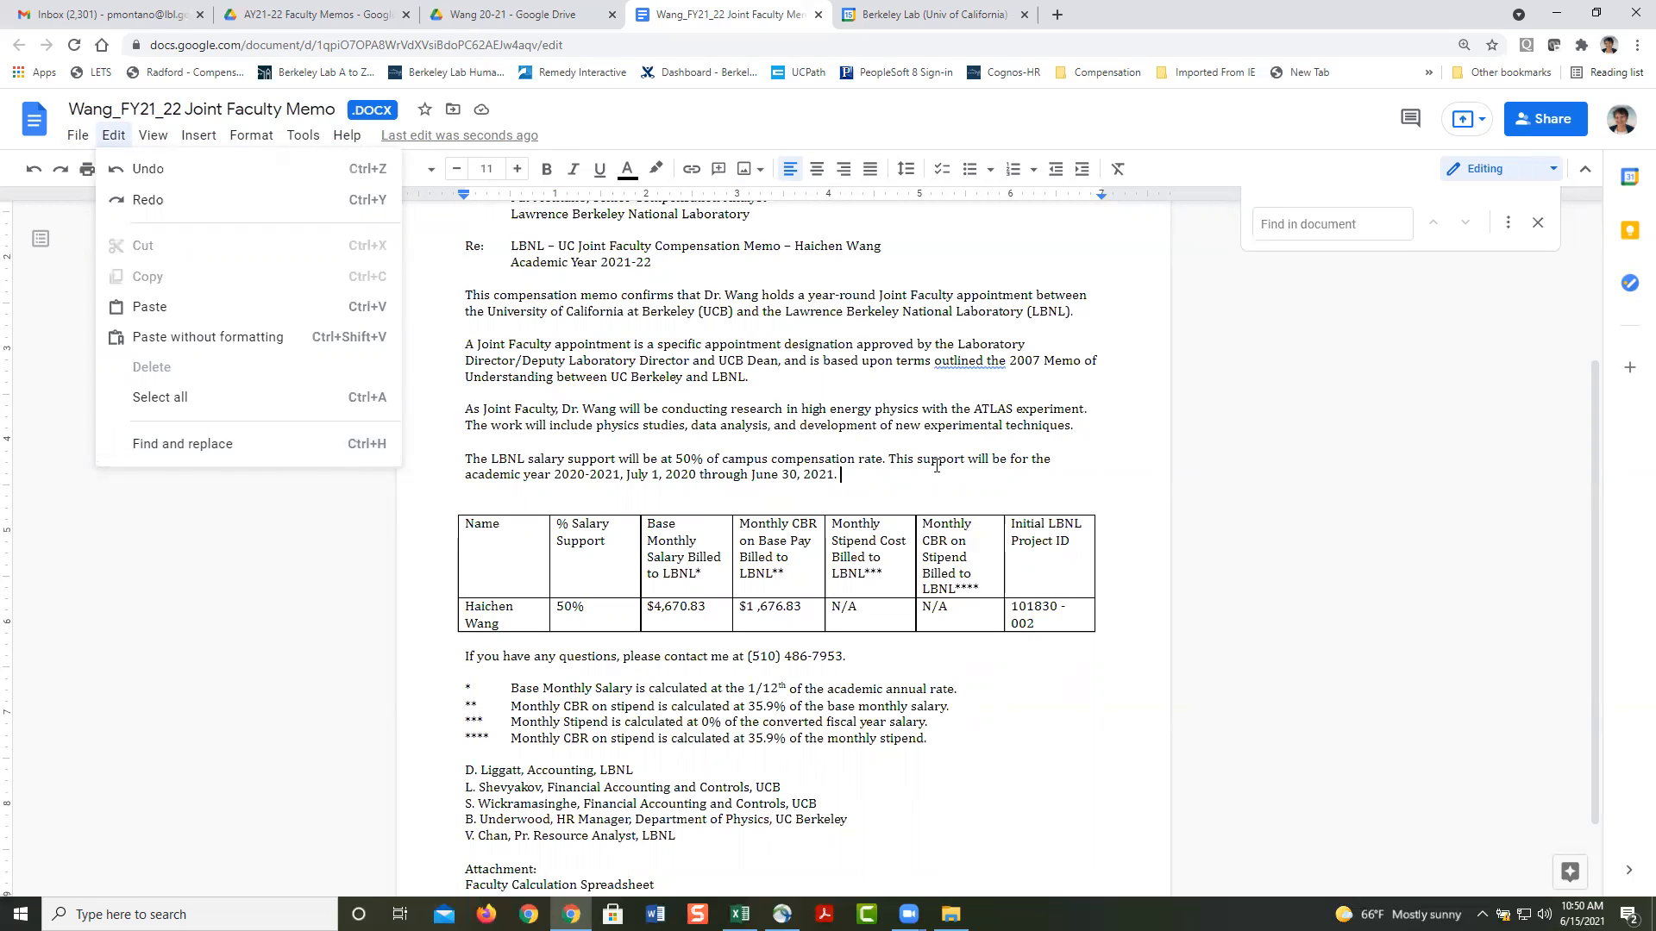
left_click(606, 610)
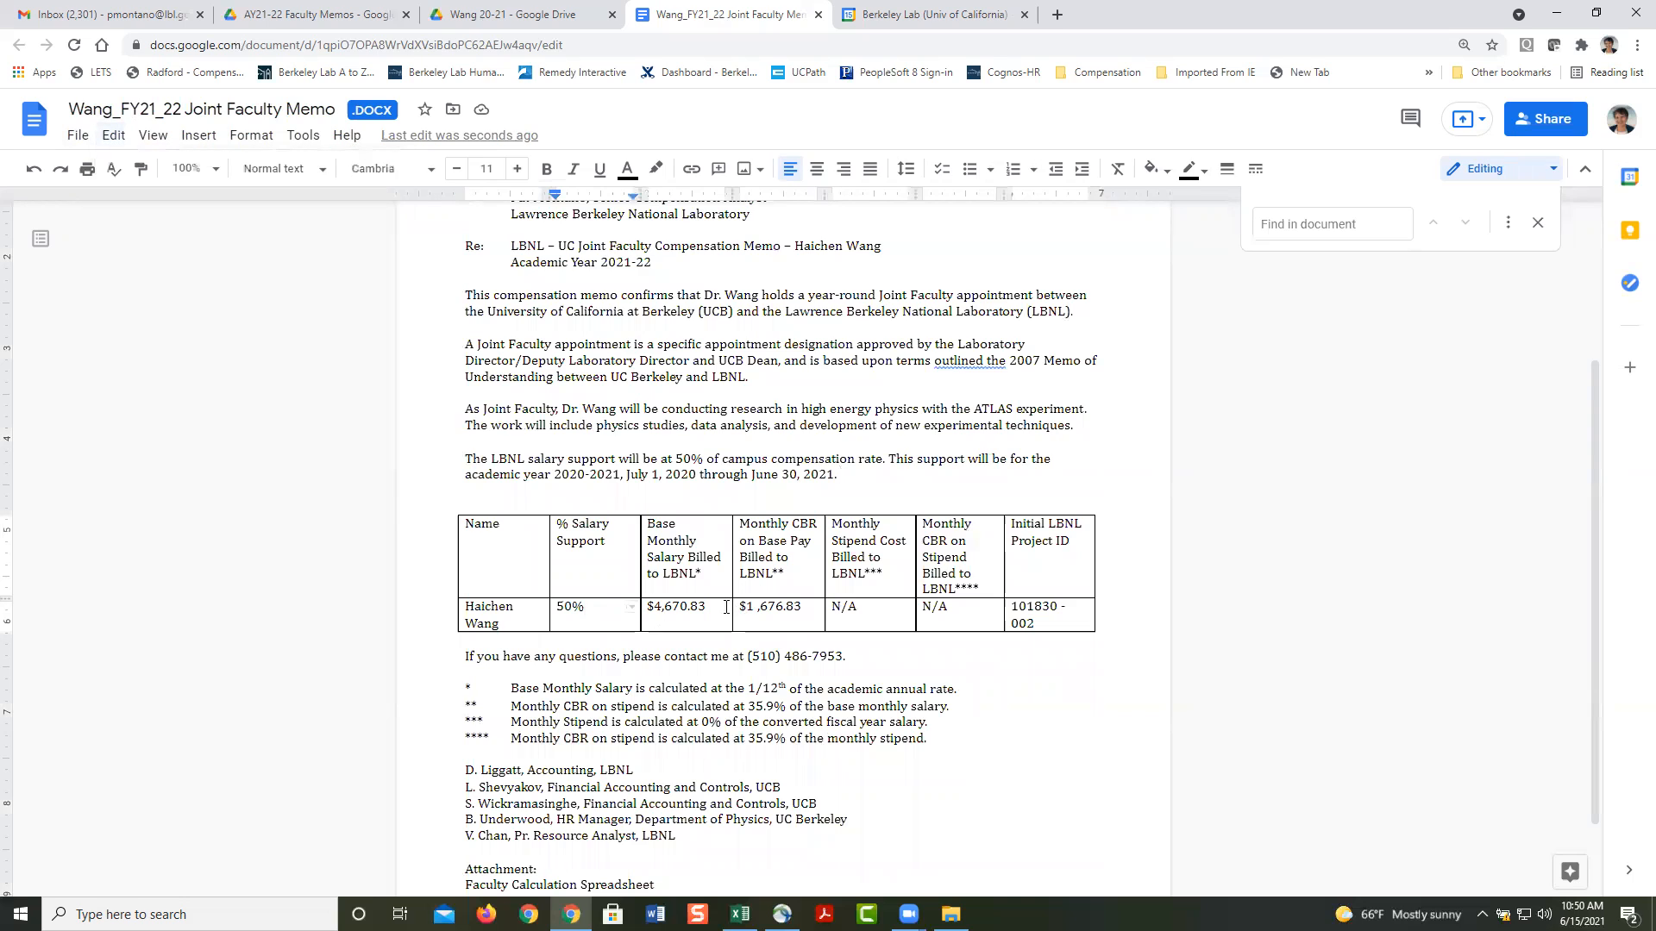
Step: Check the base monthly salary and CBR cells in the memo table and open the Faculty Calc AY20-21-rev spreadsheet from Google Drive
left_click(714, 607)
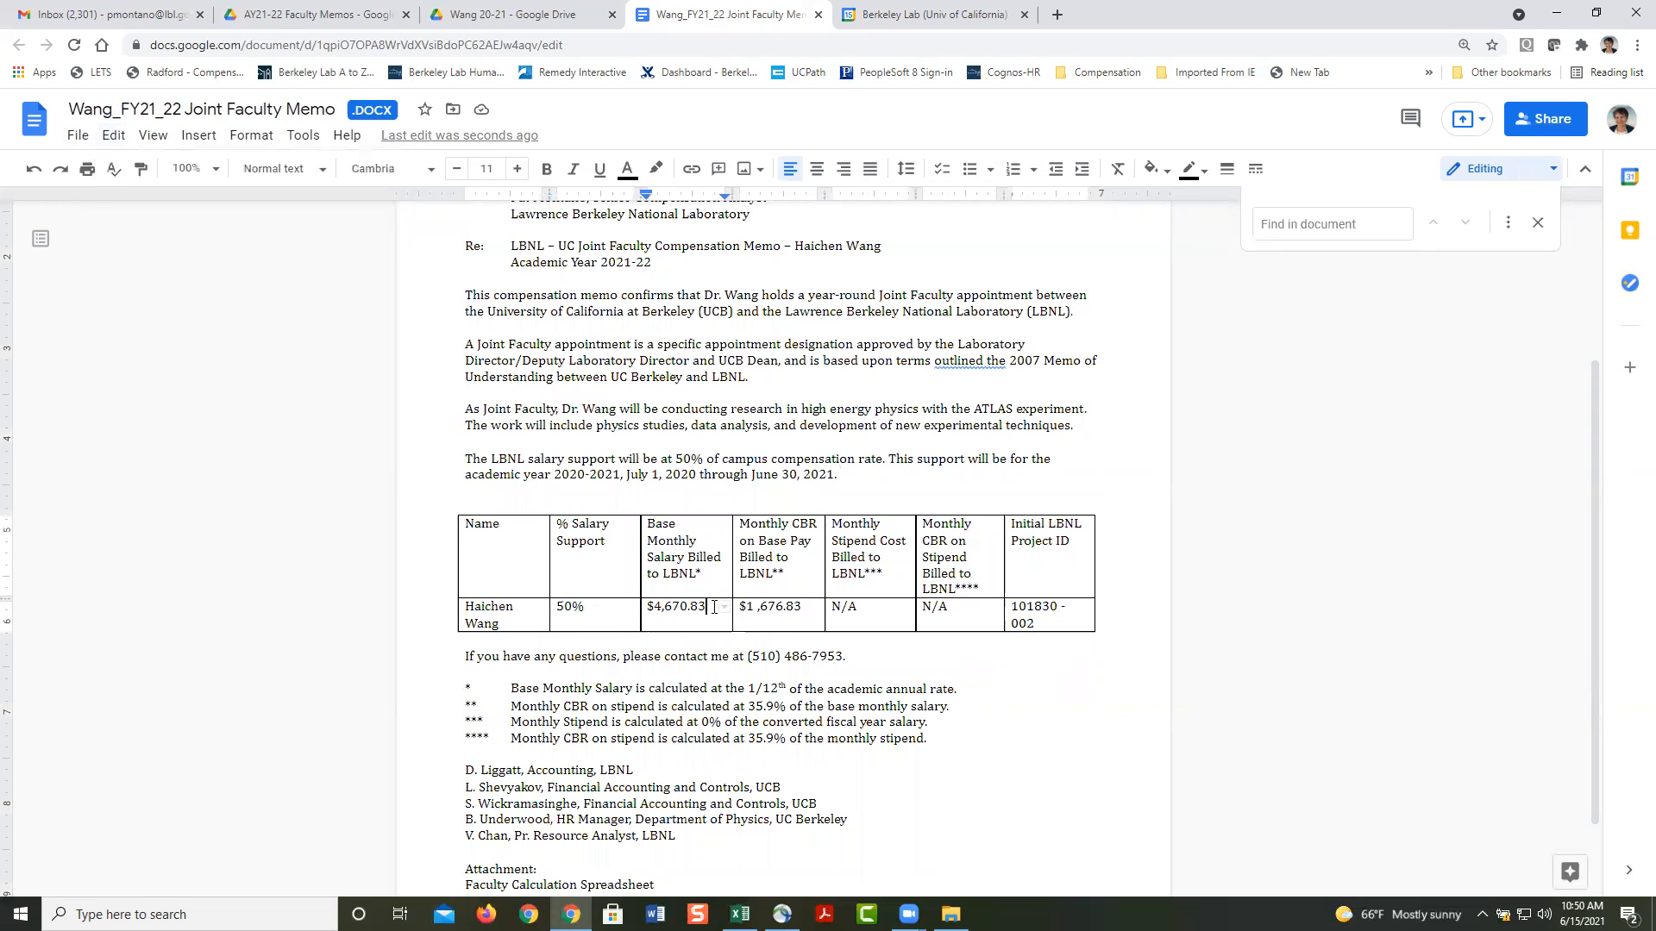
left_click(810, 604)
left_click(494, 13)
double_click(390, 310)
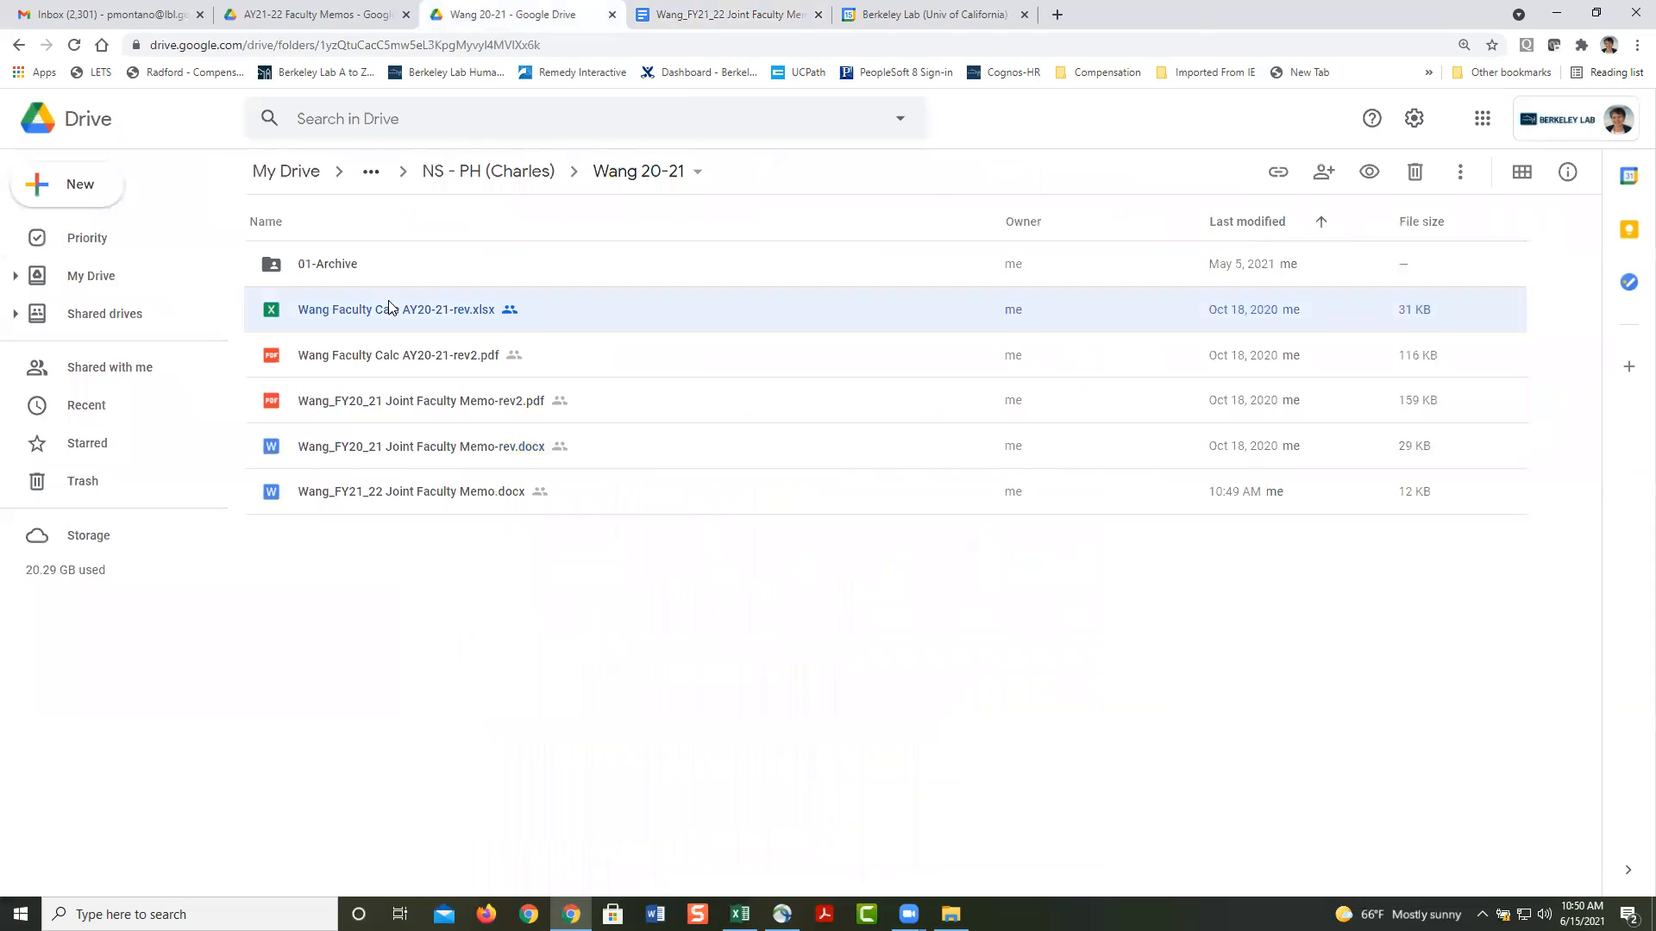
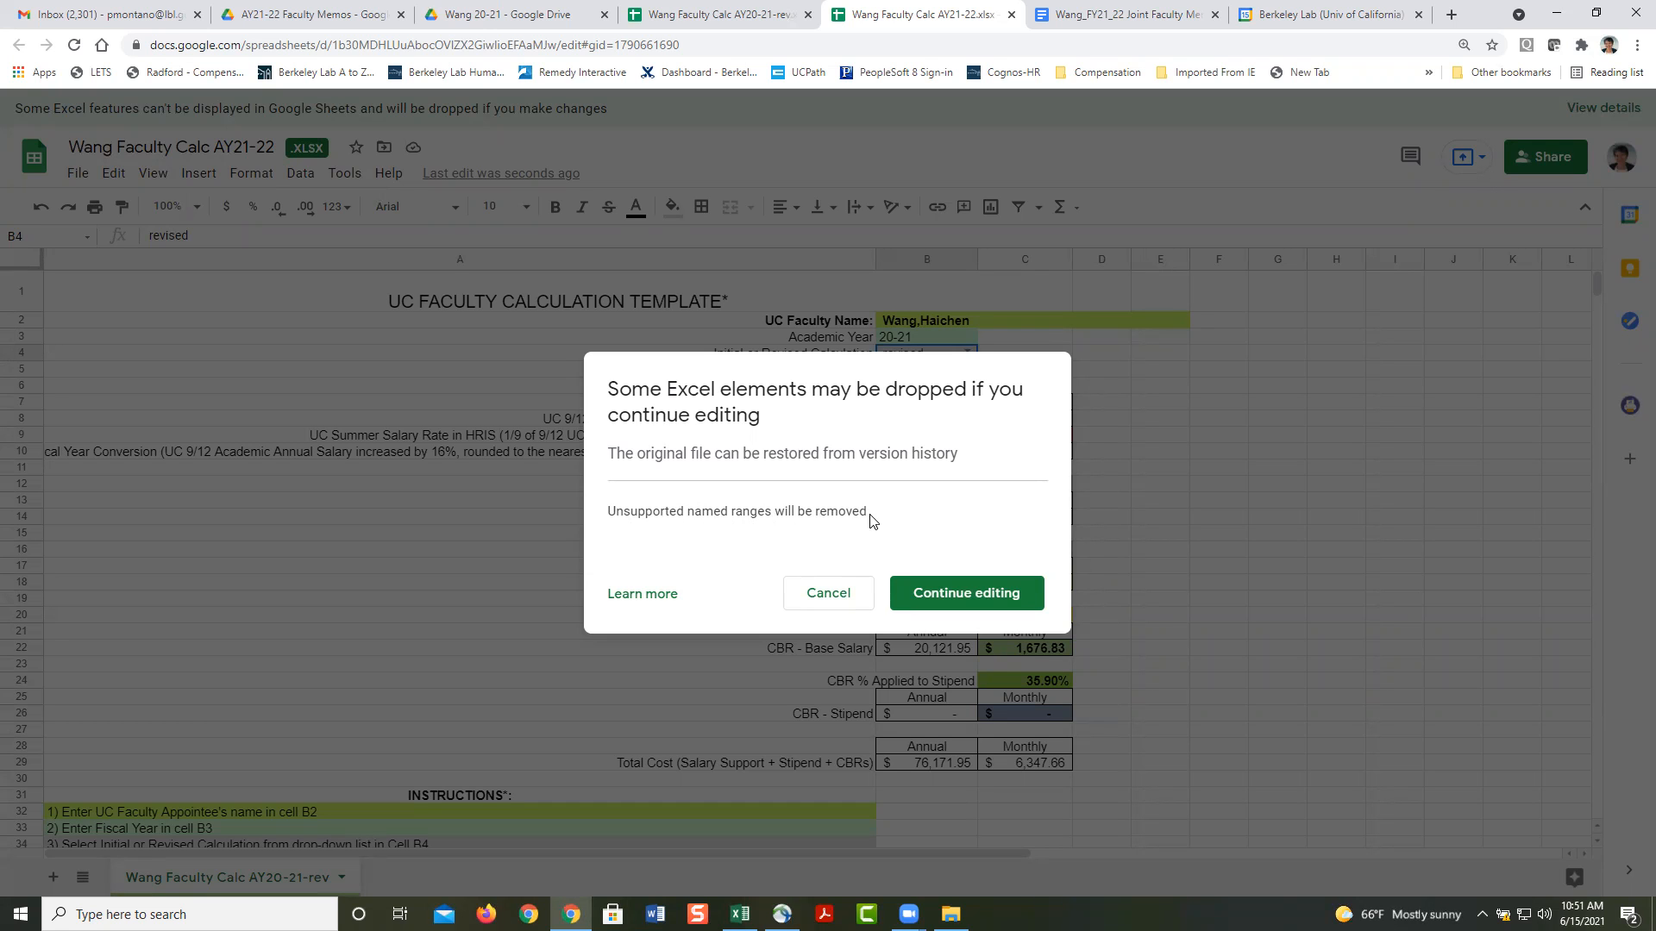
Step: Continue editing the Faculty Calc AY21-22 copy with academic year 21-22 and set its calculation type to Initial
left_click(949, 594)
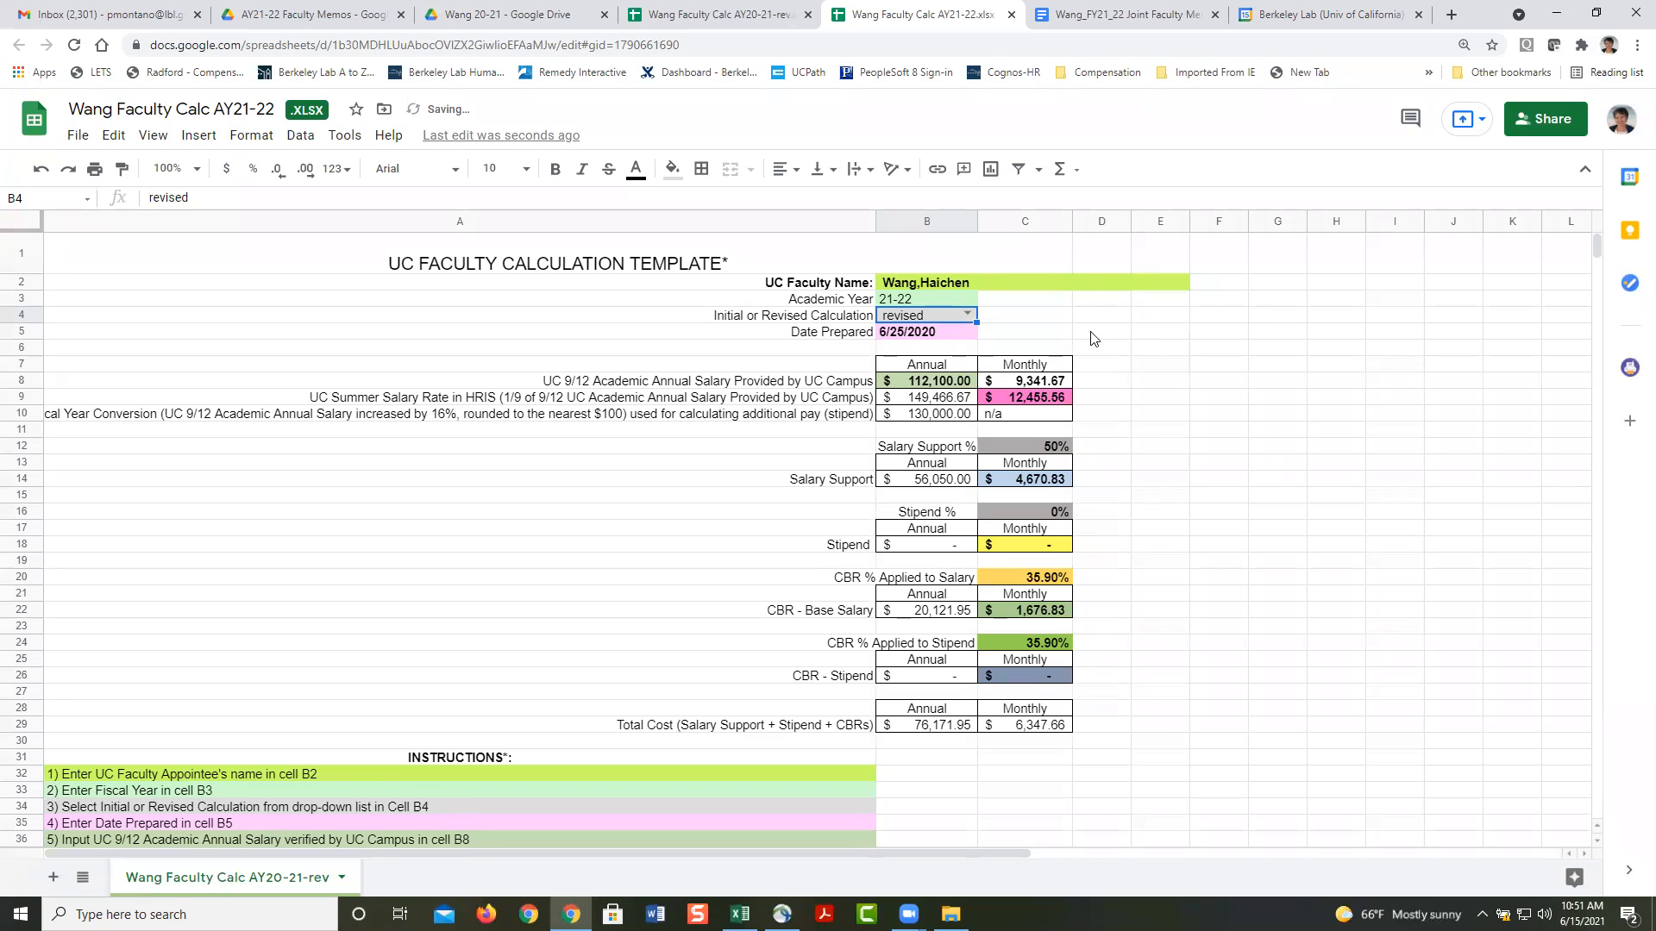
left_click(968, 314)
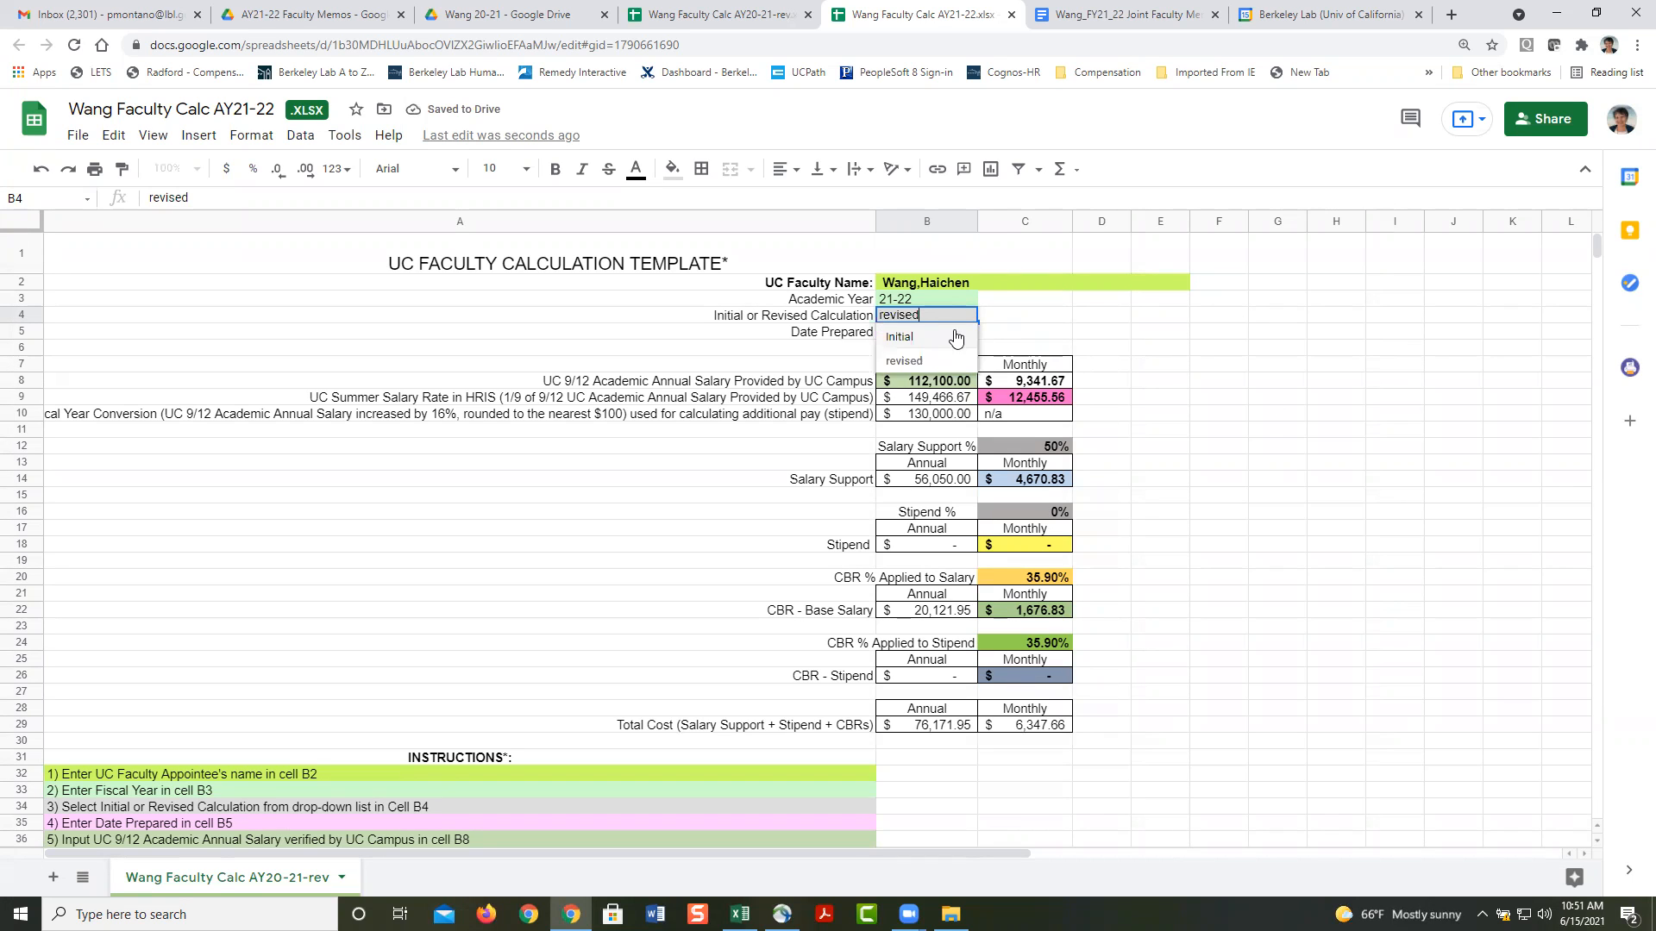
left_click(955, 336)
left_click(955, 336)
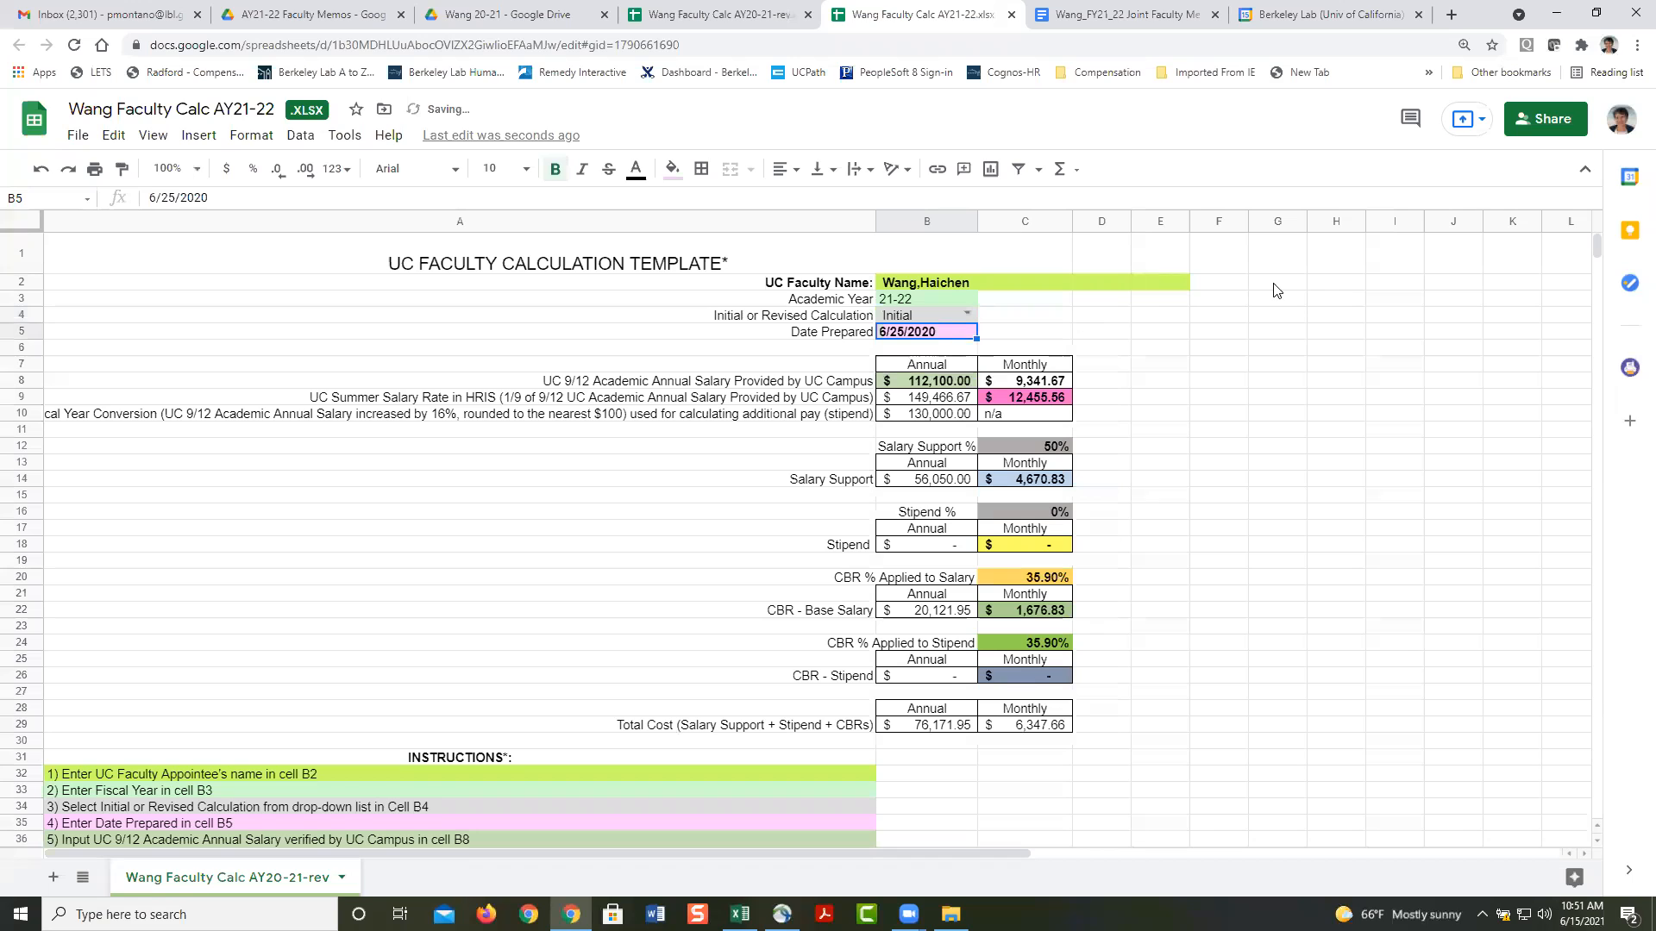
Step: Set the date prepared to 6/15/2021 and close both the AY21-22 and AY20-21-rev calculation spreadsheets
type("6")
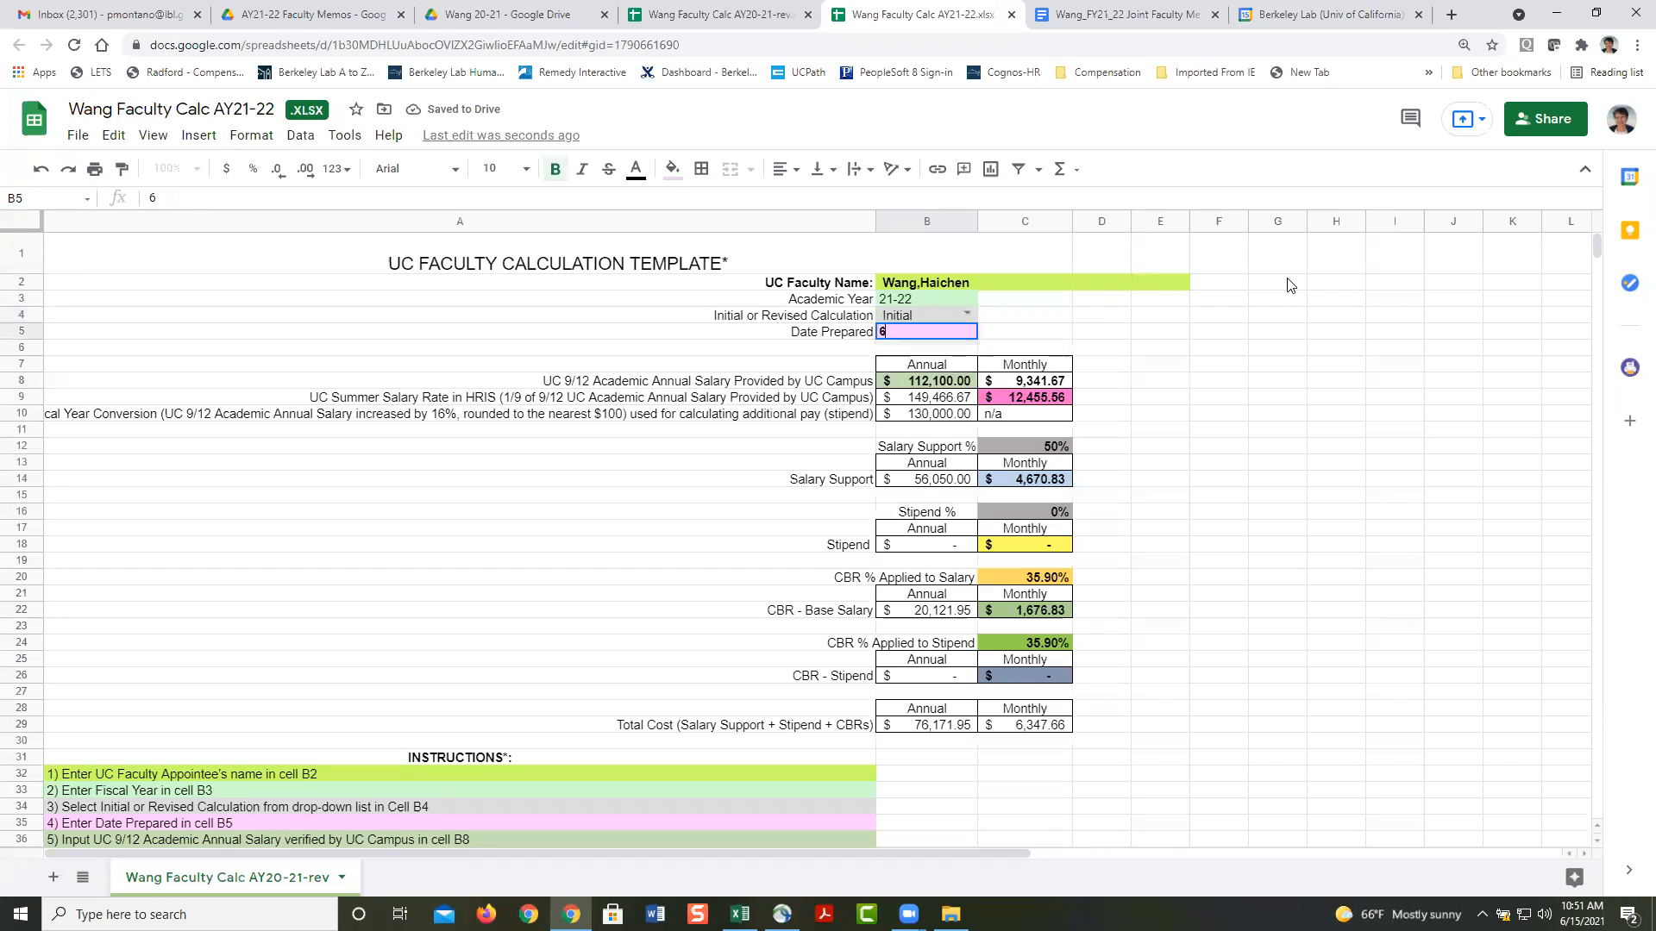
type("/15/2021")
key("Return")
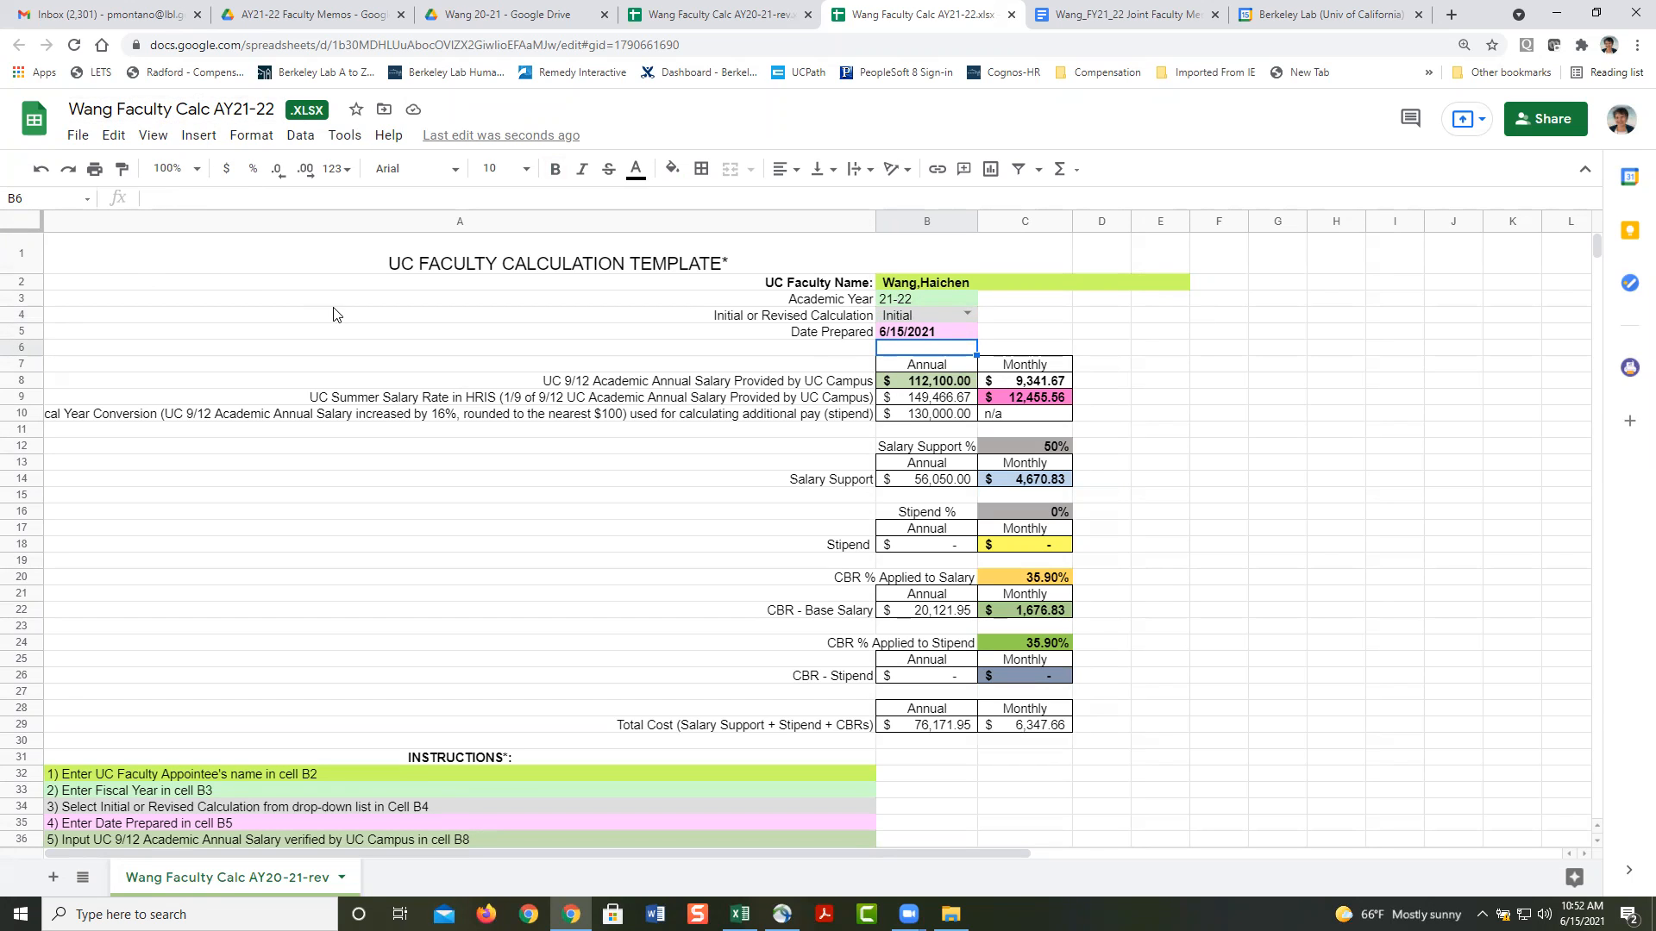
left_click(1011, 15)
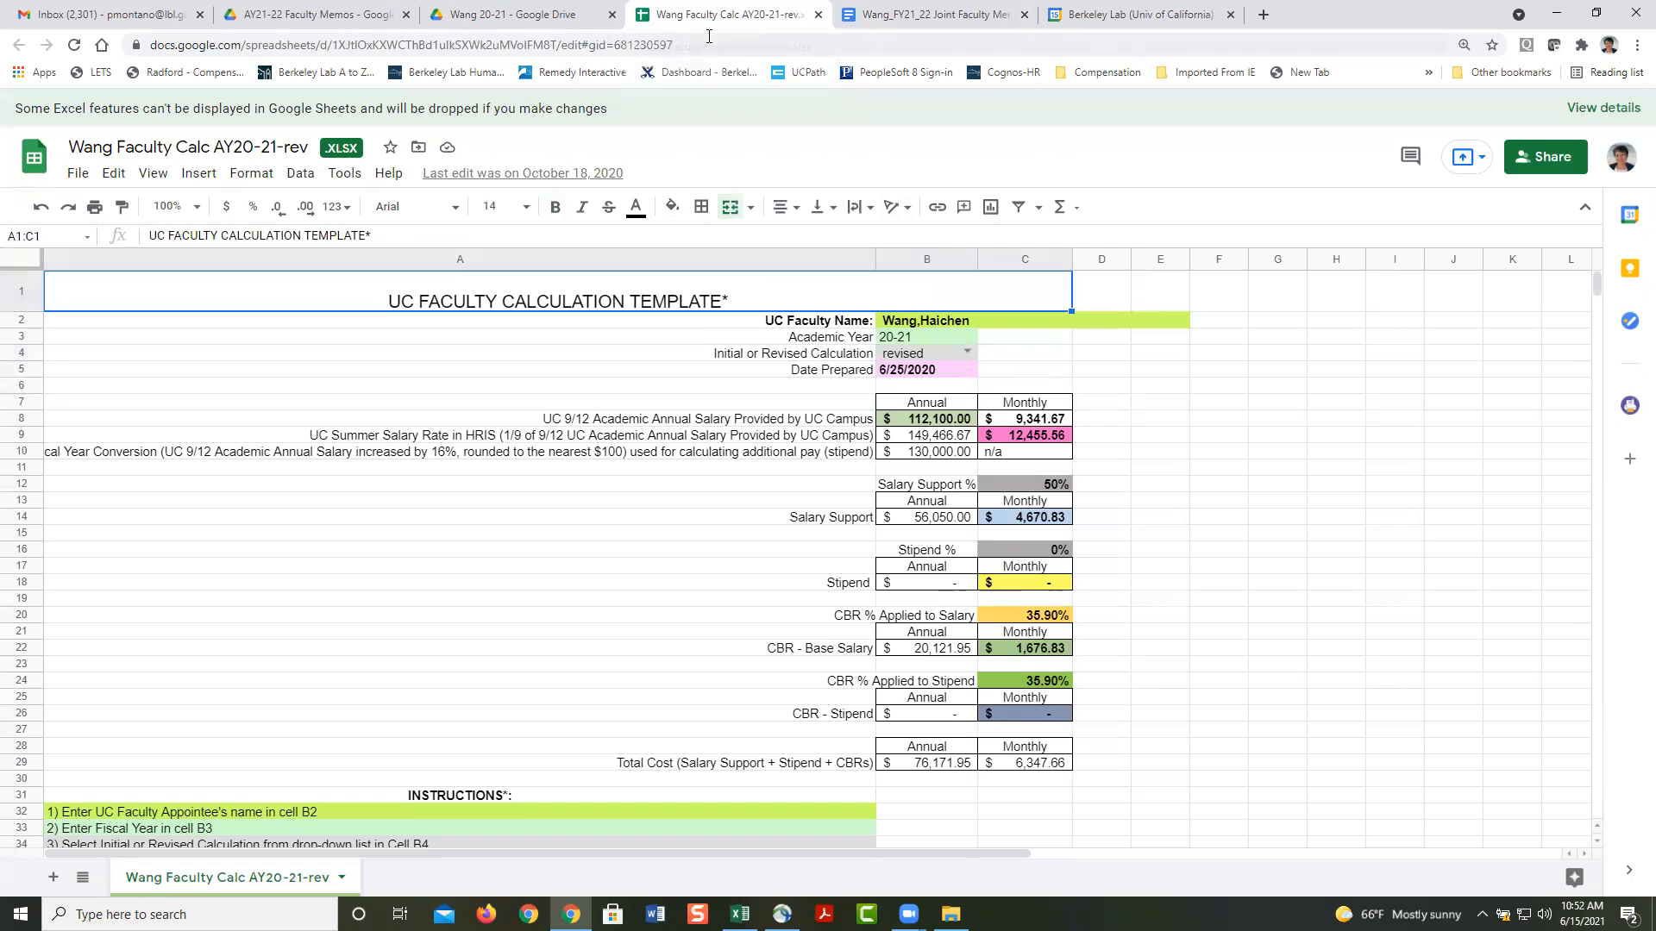
left_click(818, 15)
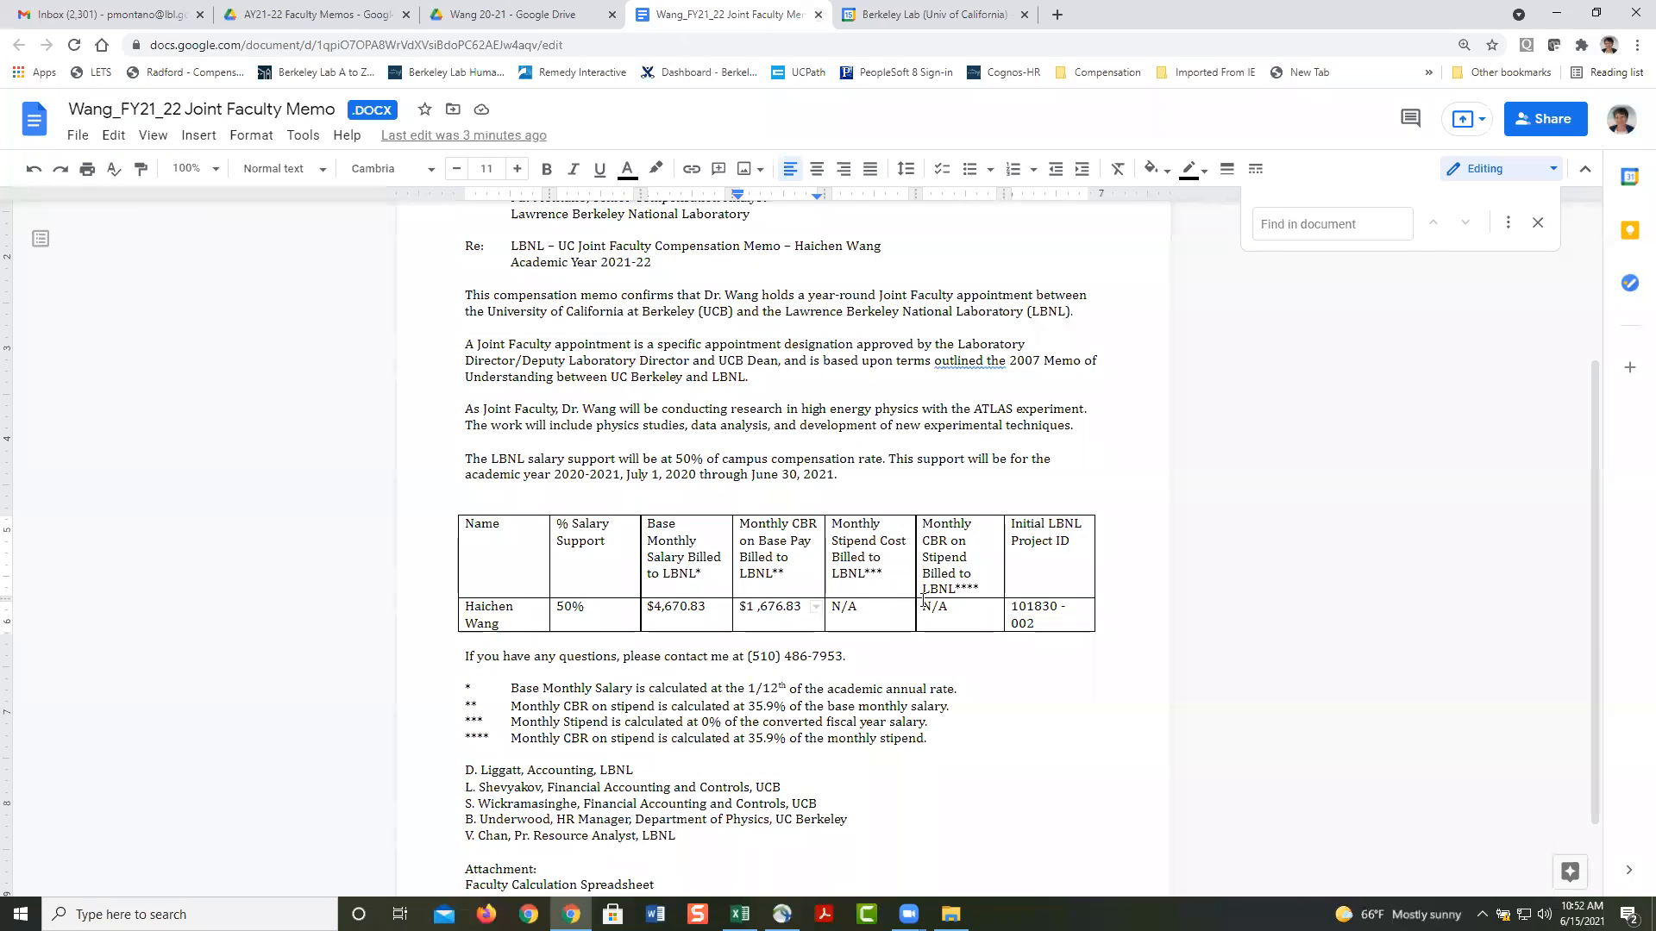
Step: Check the project ID, footnotes and copied recipients in the FY21_22 memo, close it and return to its Drive folder
left_click(1057, 614)
left_click_drag(1597, 460, 1587, 494)
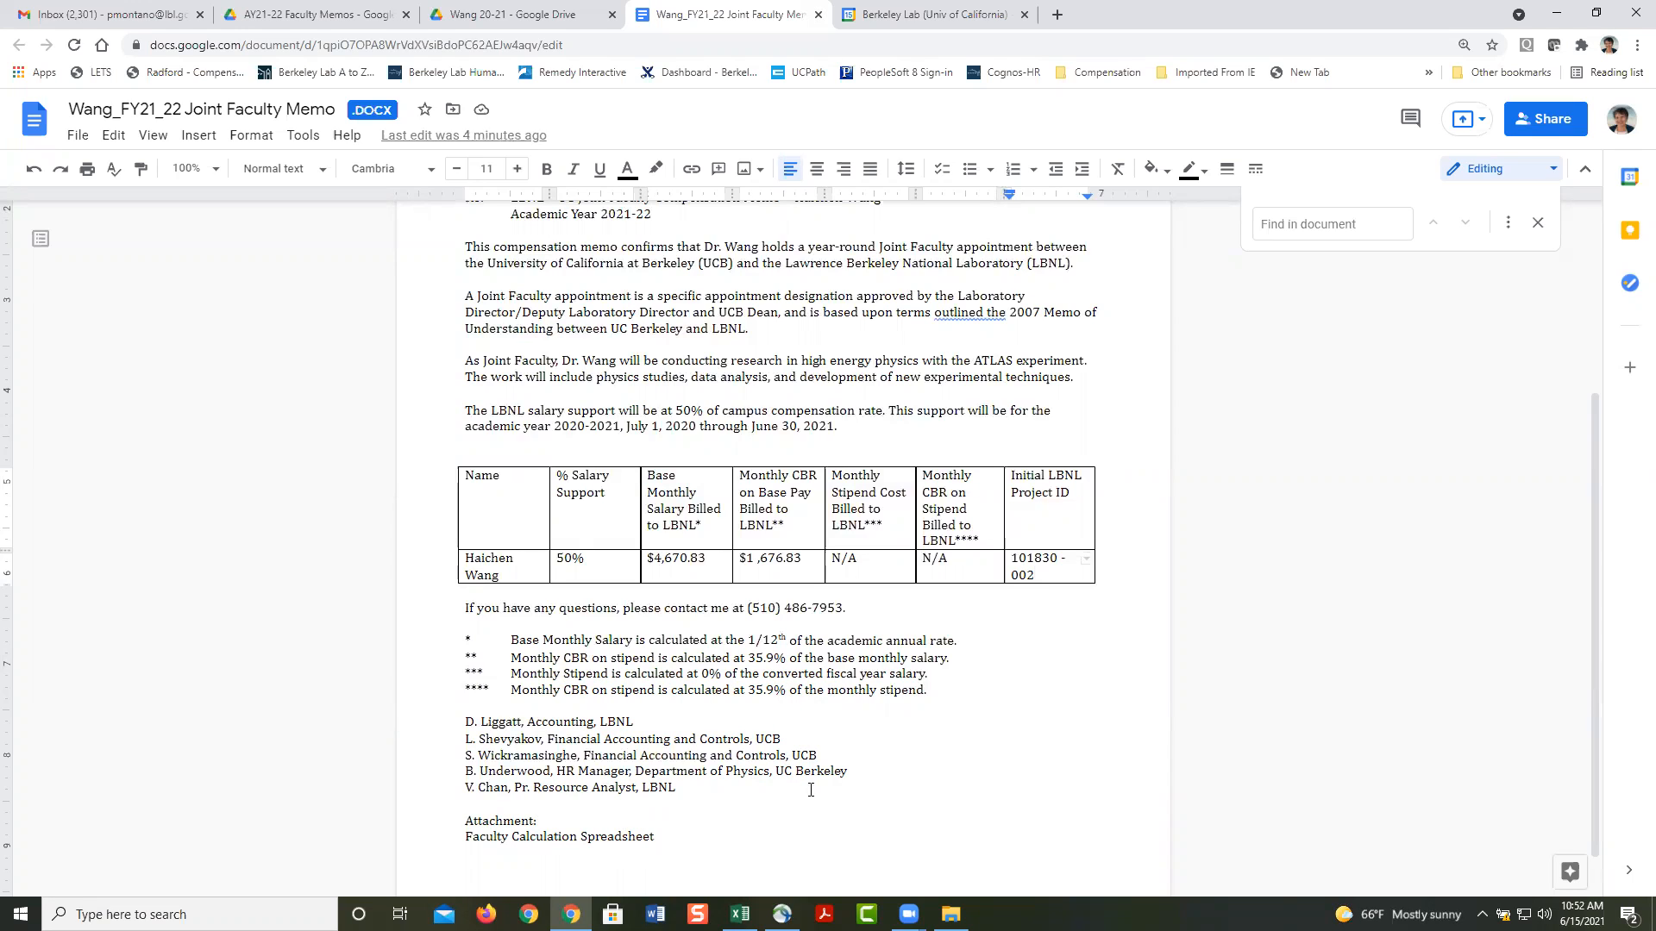
left_click(866, 769)
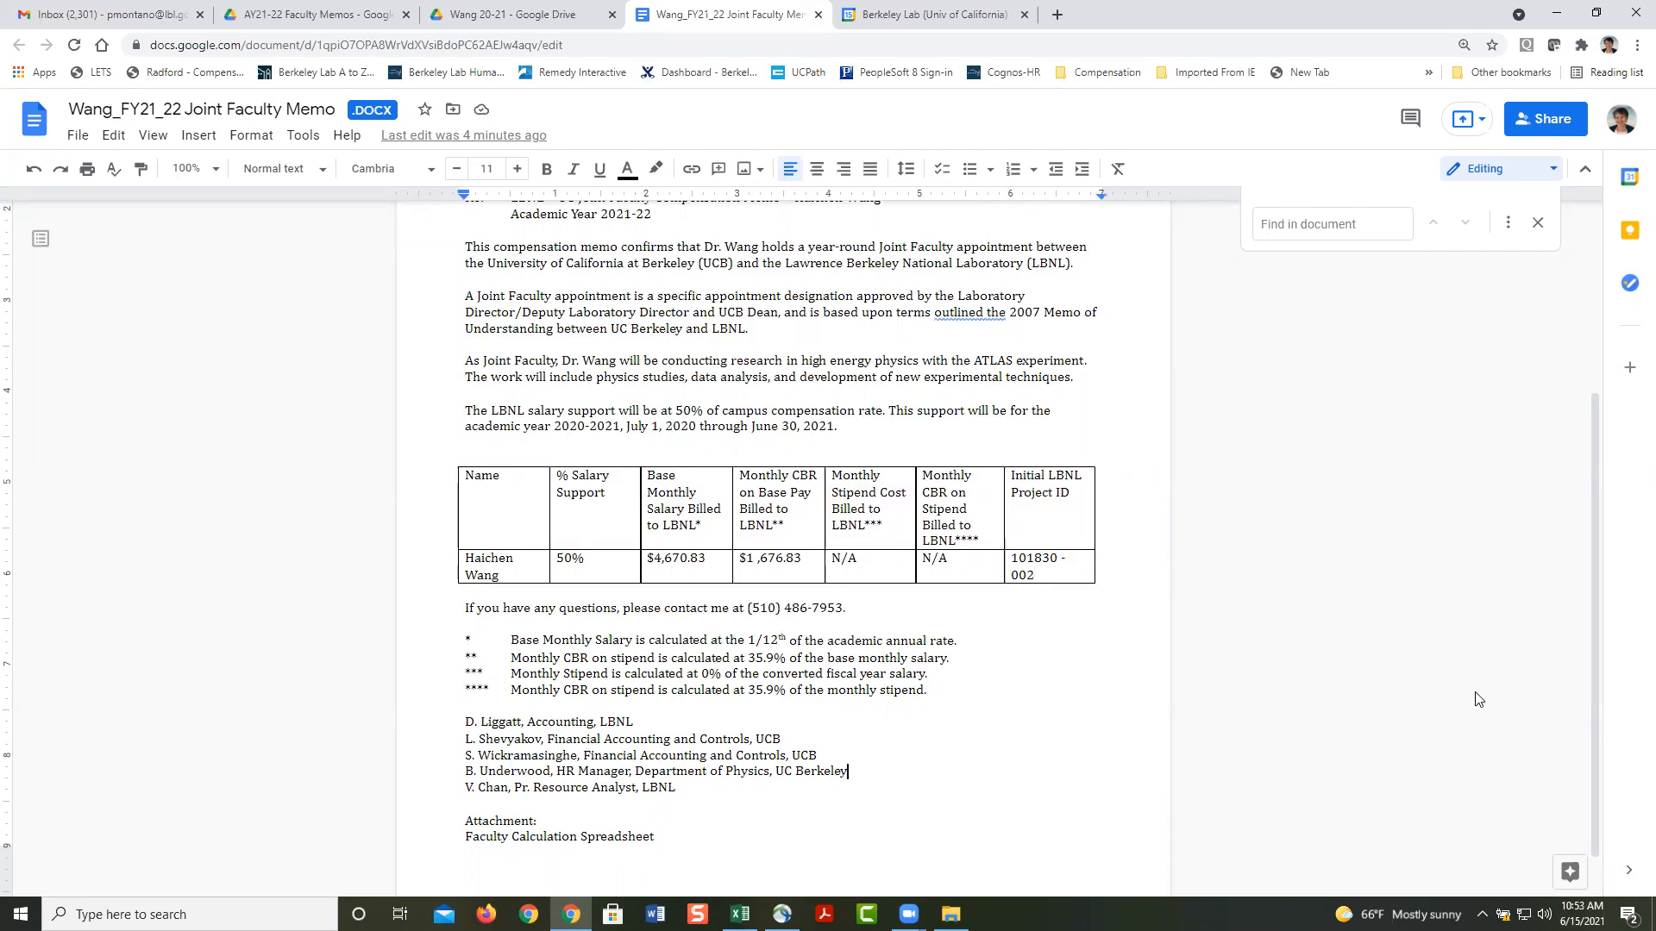
scroll(1593, 689, "down", 1)
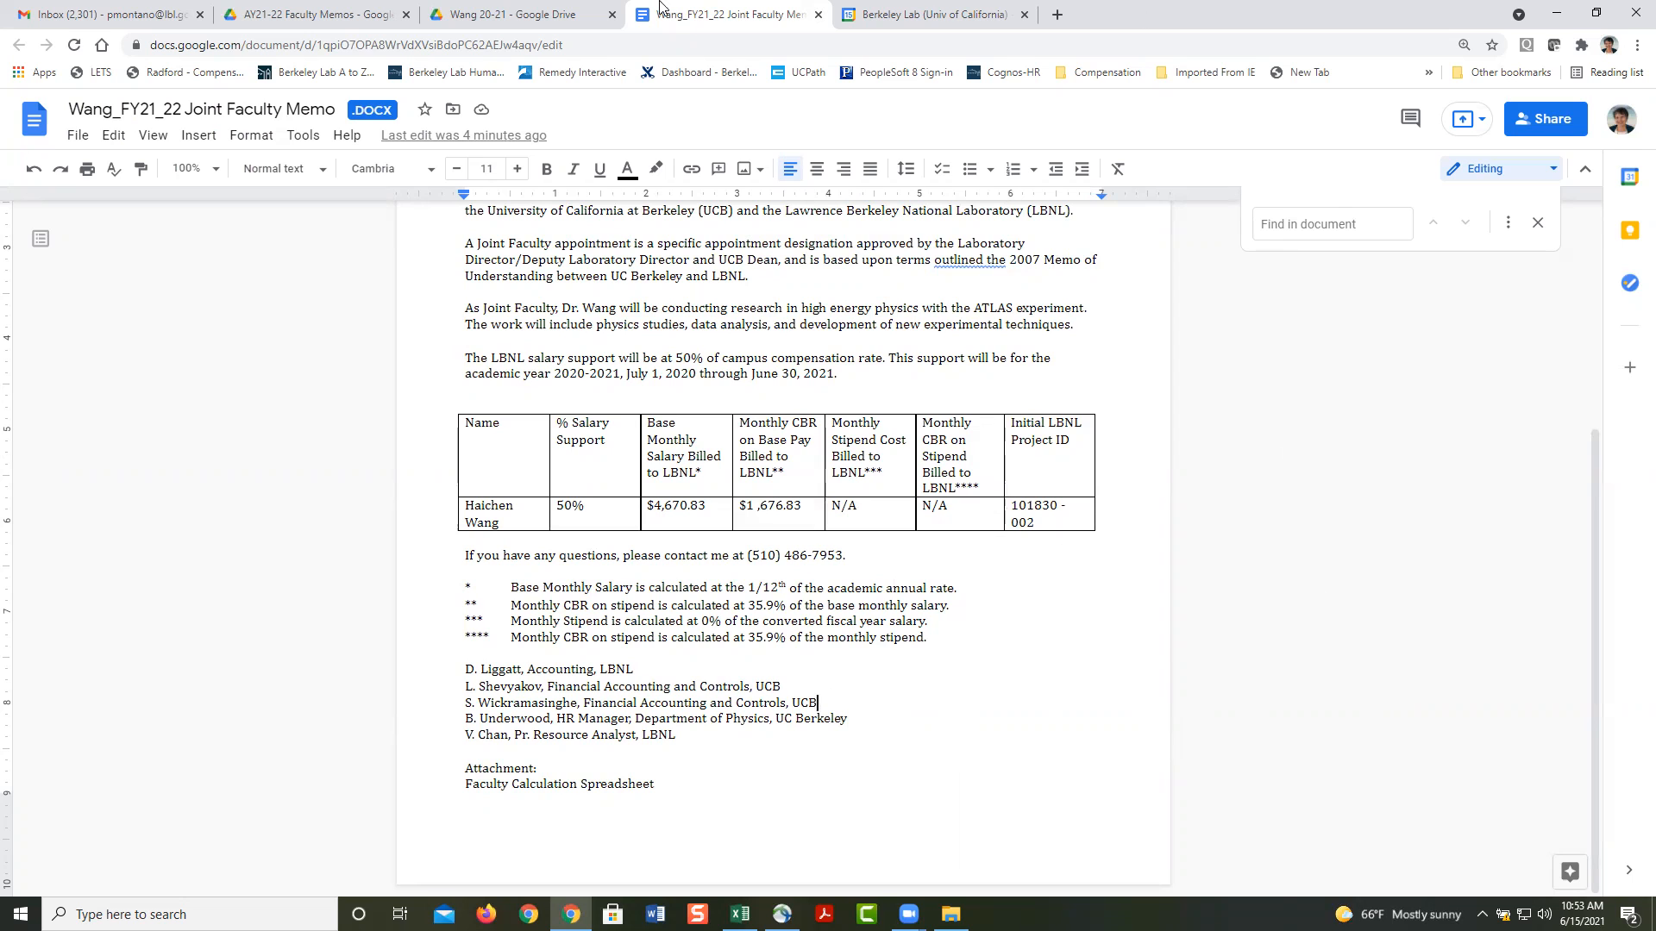
left_click(816, 16)
left_click(509, 11)
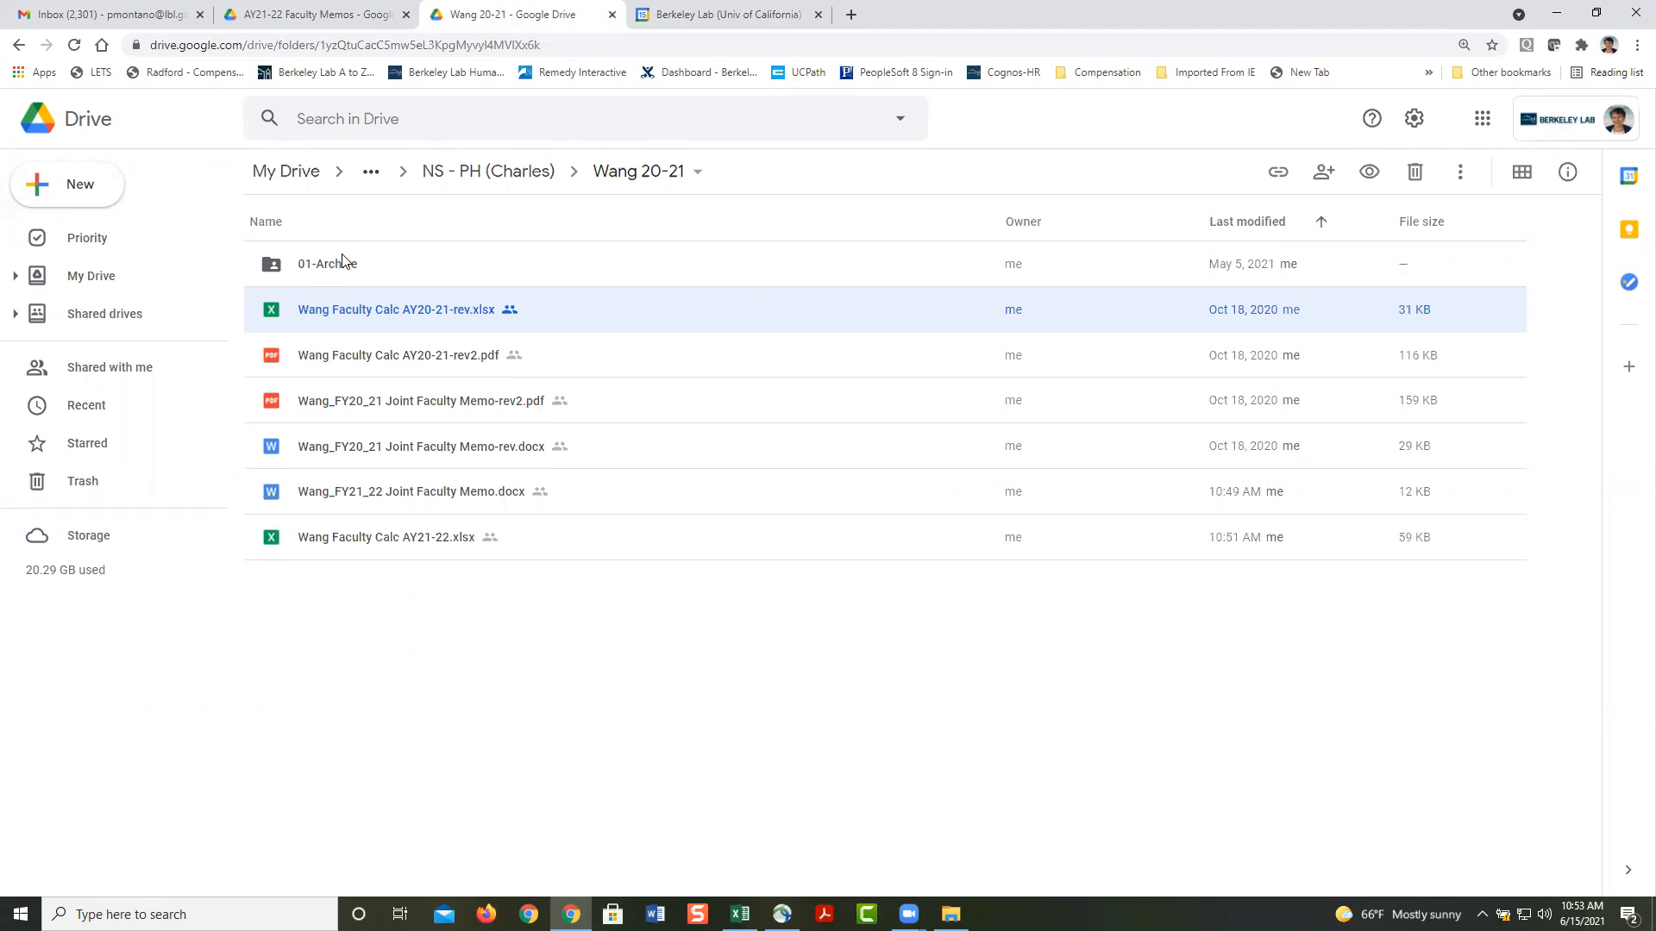
Step: Select the new FY21_22 memo and AY21-22 calculation files, and open the AY21-22 New Memo's folder in the parent folder
left_click(443, 499)
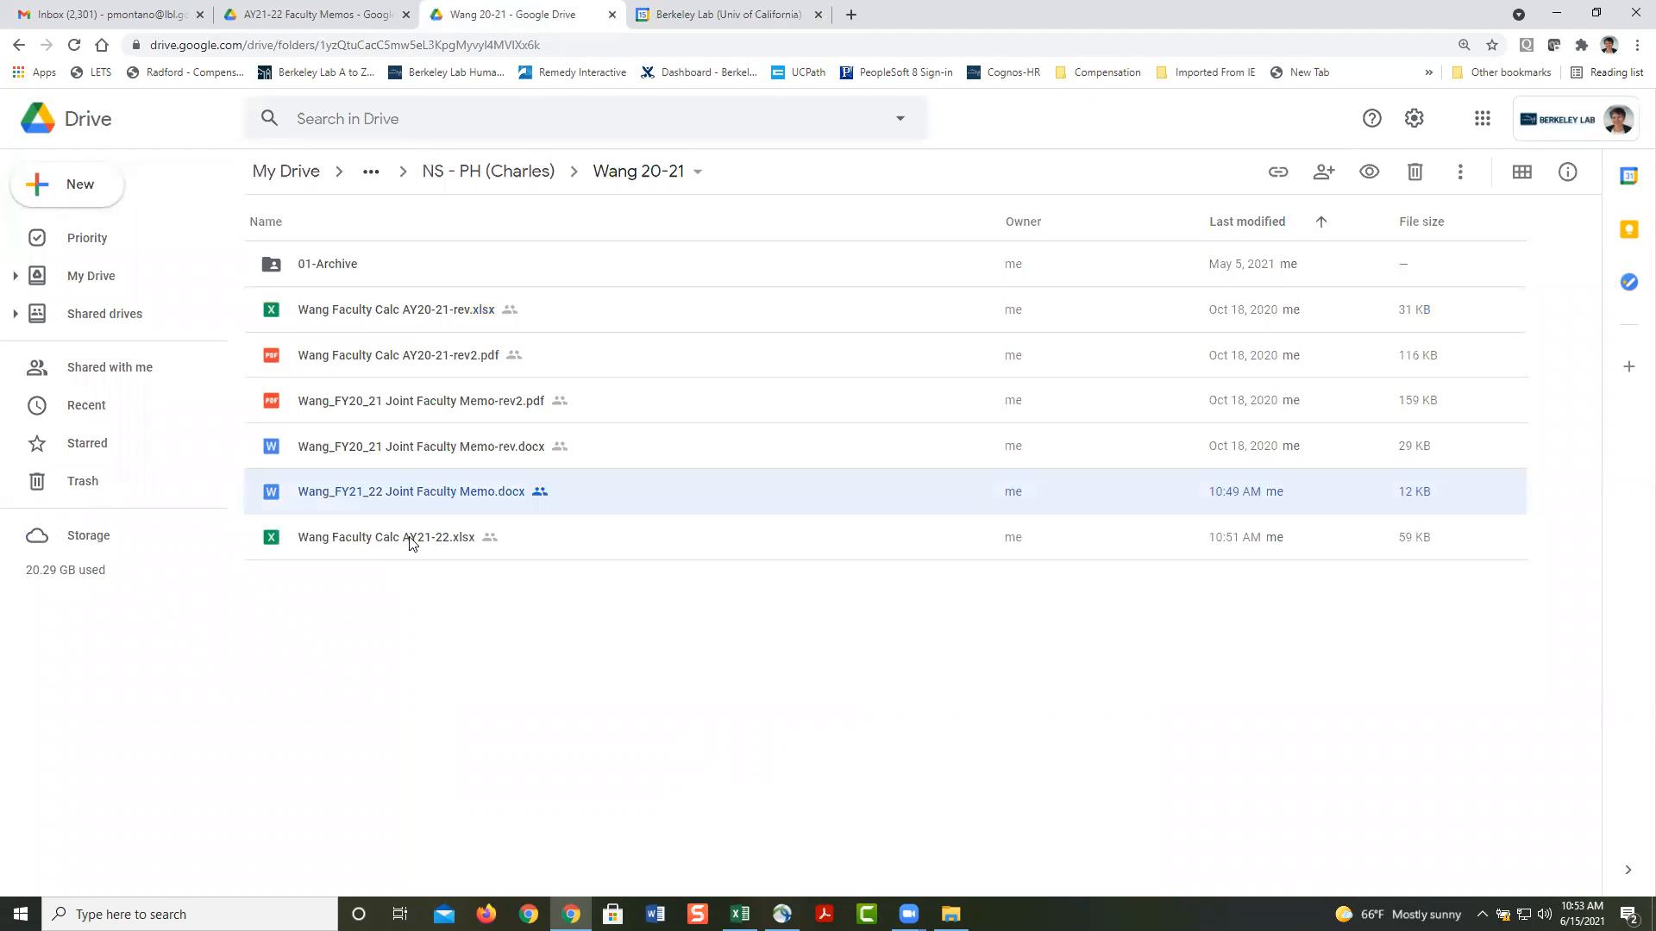
left_click(409, 537, "shift")
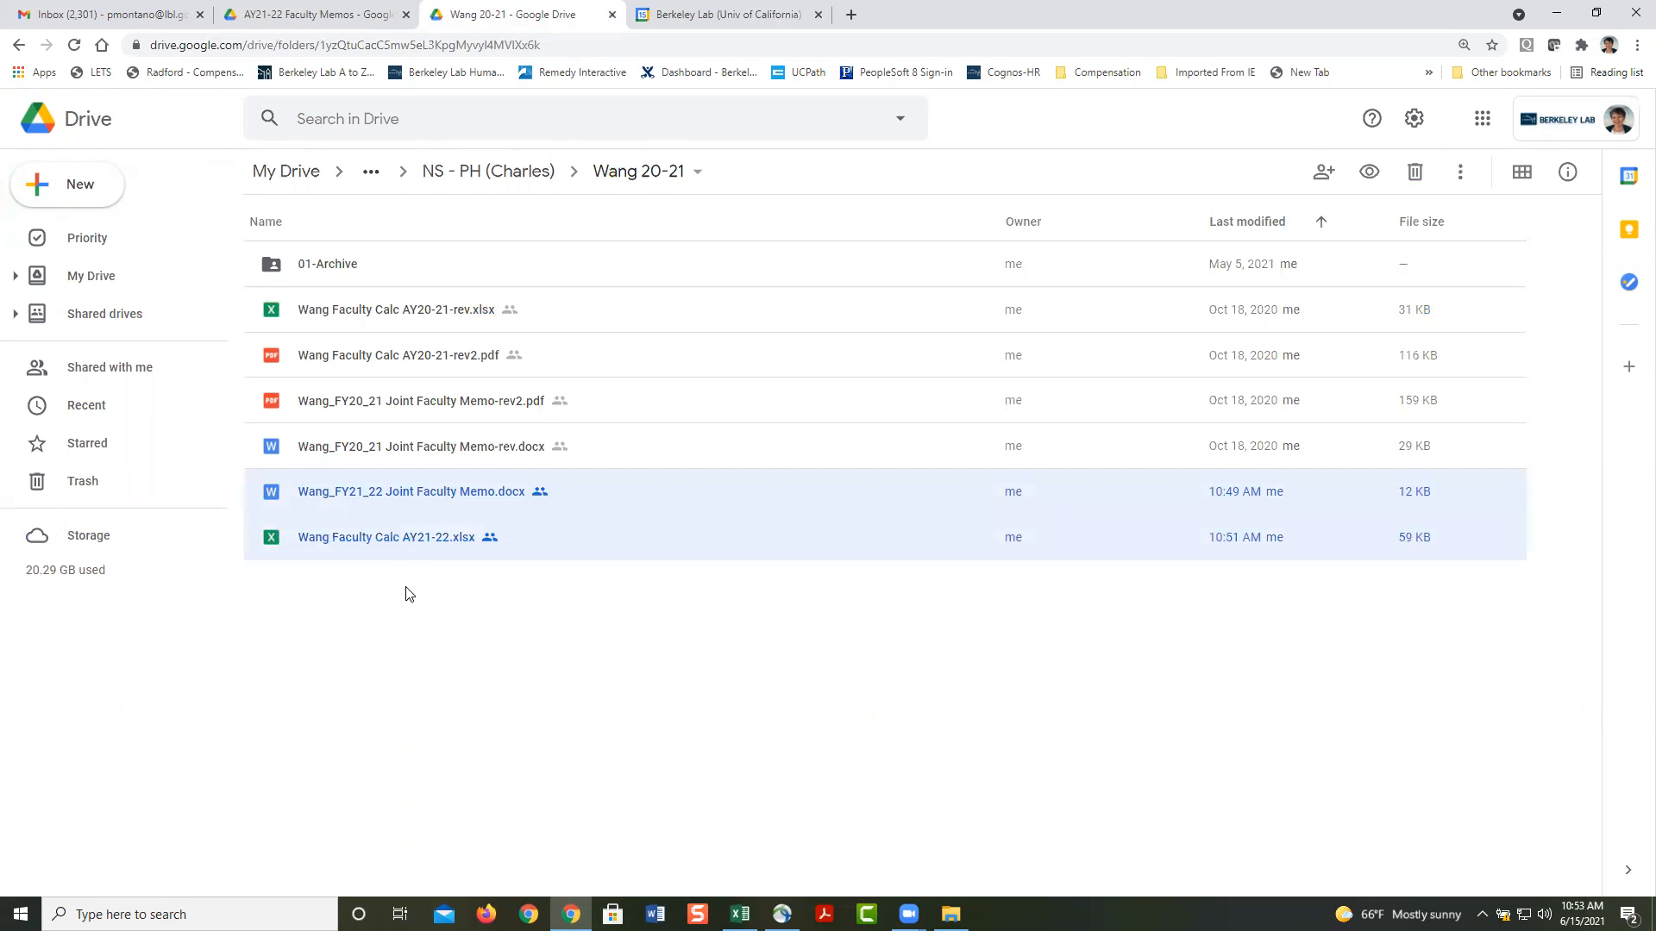
left_click(481, 173)
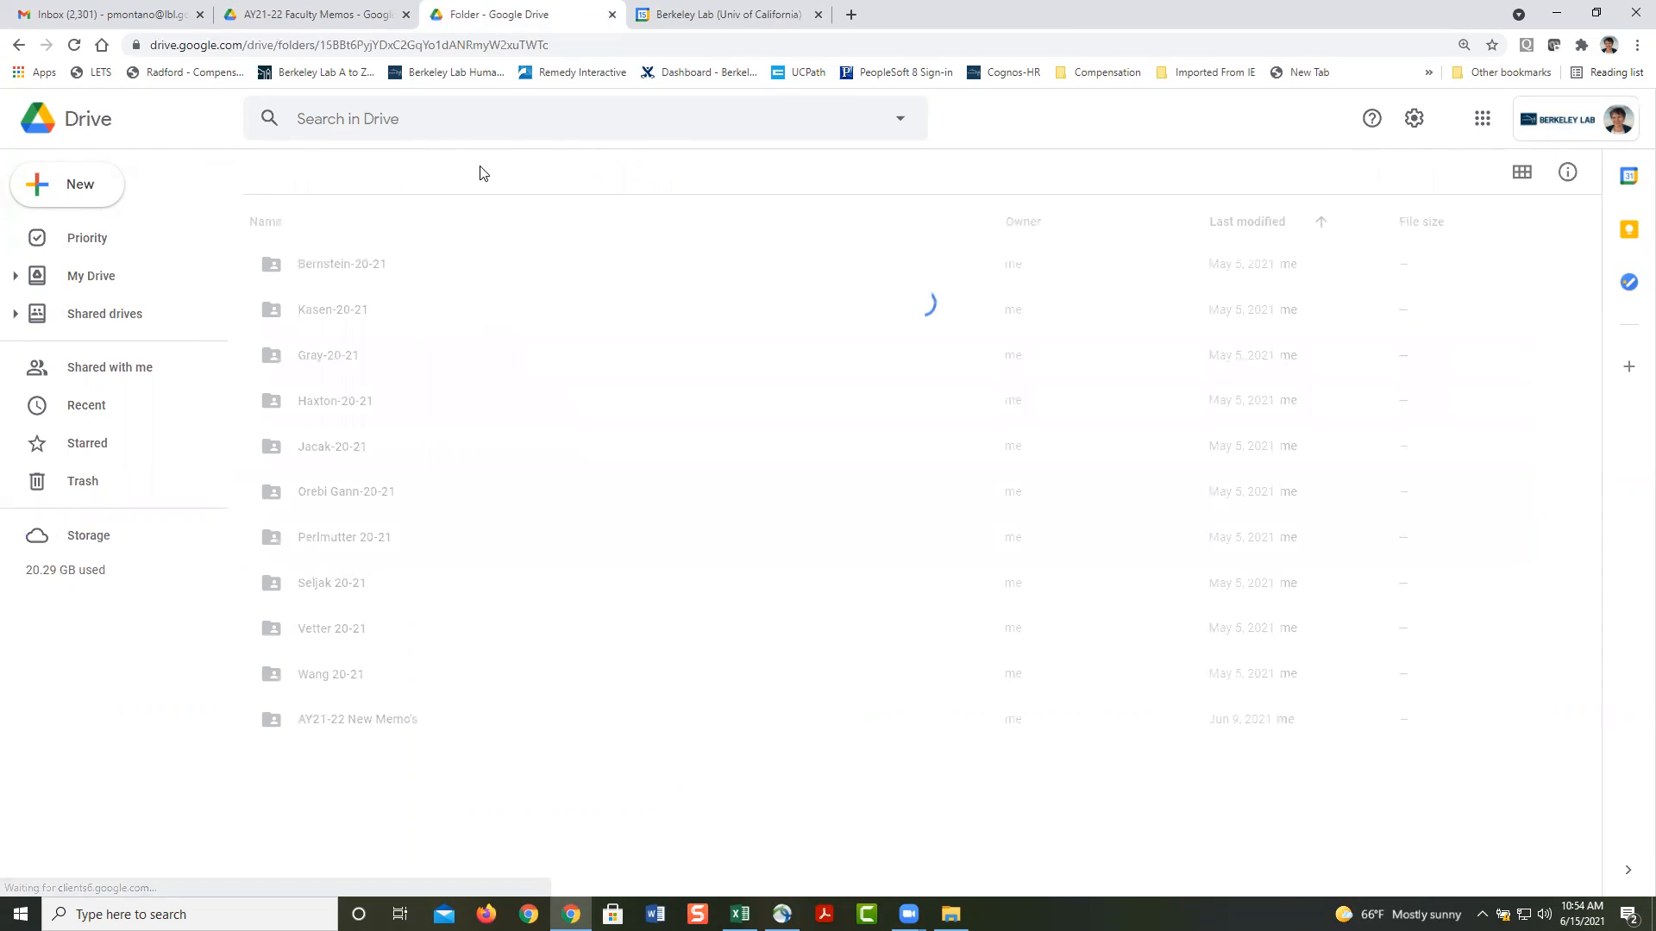
double_click(343, 721)
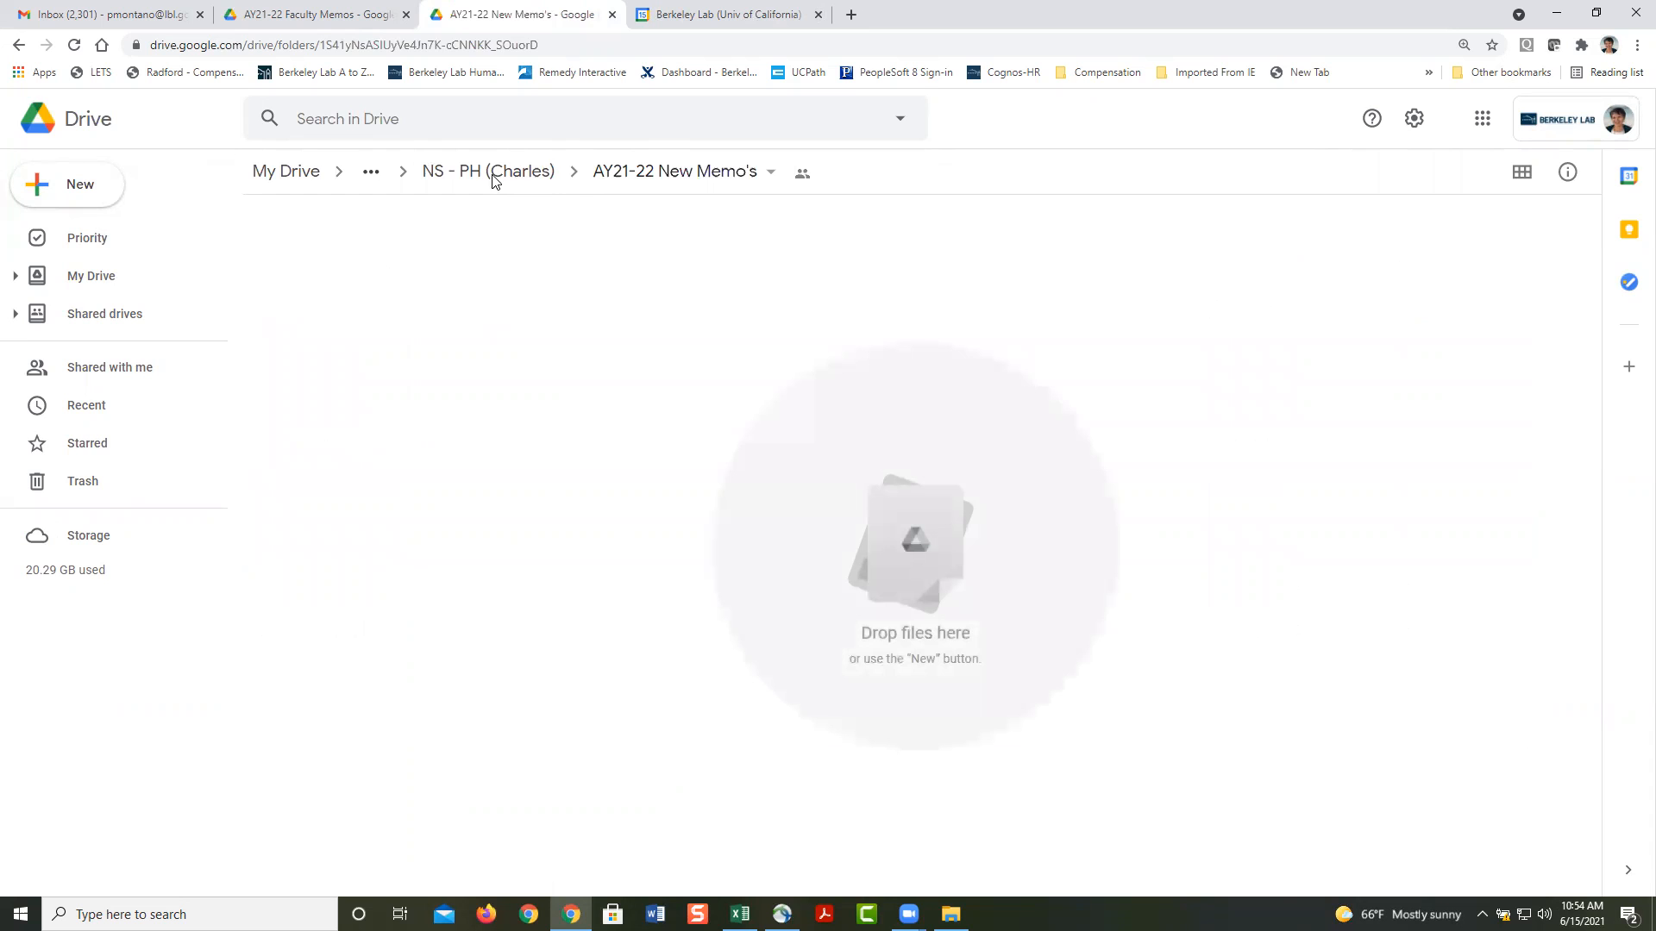
Step: Move the FY21_22 Joint Faculty Memo and Faculty Calc AY21-22 files from the faculty member's 20-21 folder up to the NS - PH folder
left_click(483, 173)
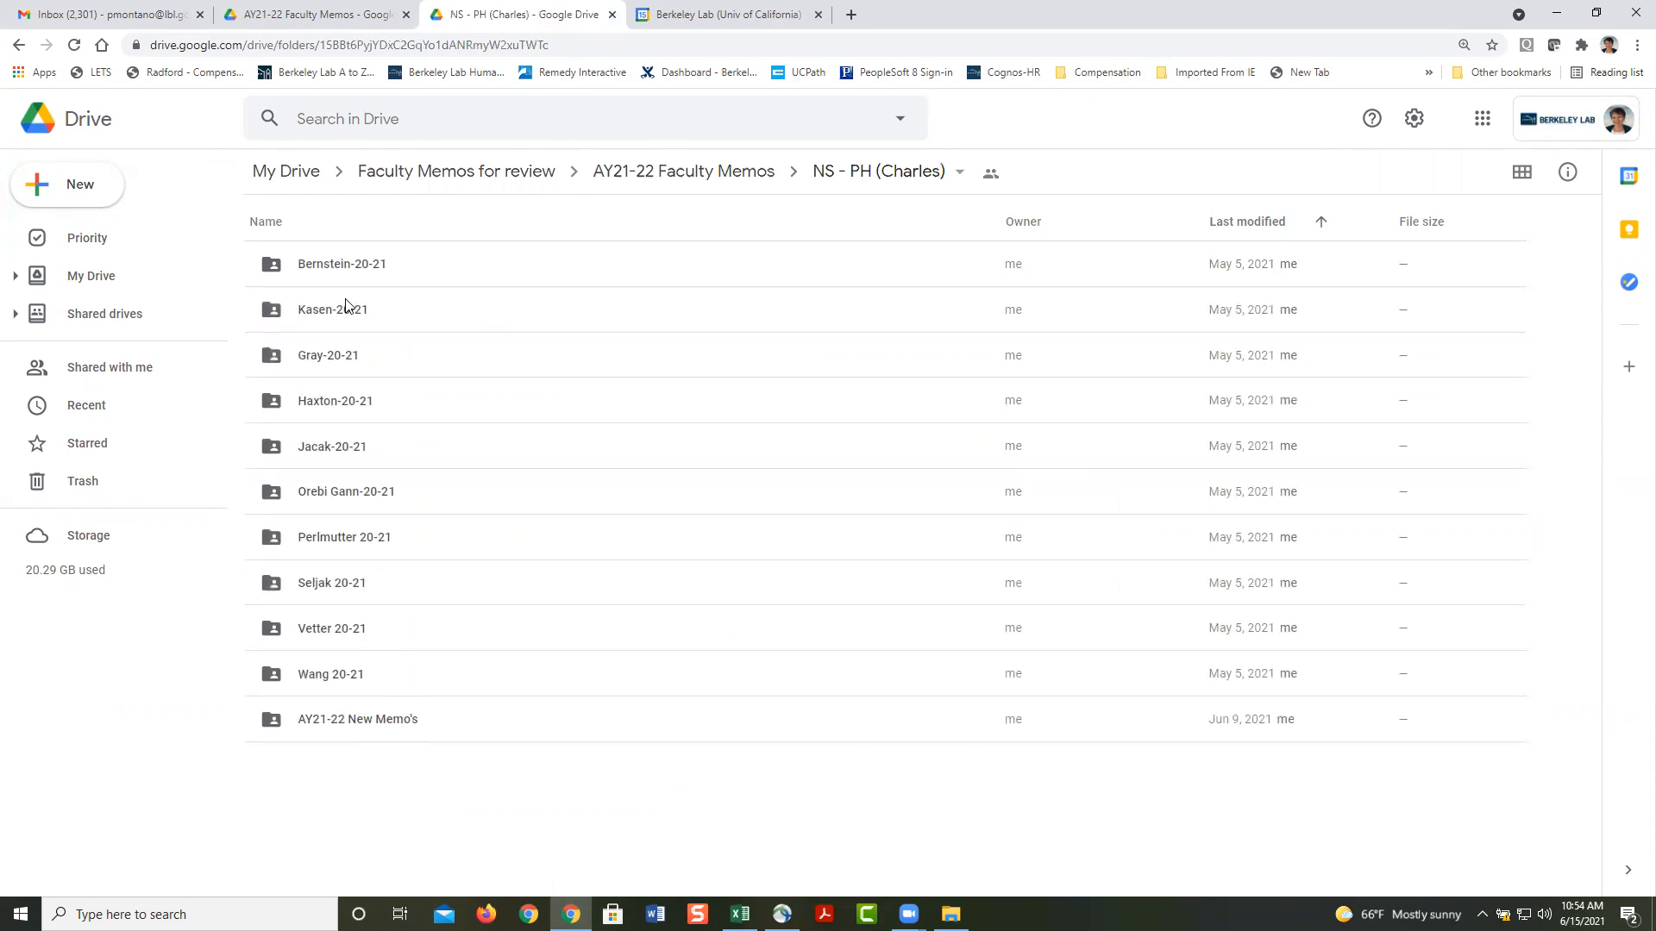
double_click(345, 677)
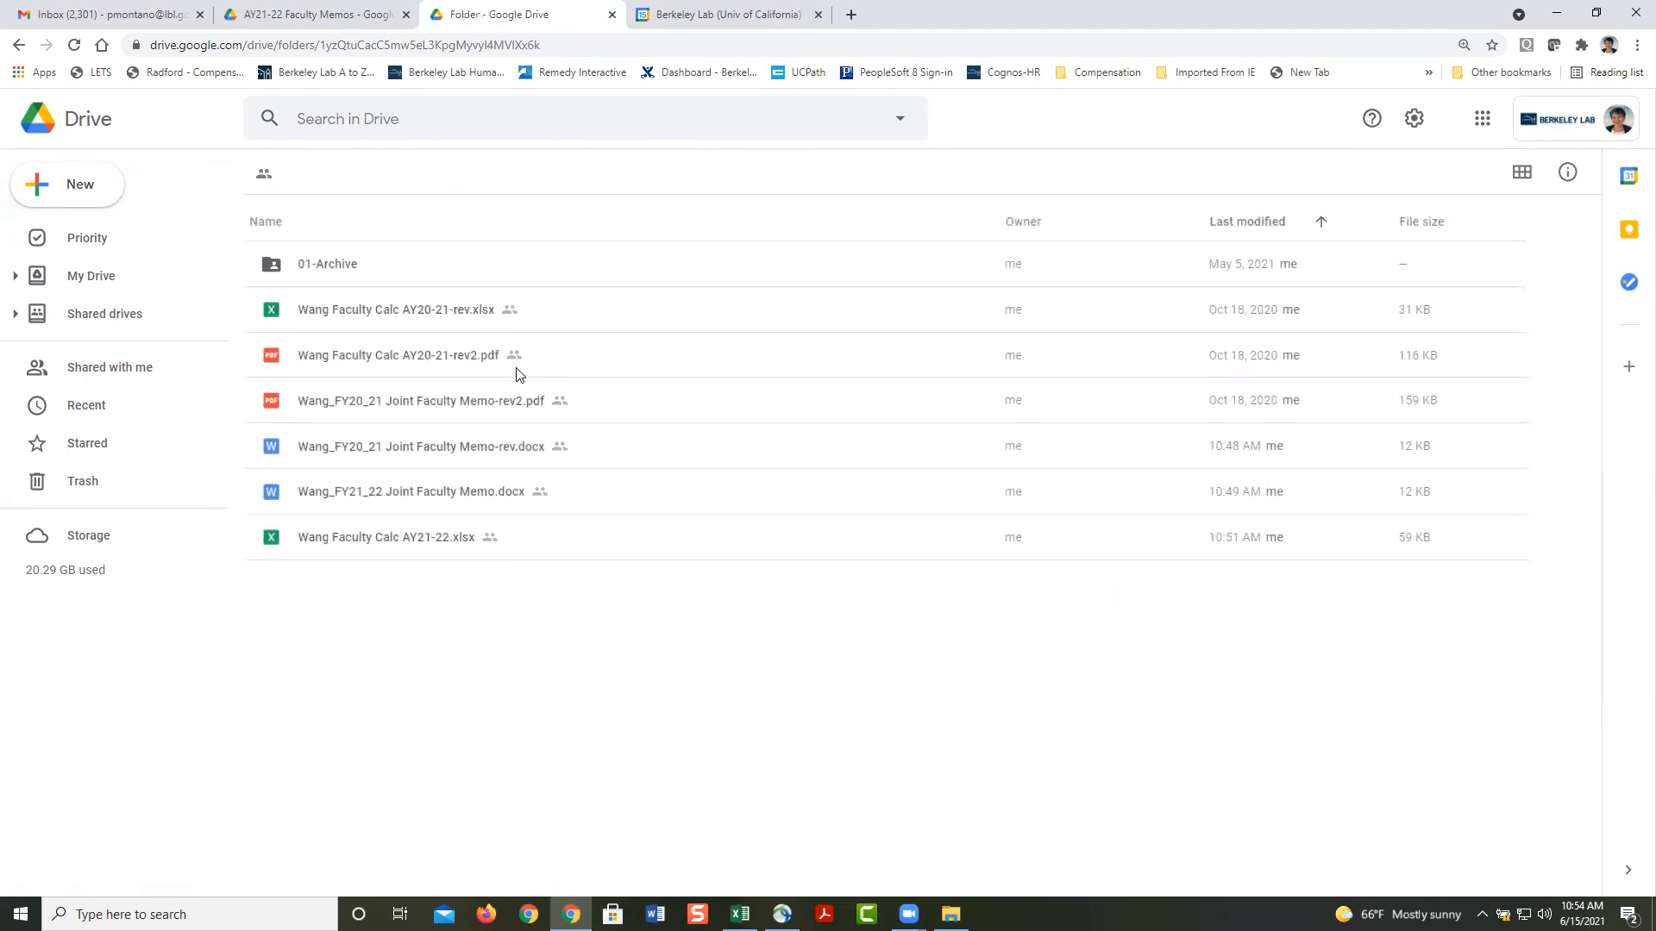
left_click(411, 491)
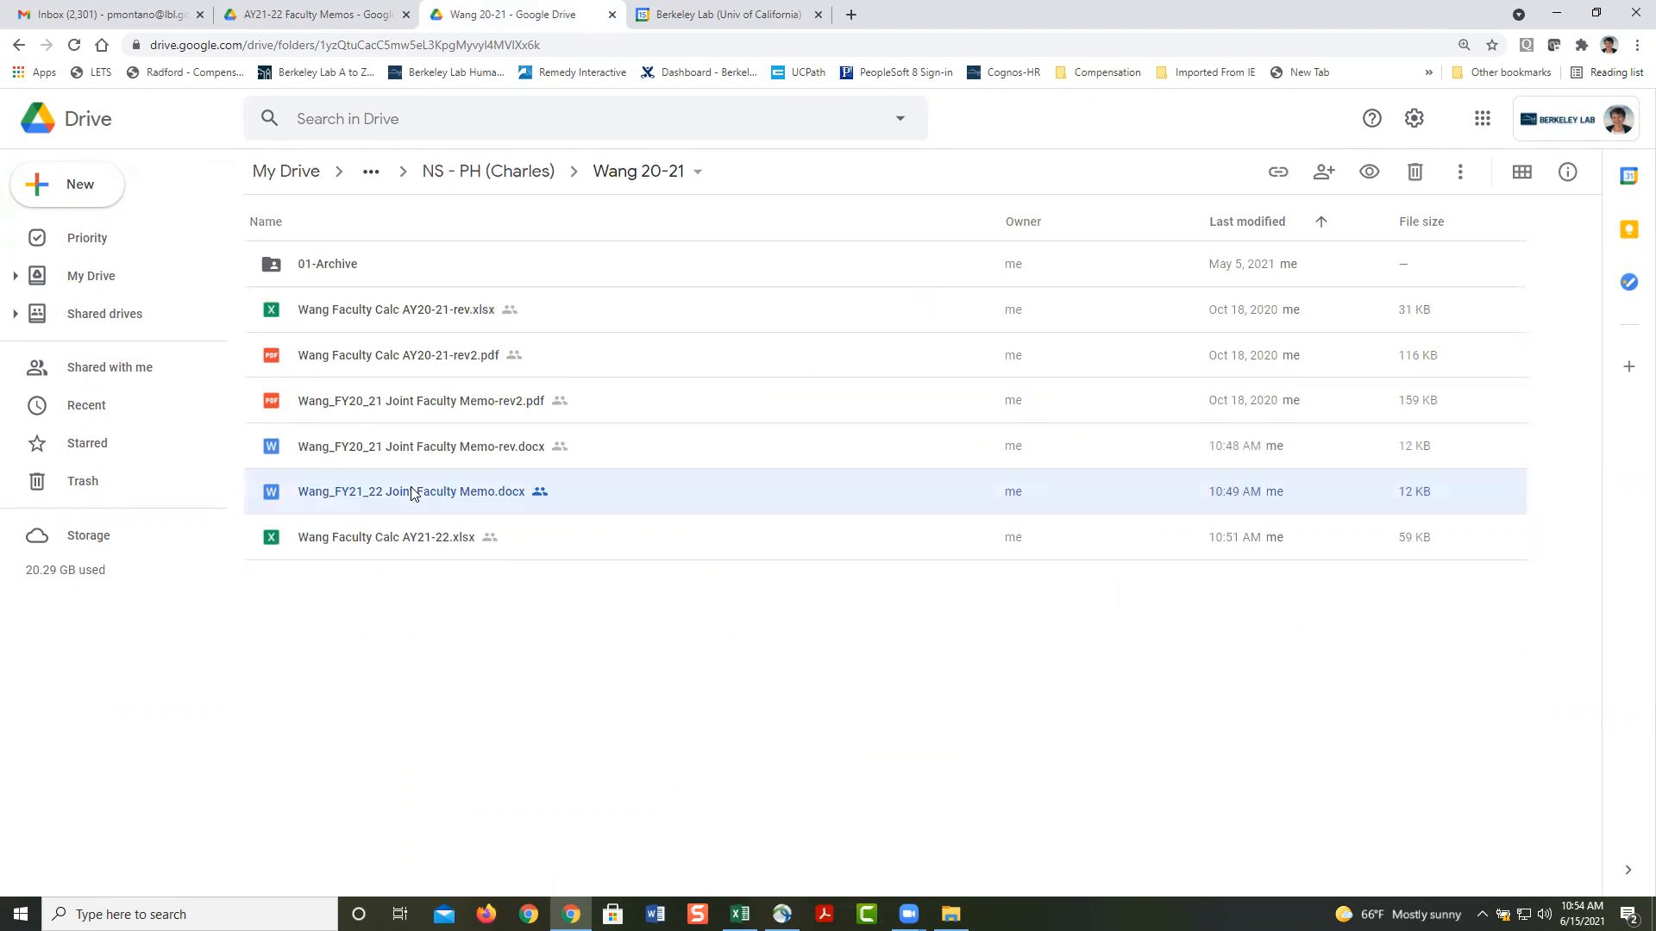
left_click(448, 545, "ctrl")
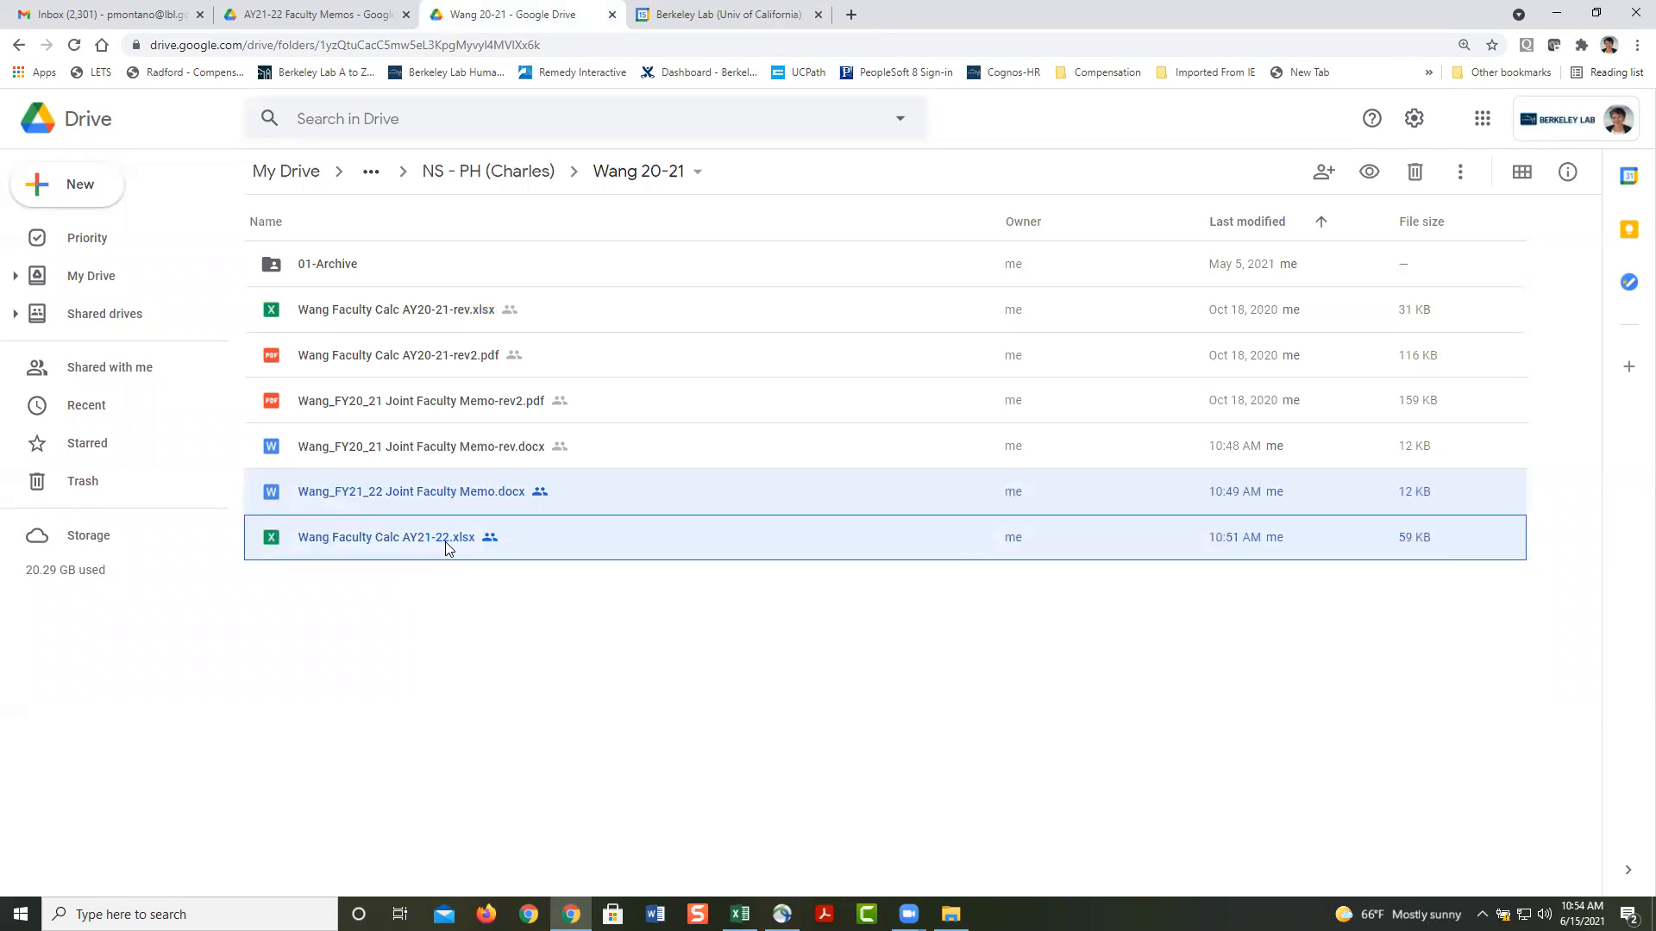
left_click(448, 548, "ctrl")
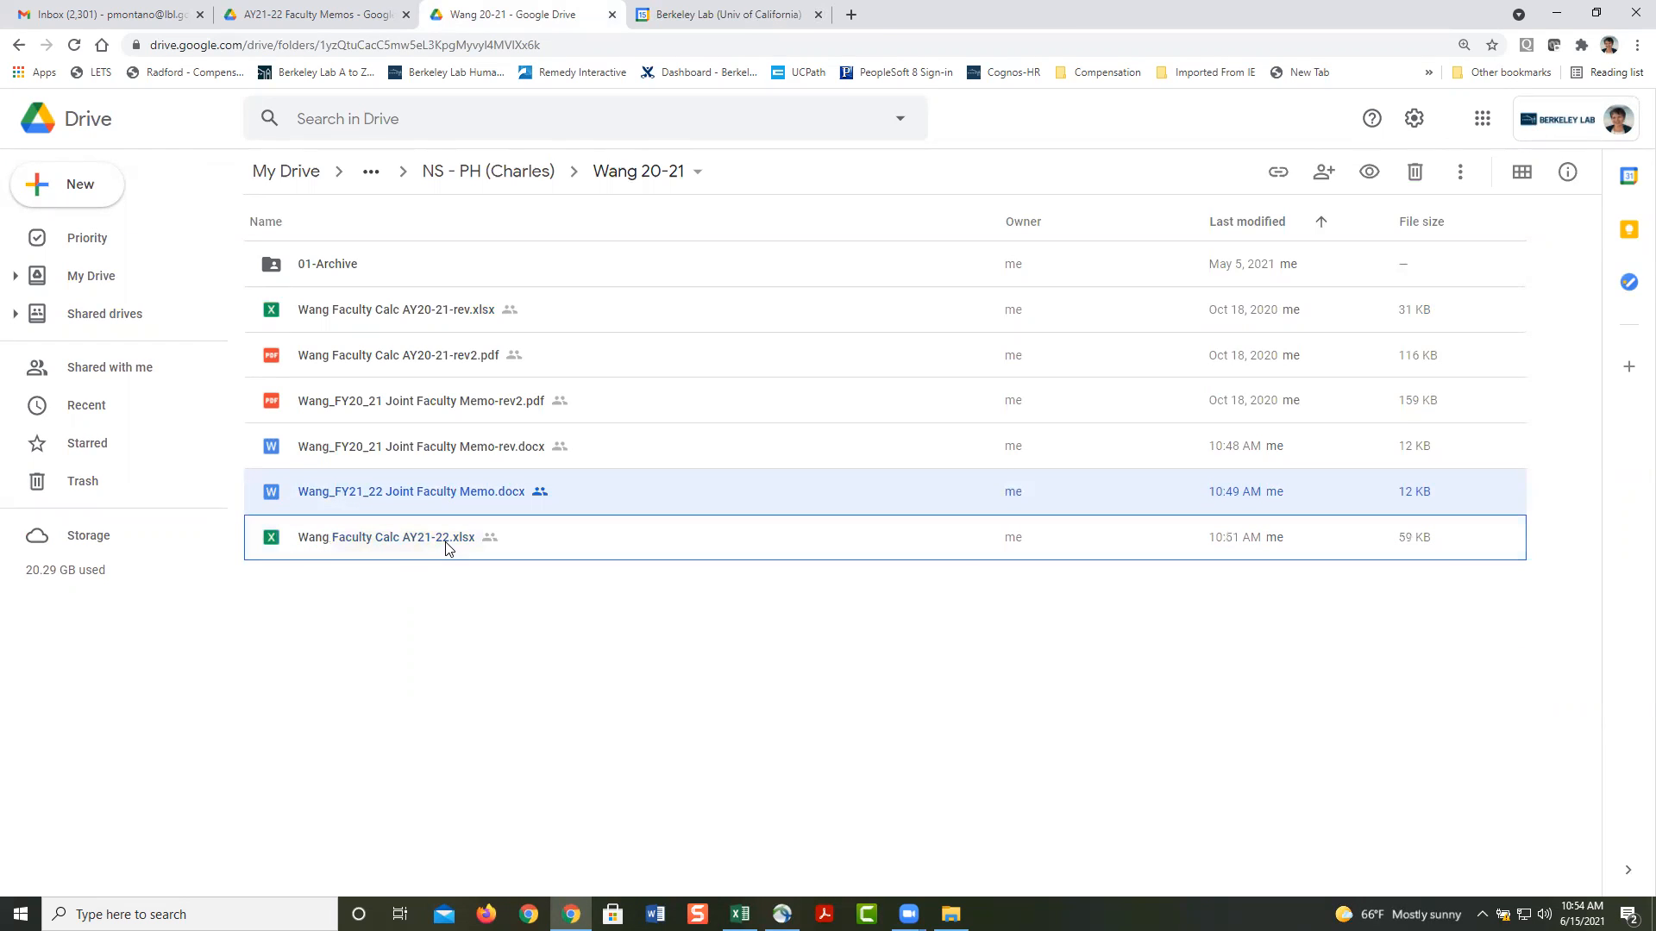
left_click(493, 530)
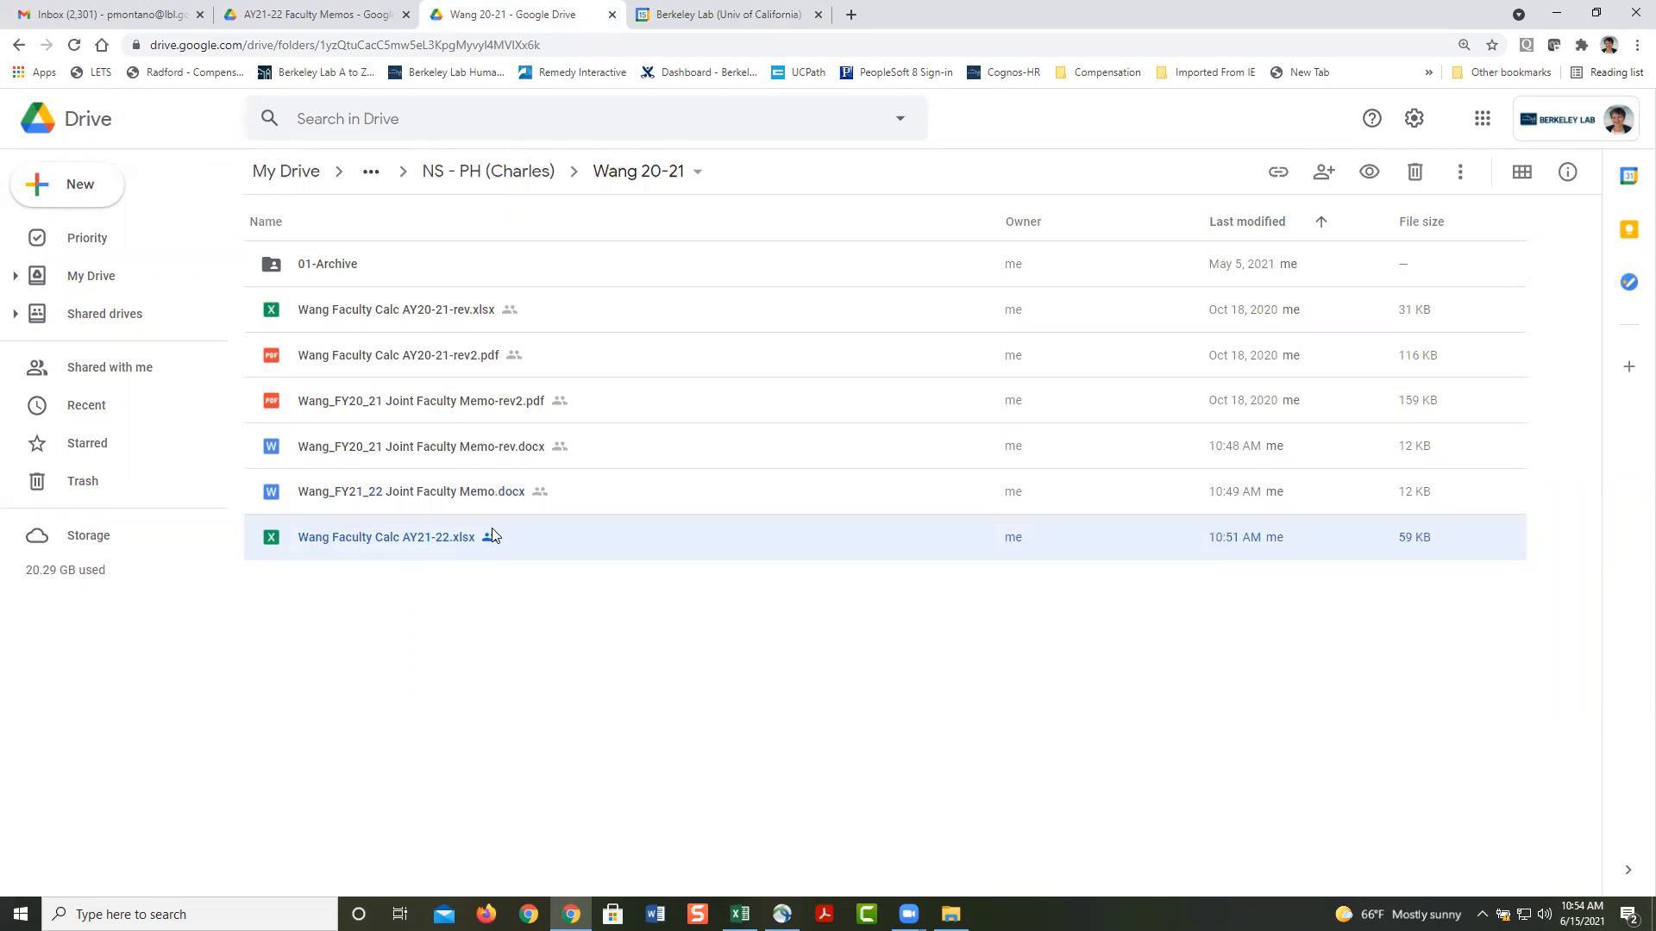
left_click(513, 491, "ctrl")
left_click_drag(512, 490, 455, 173)
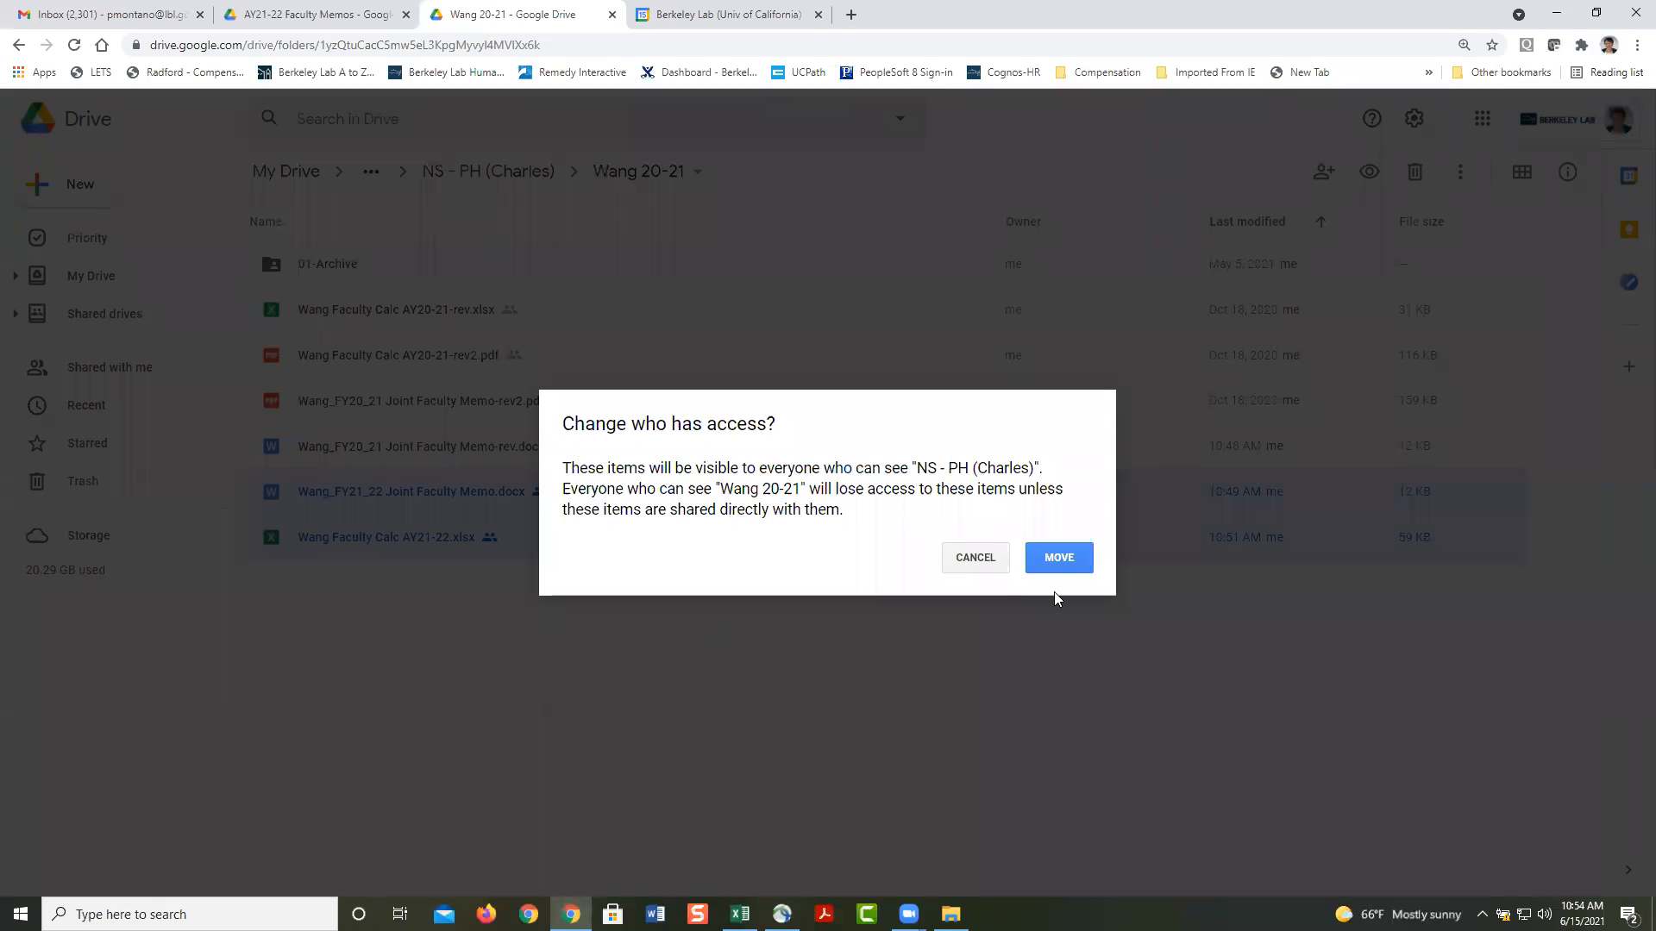
left_click(1064, 561)
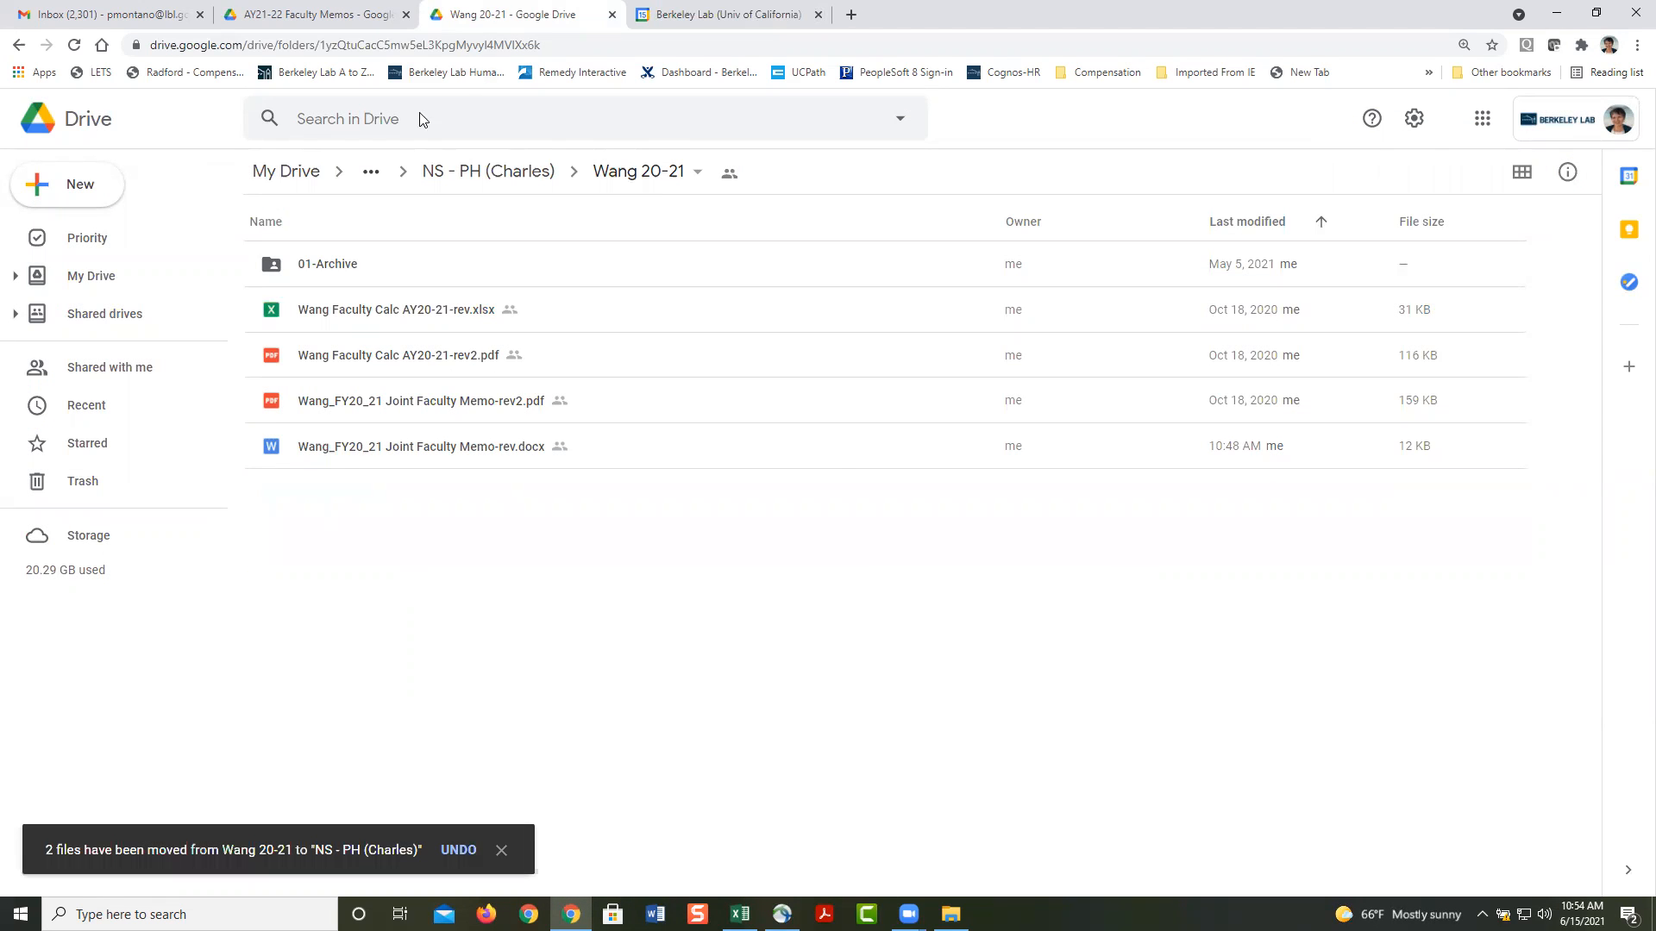
Step: Move the FY21_22 memo and AY21-22 calculation files from the NS - PH folder into the AY21-22 New Memo's folder
left_click(466, 175)
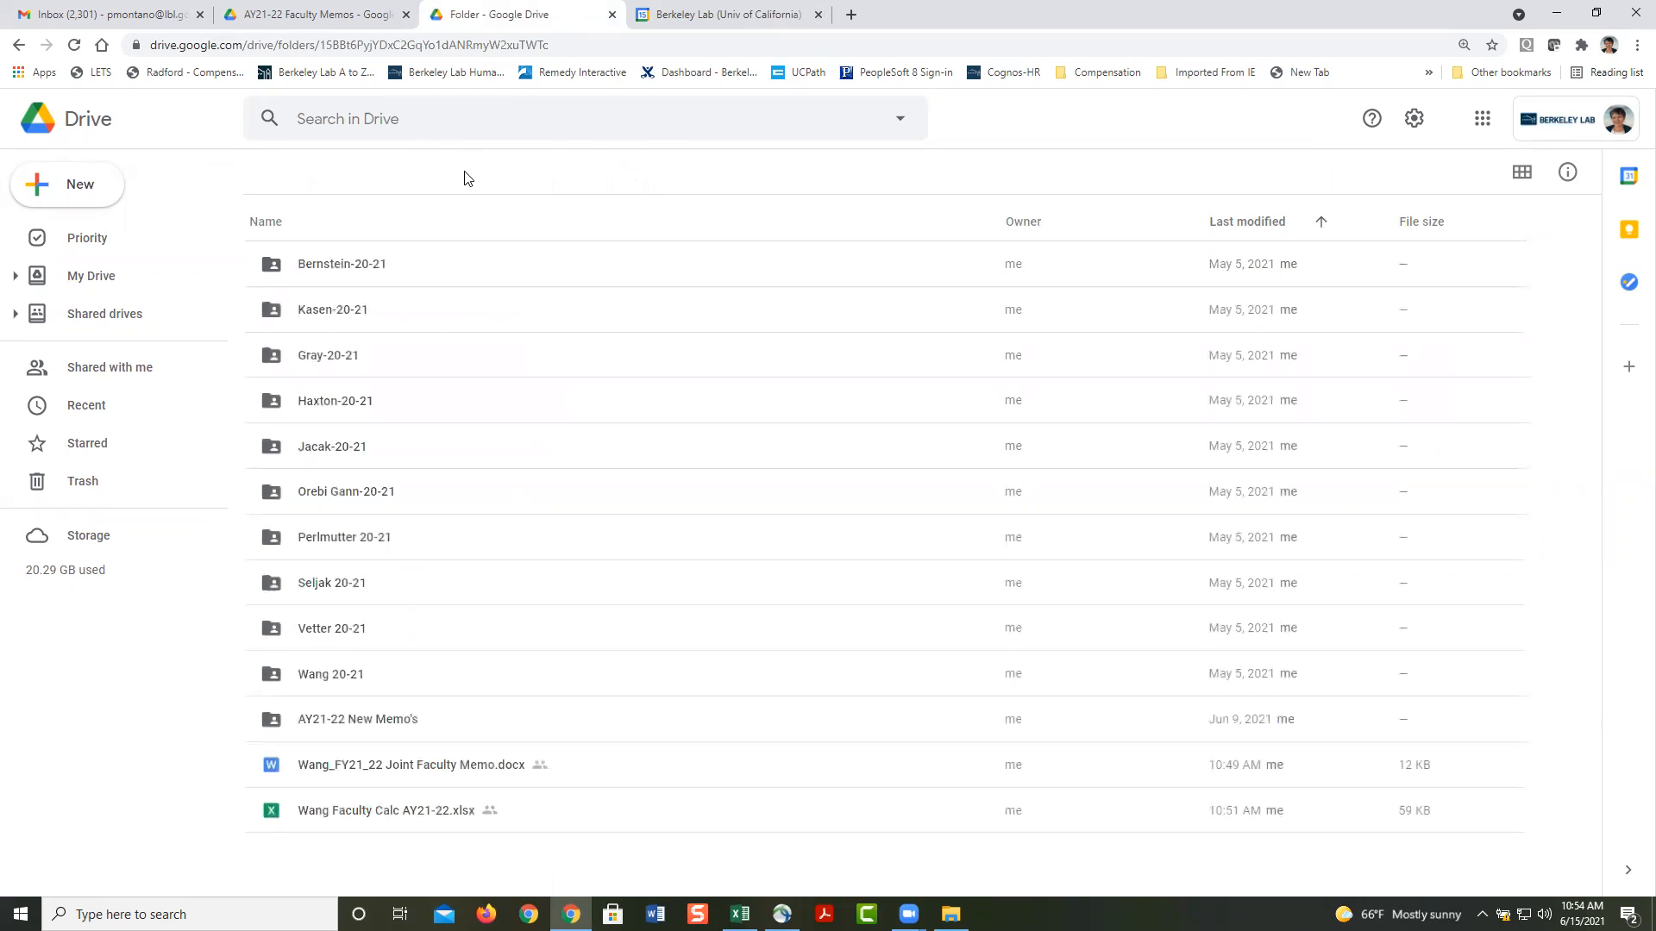
left_click(409, 767)
left_click(404, 813, "ctrl")
left_click(403, 813, "ctrl")
left_click(402, 813, "ctrl")
left_click_drag(403, 813, 350, 728)
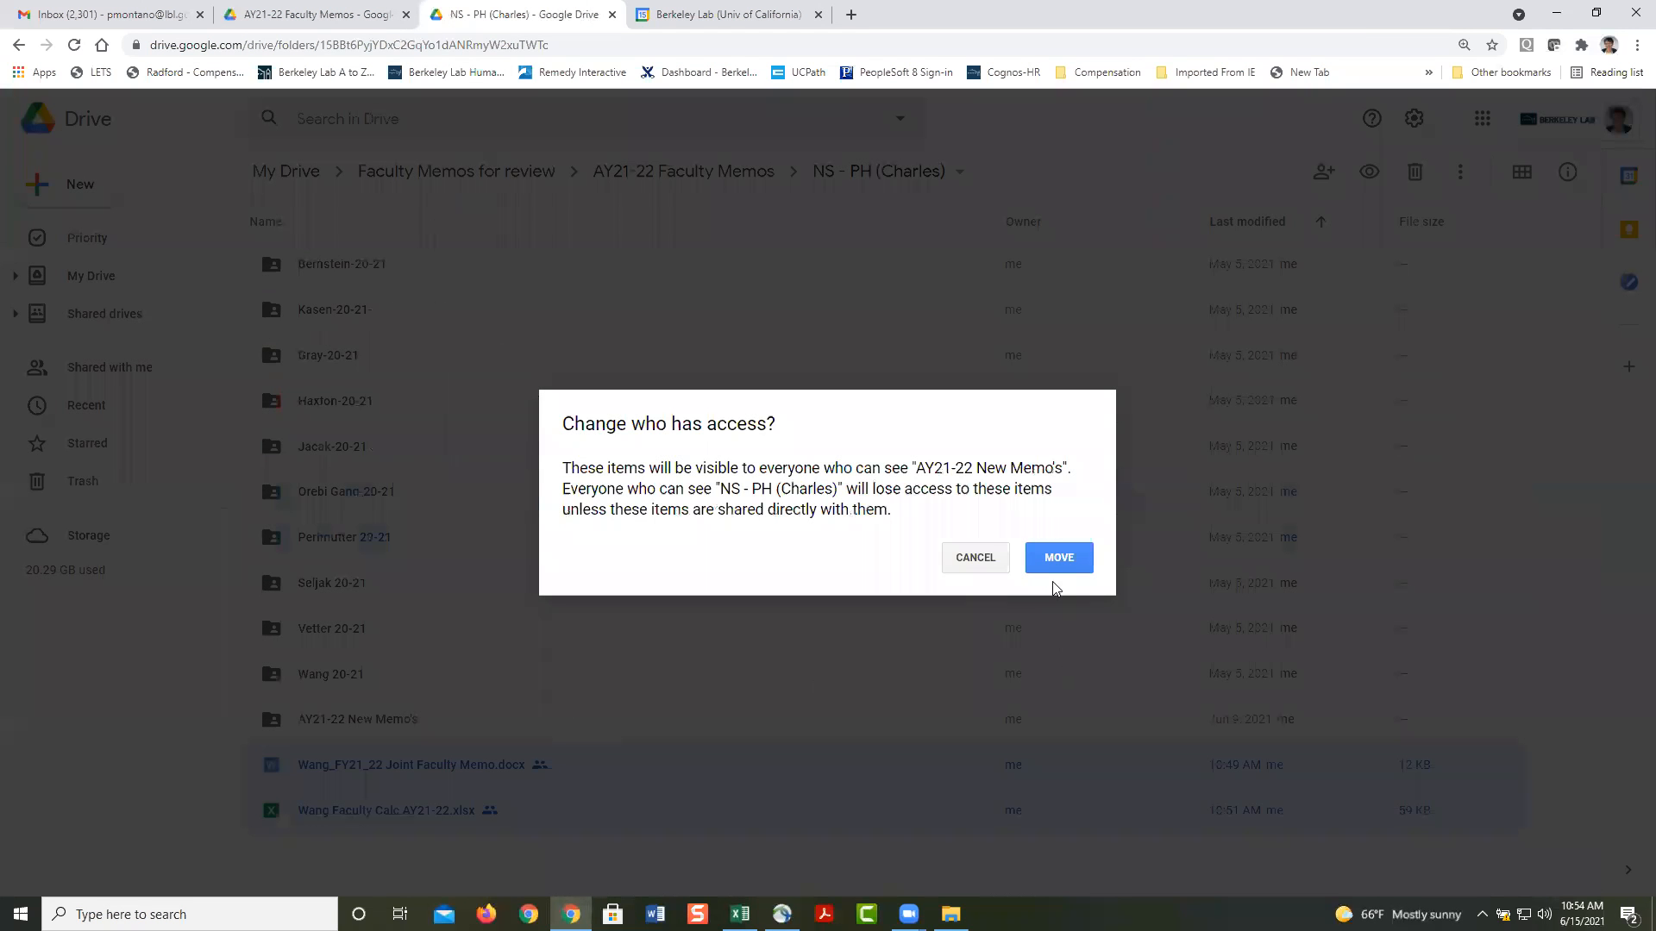
left_click(1049, 571)
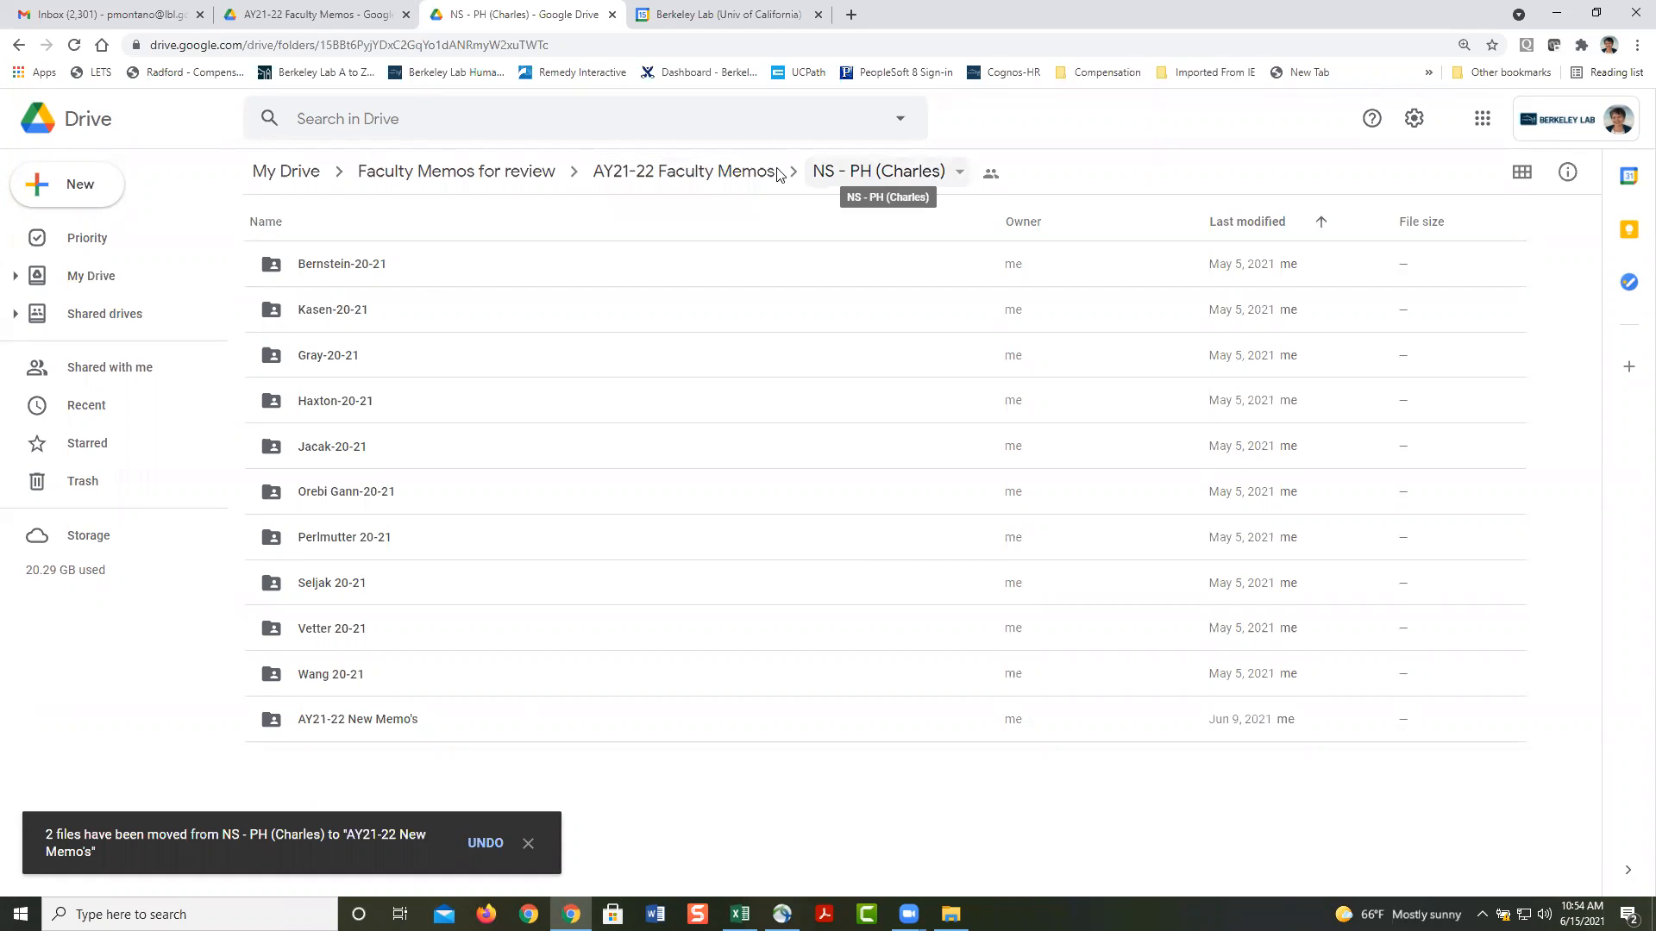
left_click(867, 172)
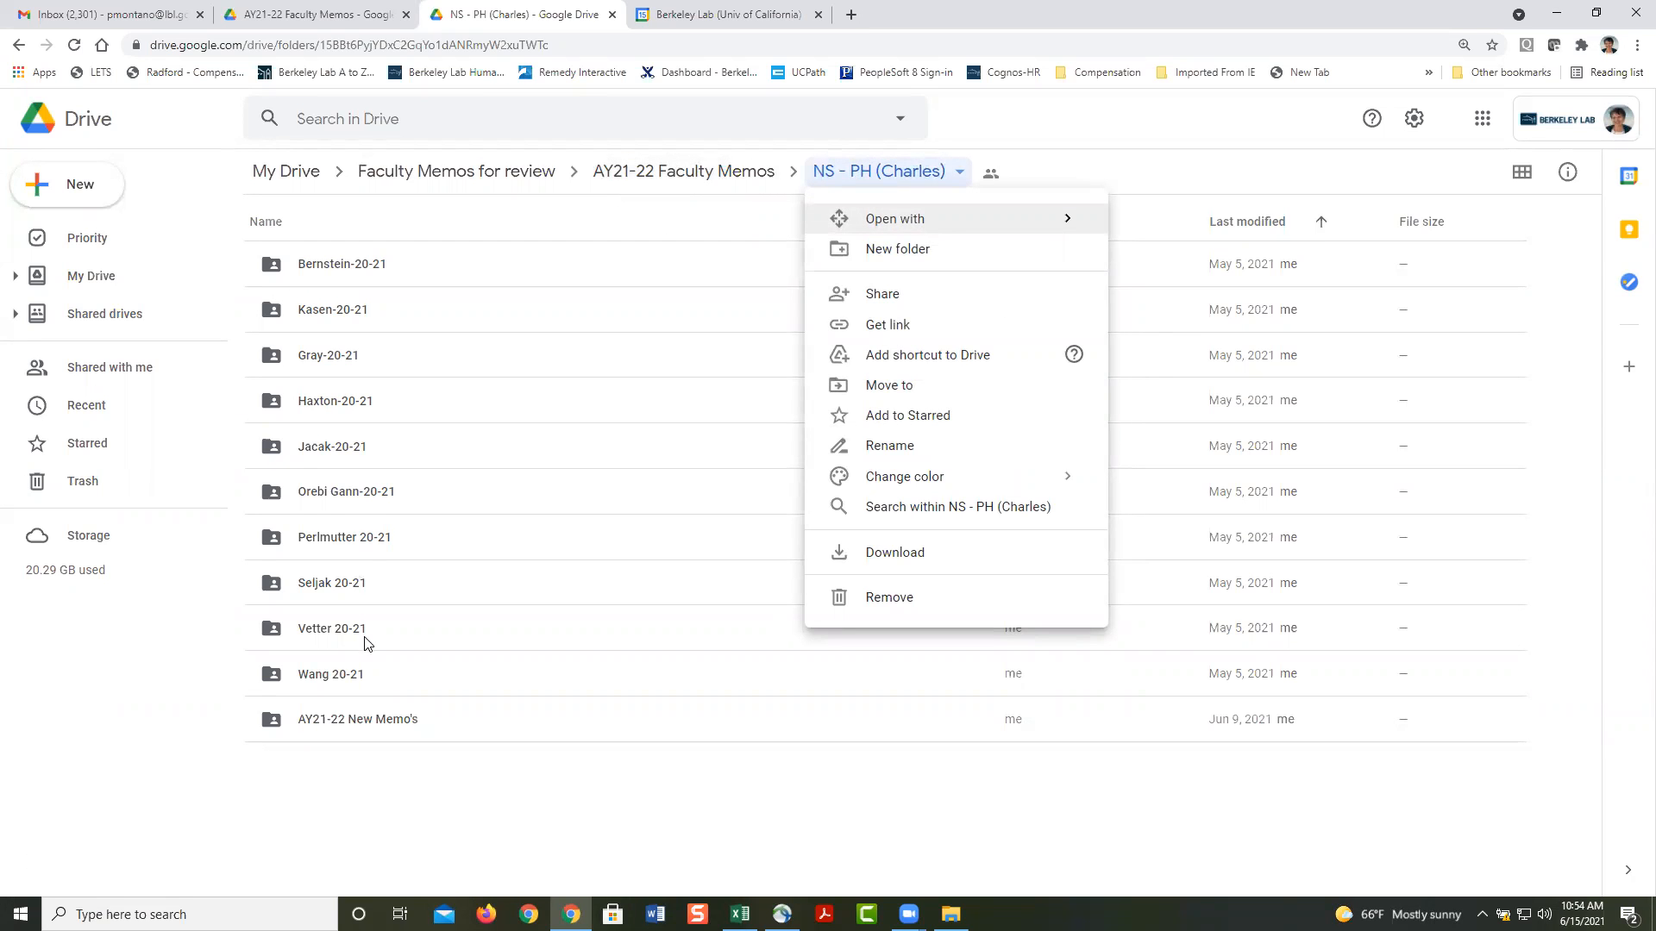
left_click(388, 787)
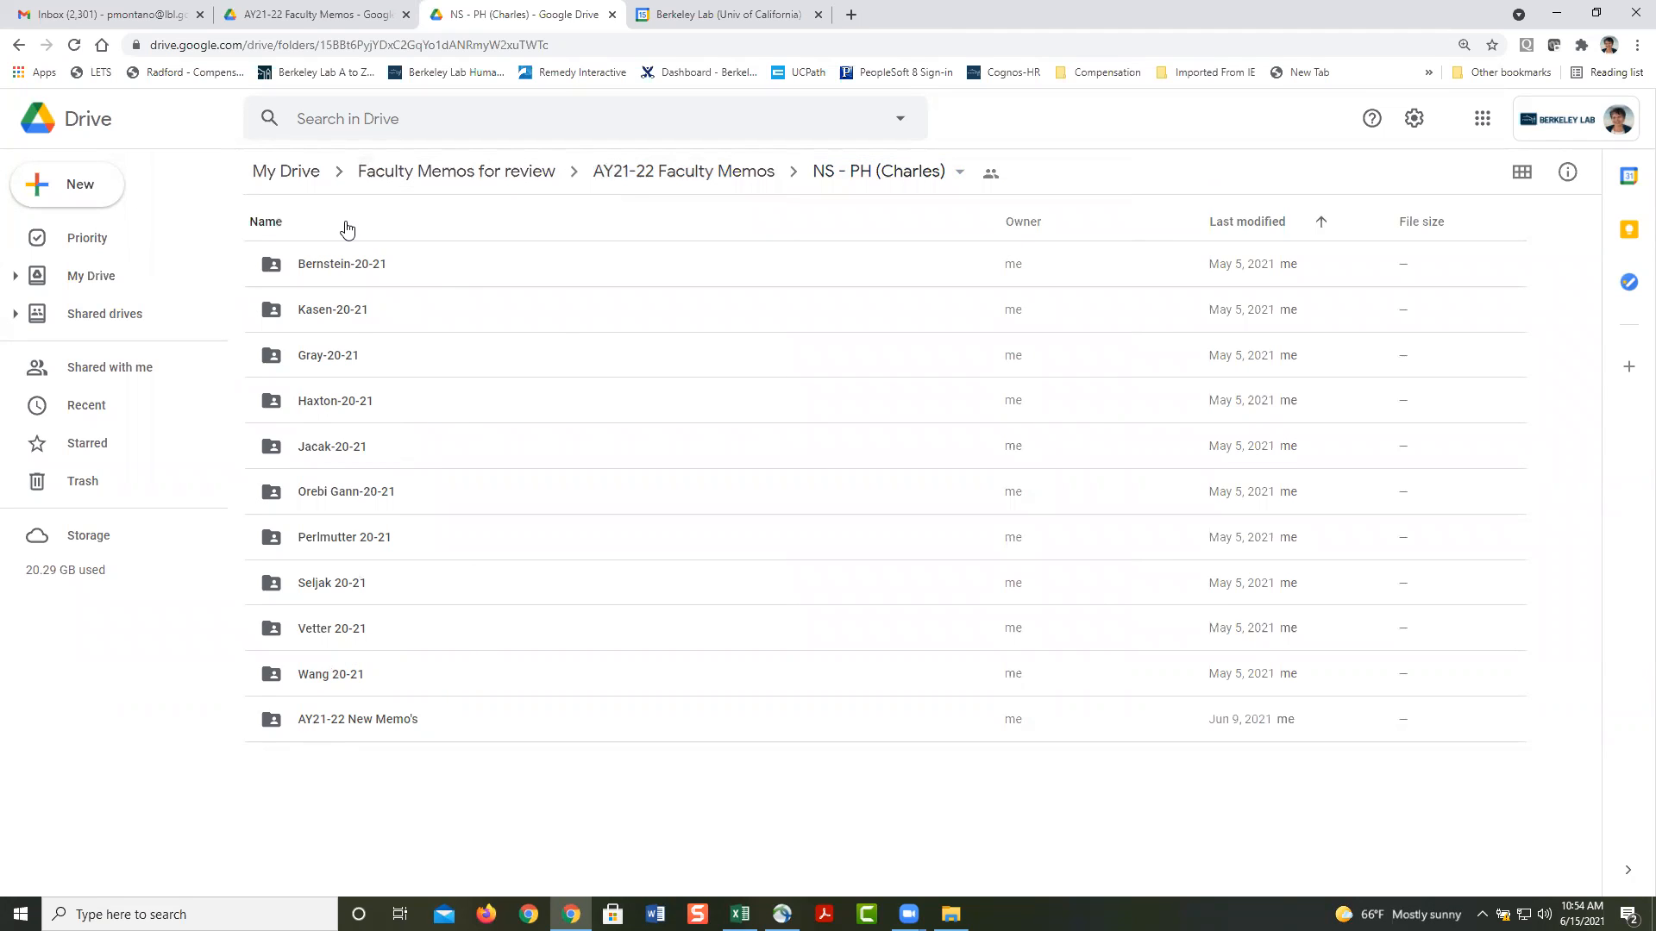
Step: Examine the 9/12 academic salary area of the Faculty Calc AY20-21-rev spreadsheet from the JG division's 20-21 faculty folder and close it
left_click(678, 177)
double_click(337, 632)
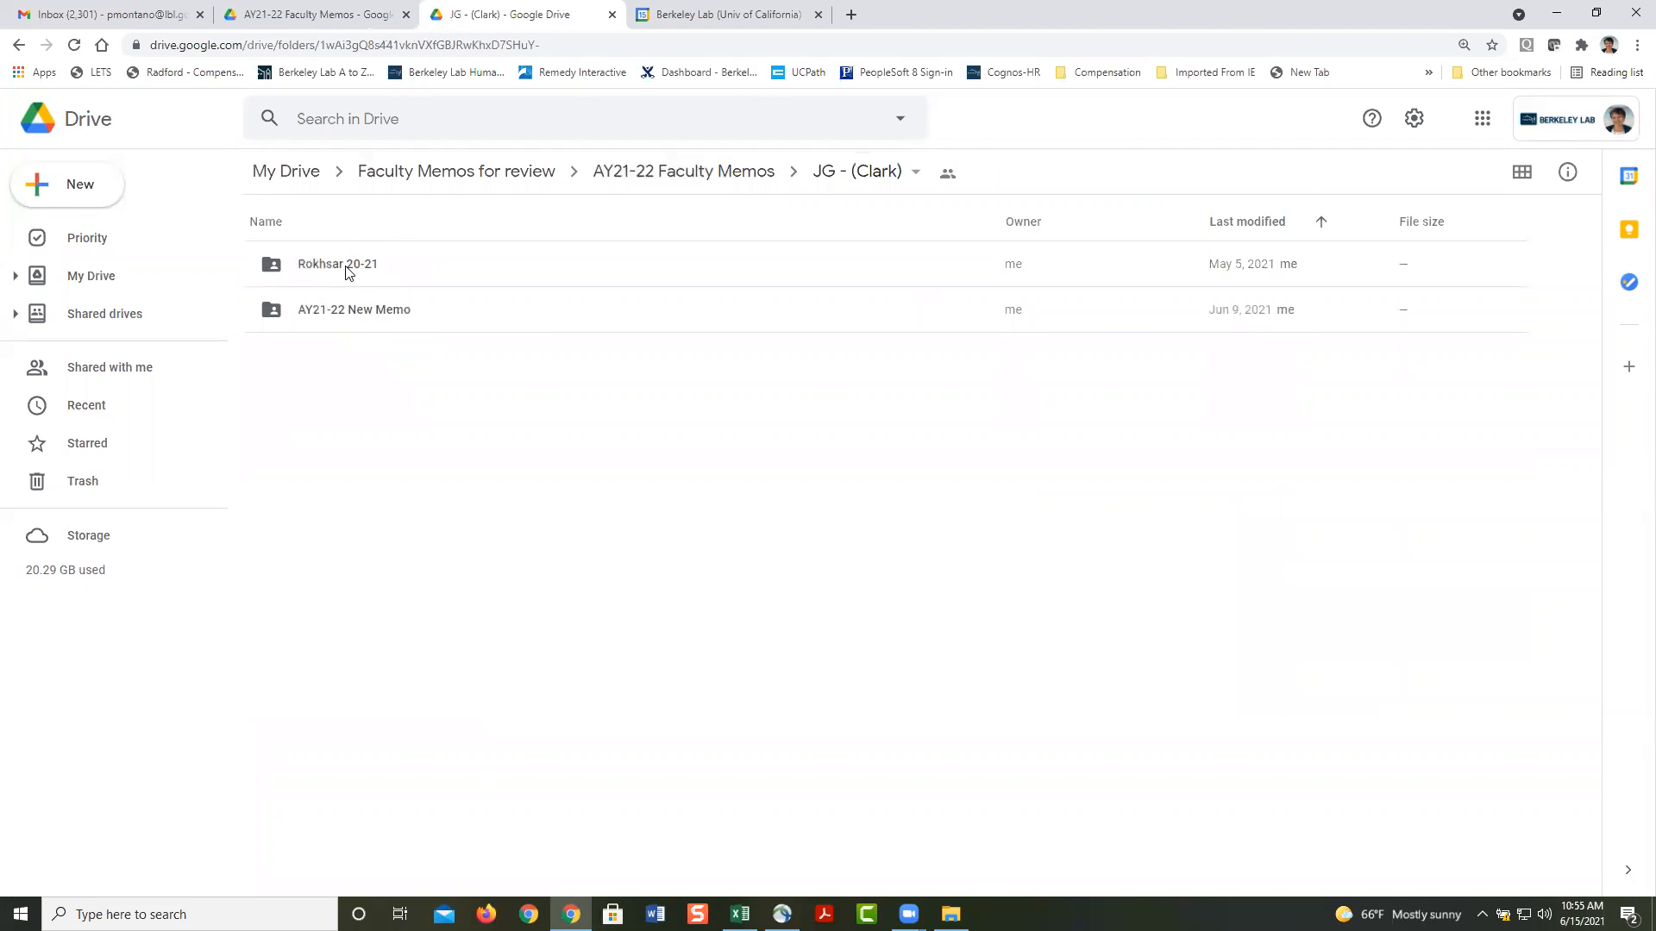
double_click(349, 264)
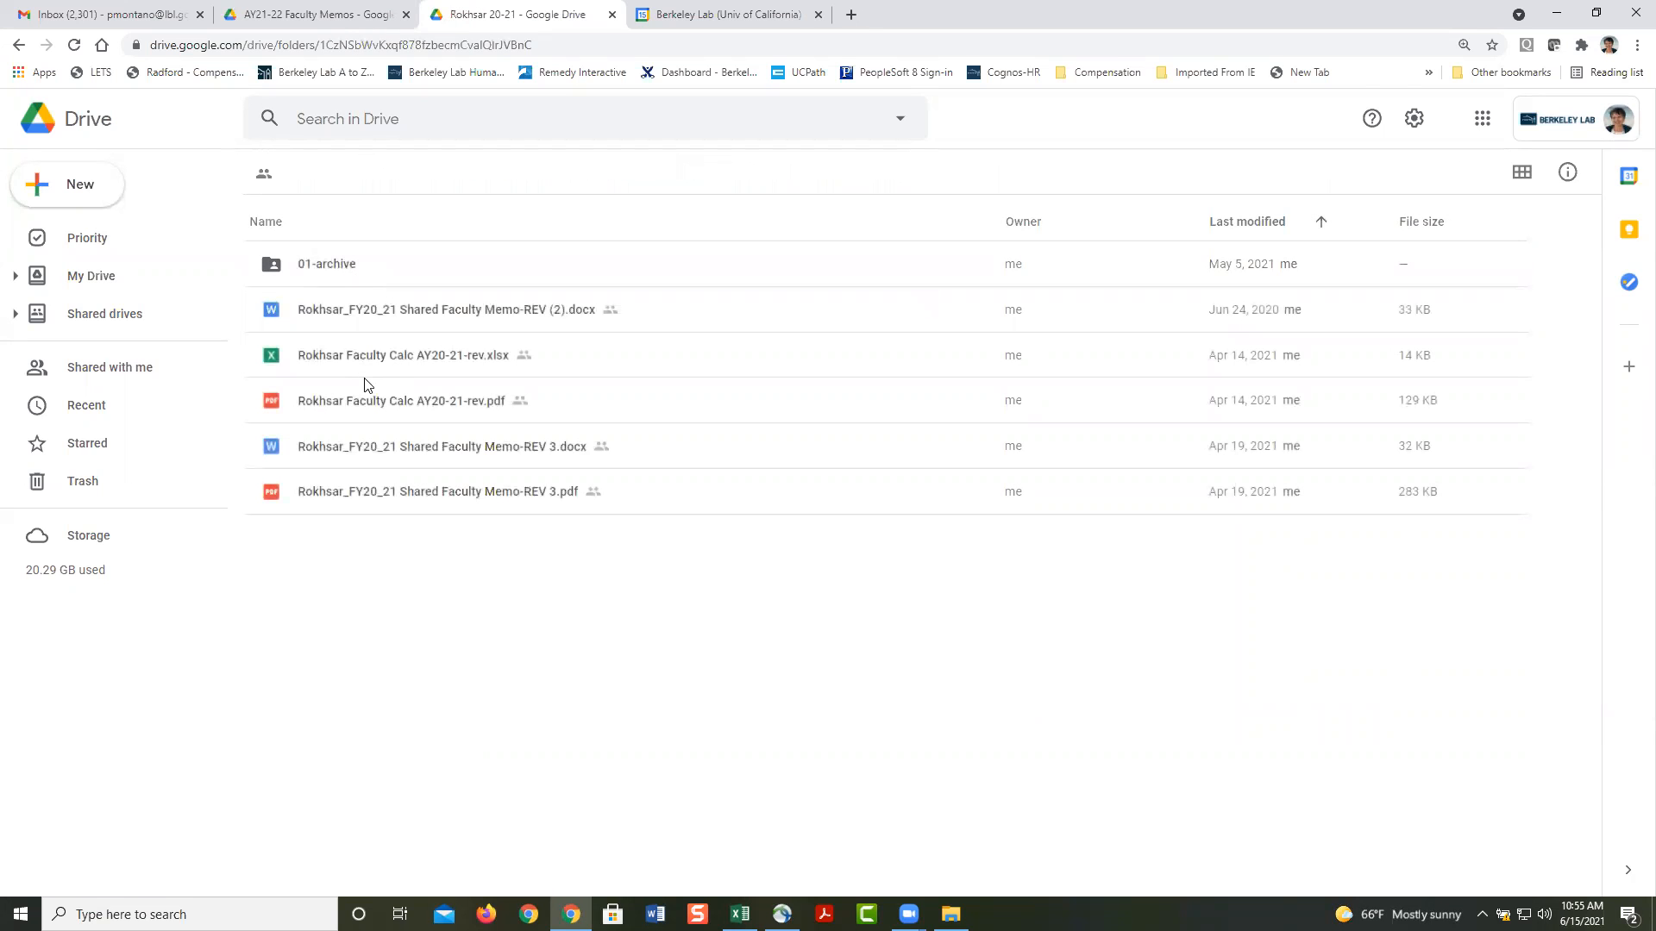
left_click(375, 358)
double_click(374, 356)
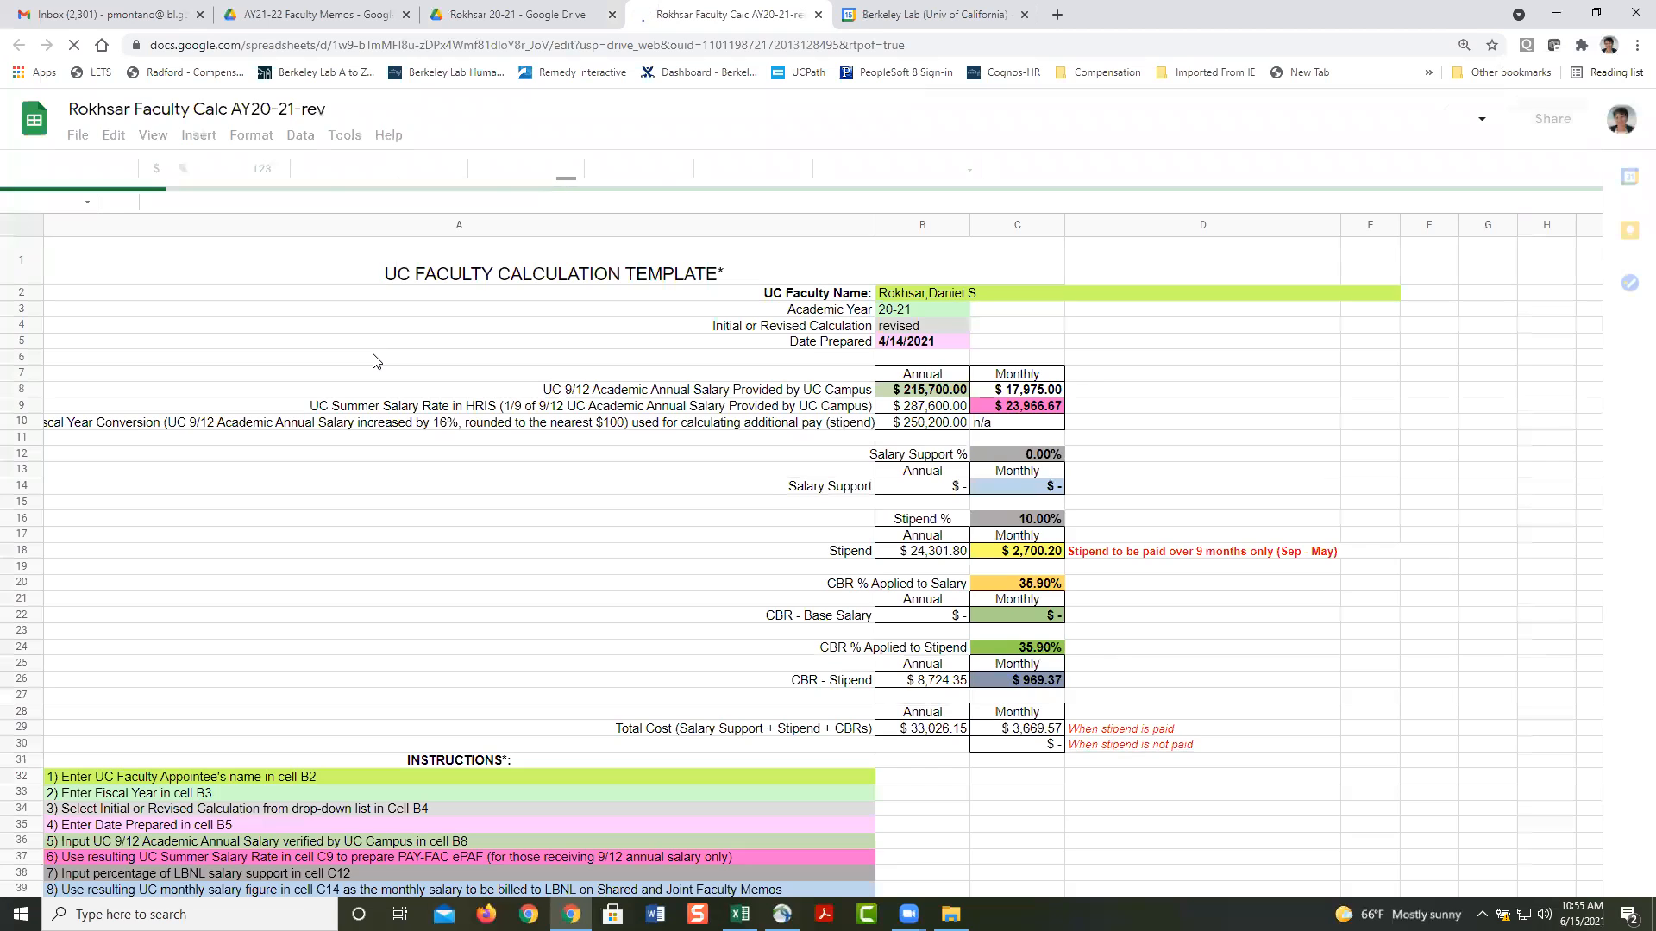
left_click(916, 396)
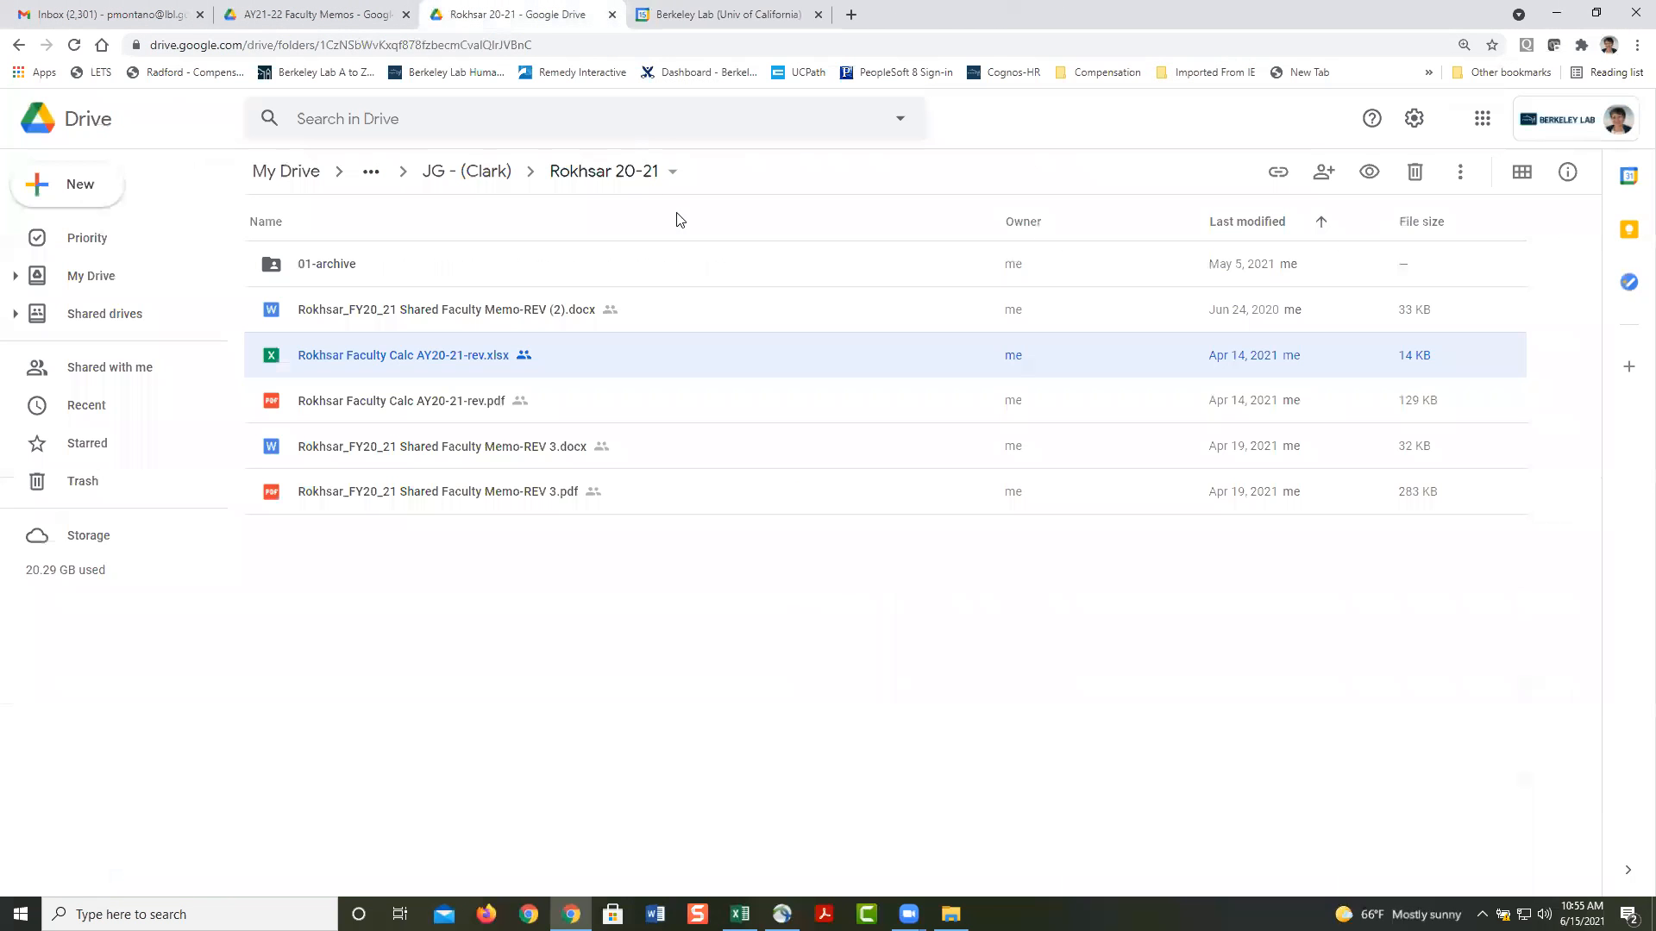
left_click(819, 13)
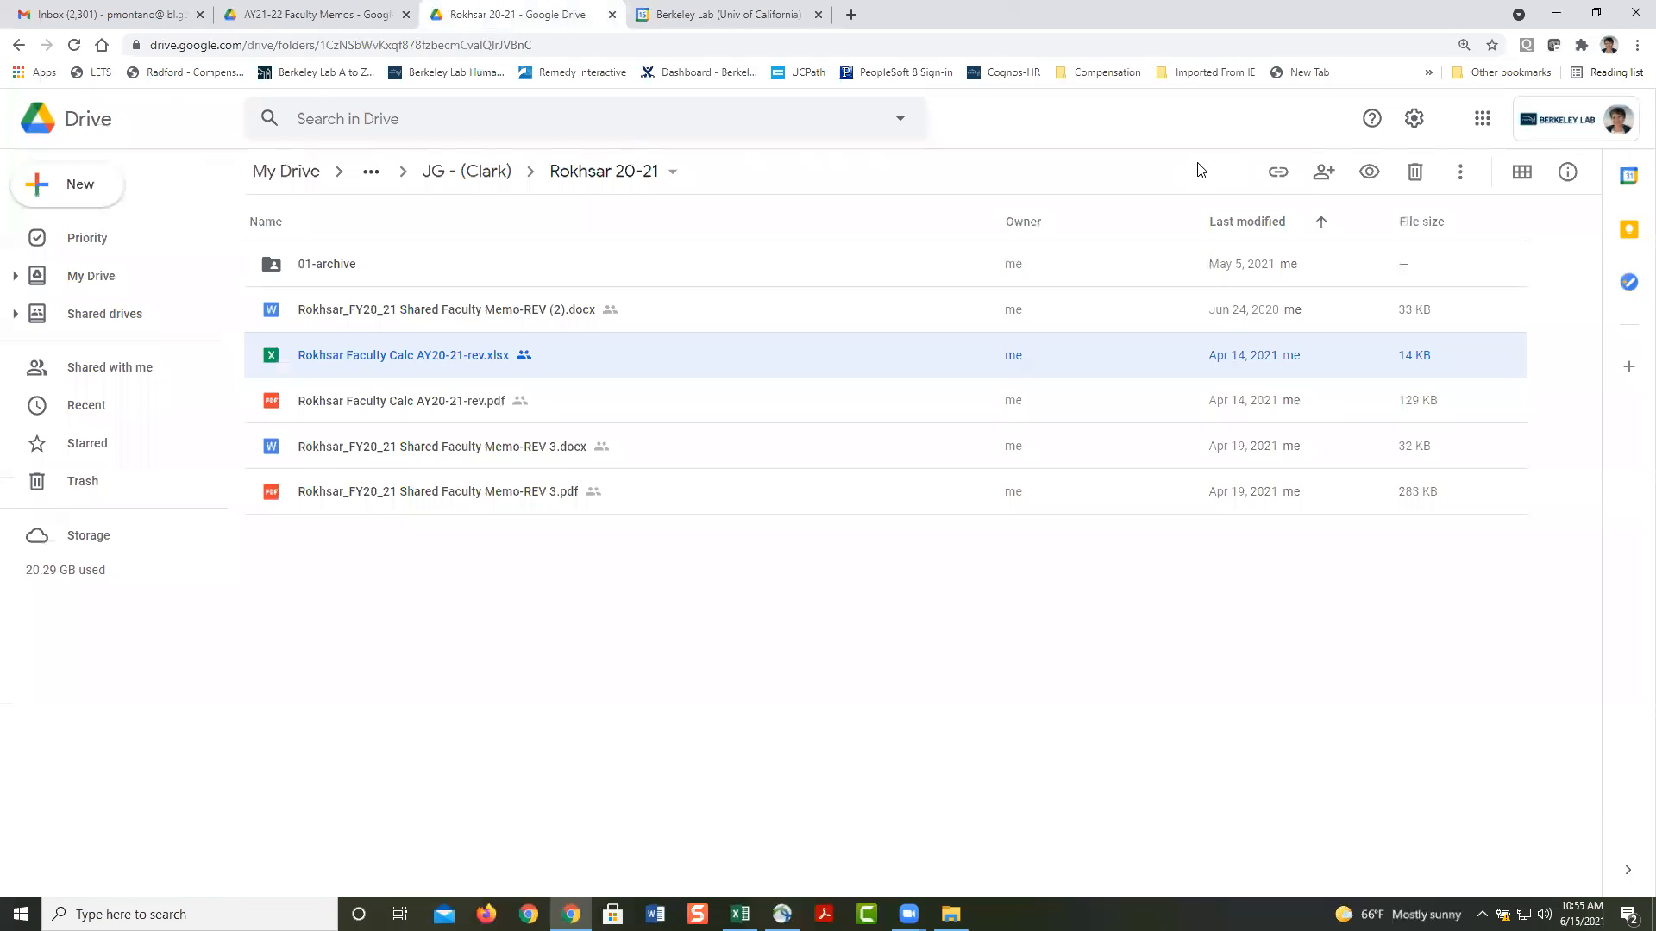